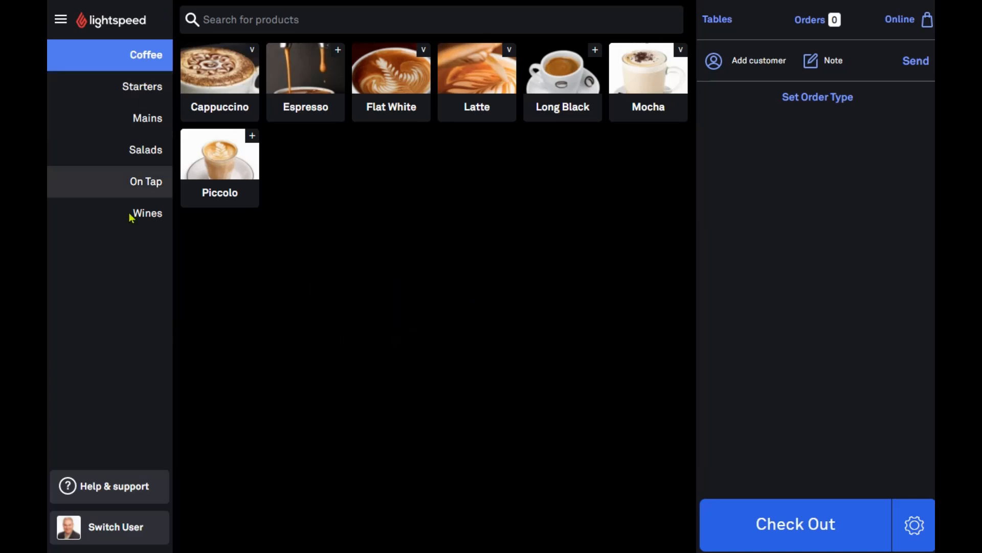
# Browse the Starters, Mains and Salads categories, then return to the coffee products
pyautogui.click(143, 90)
pyautogui.click(147, 122)
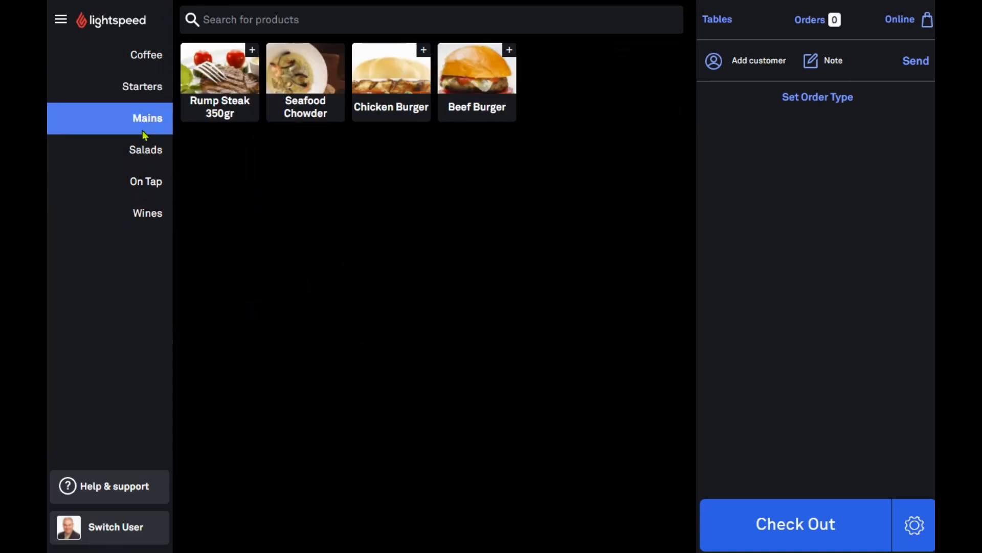
pyautogui.click(145, 157)
pyautogui.click(144, 55)
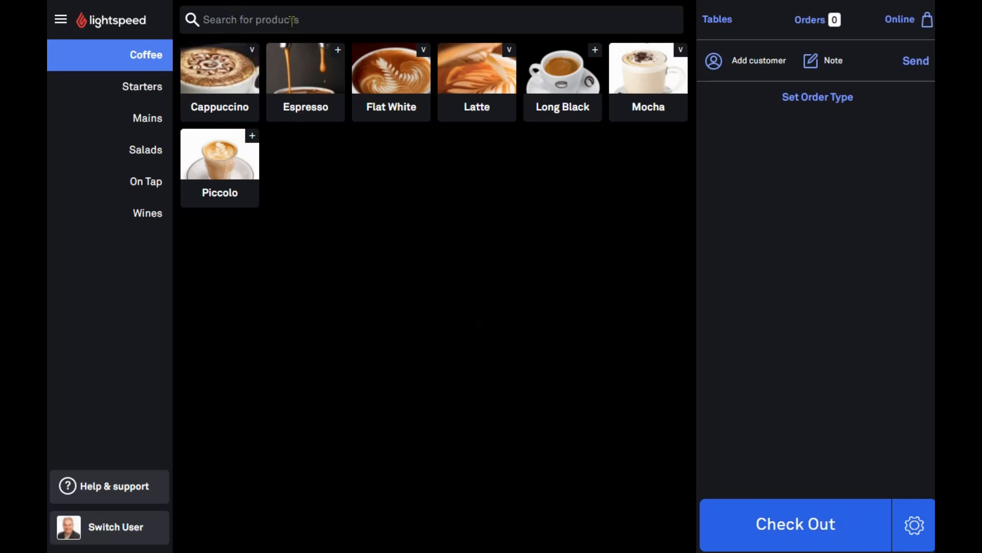
# Try a product search for 'ch', then add Cappuccino - Small at $4.40 to the order
pyautogui.click(233, 21)
pyautogui.write('ch')
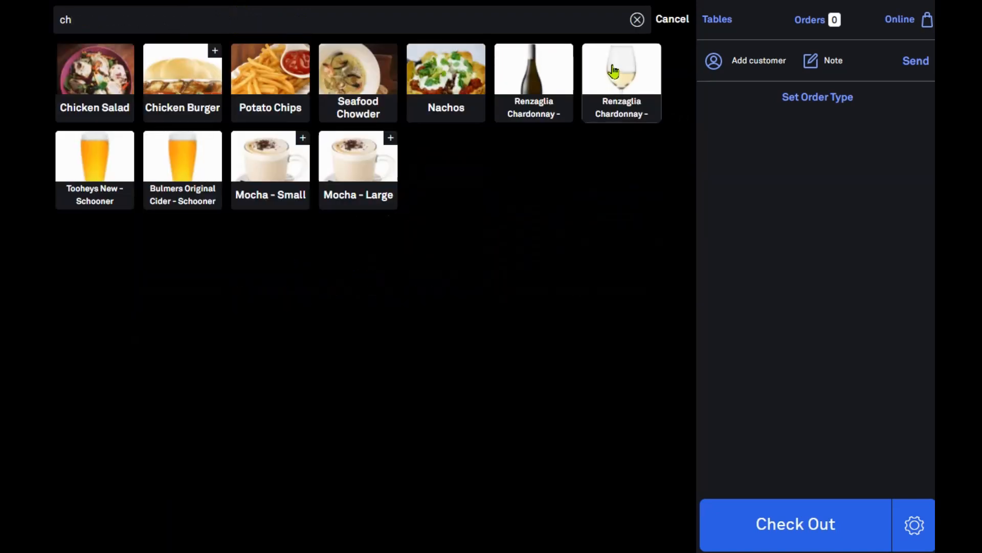
pyautogui.click(637, 20)
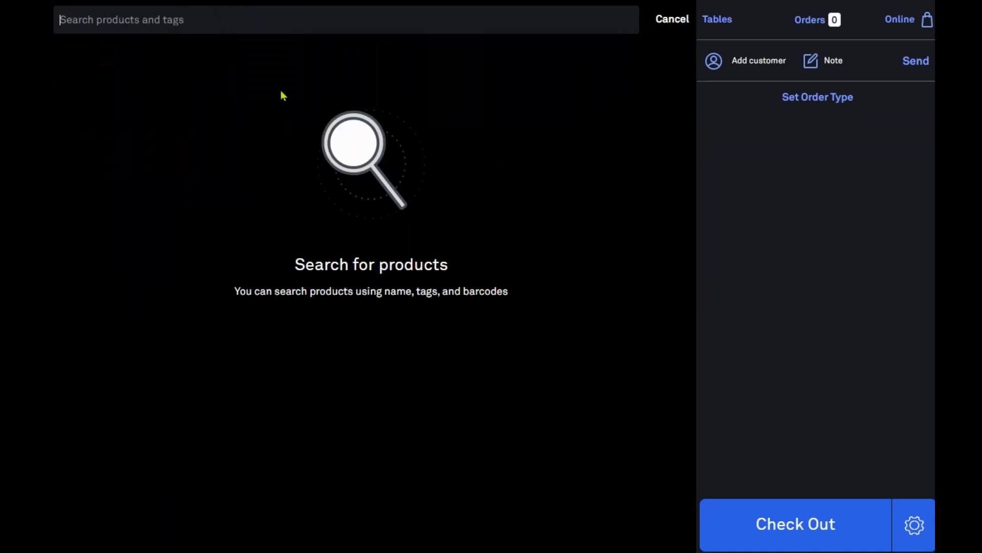
pyautogui.click(677, 22)
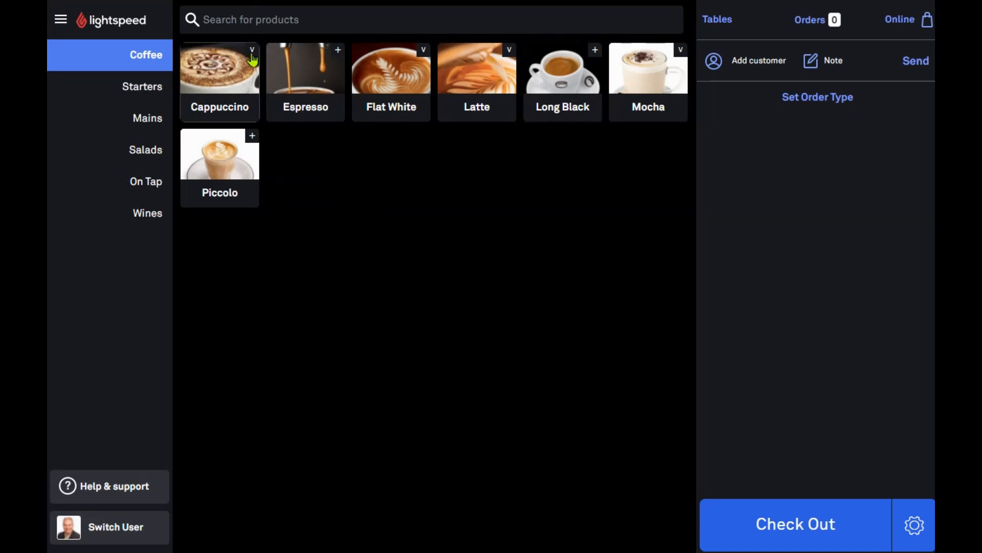
pyautogui.click(211, 87)
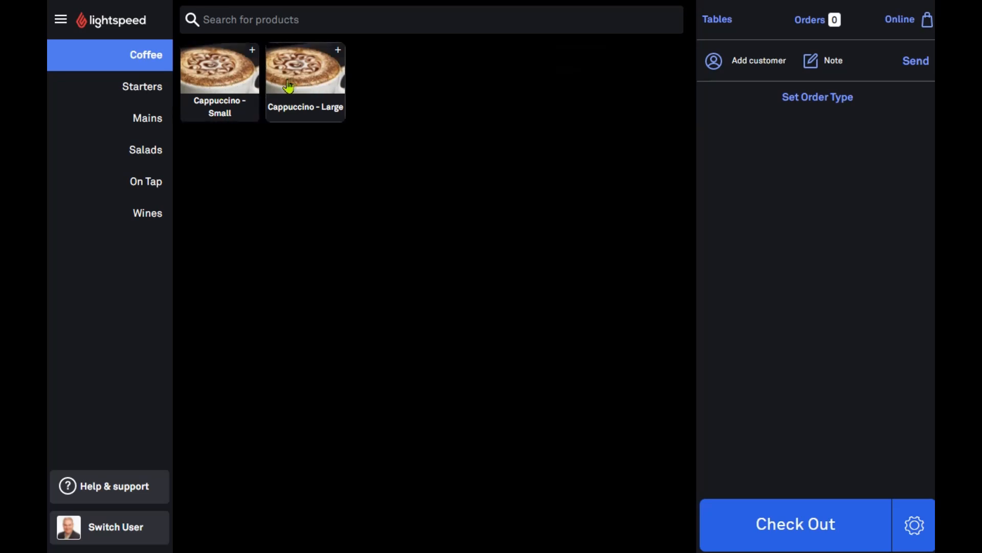
pyautogui.click(242, 64)
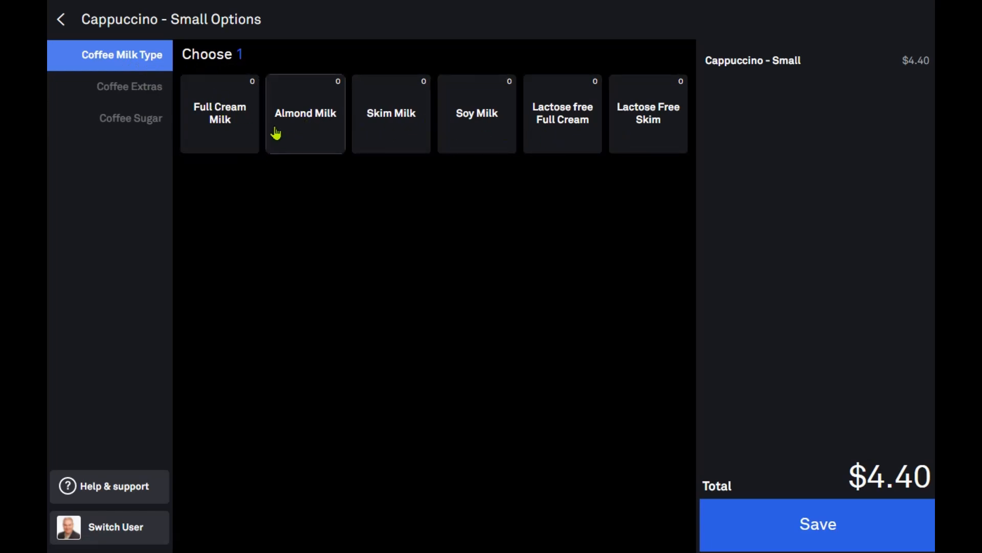
# Give the cappuccino Full Cream Milk and 1/2 full, leaving off the Extra Shot
pyautogui.click(821, 532)
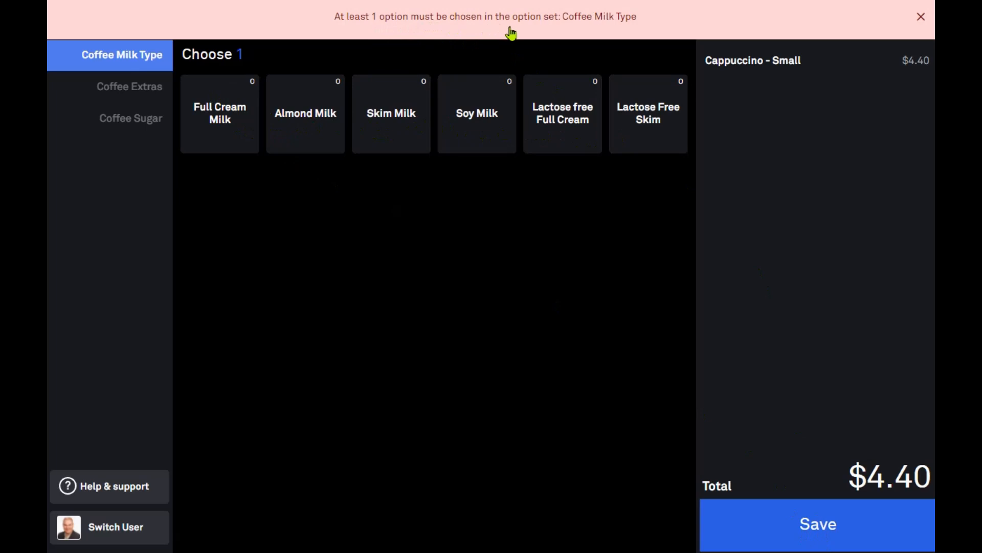
pyautogui.click(576, 25)
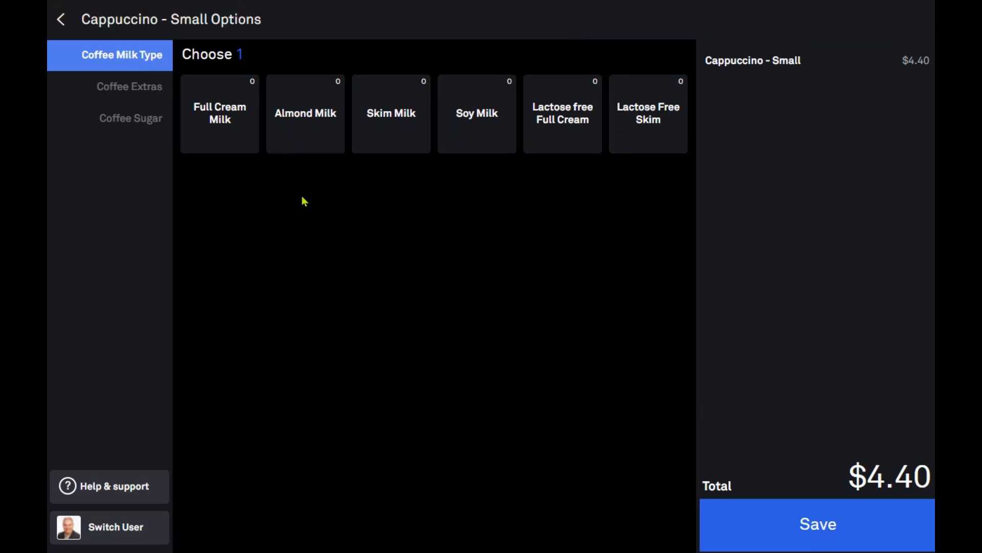
pyautogui.click(225, 132)
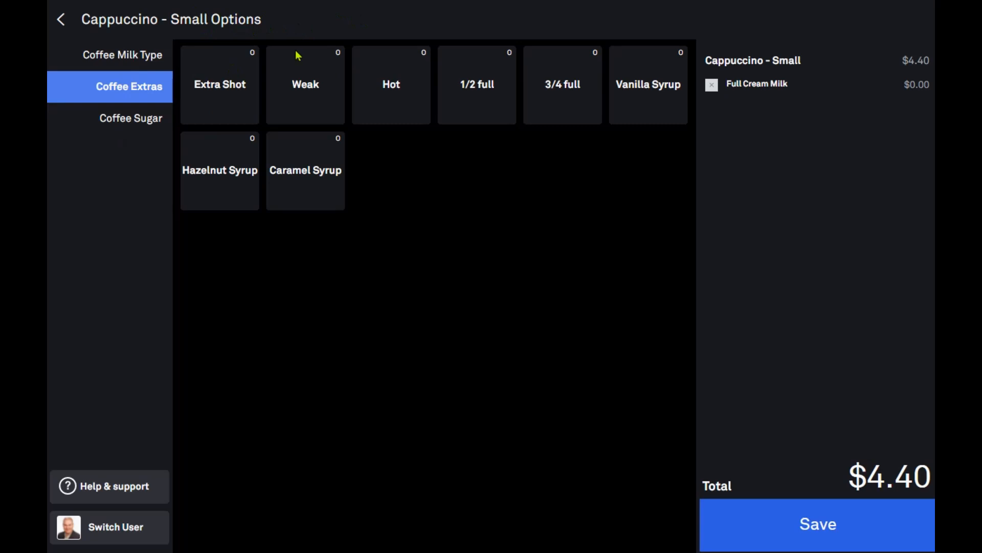
pyautogui.click(237, 102)
pyautogui.click(478, 97)
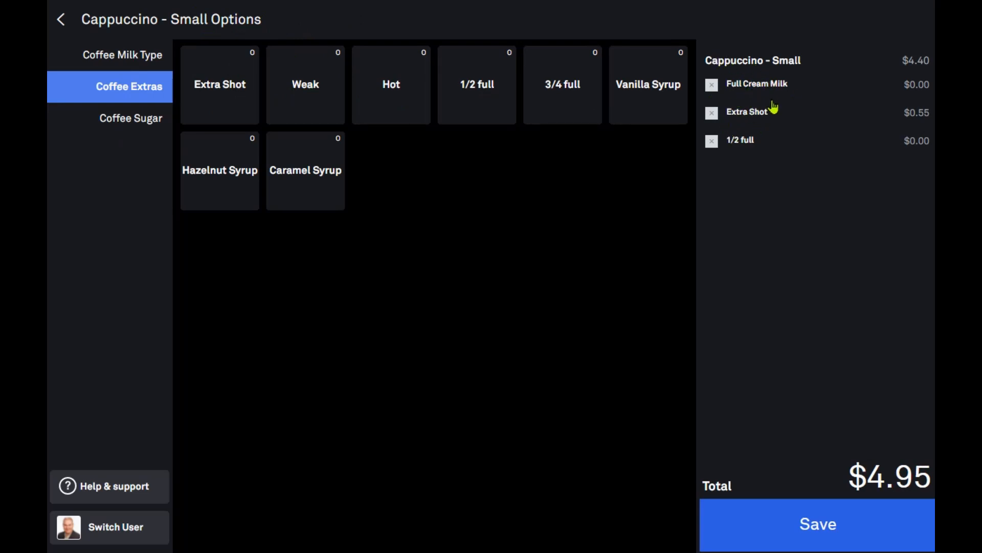
pyautogui.click(712, 113)
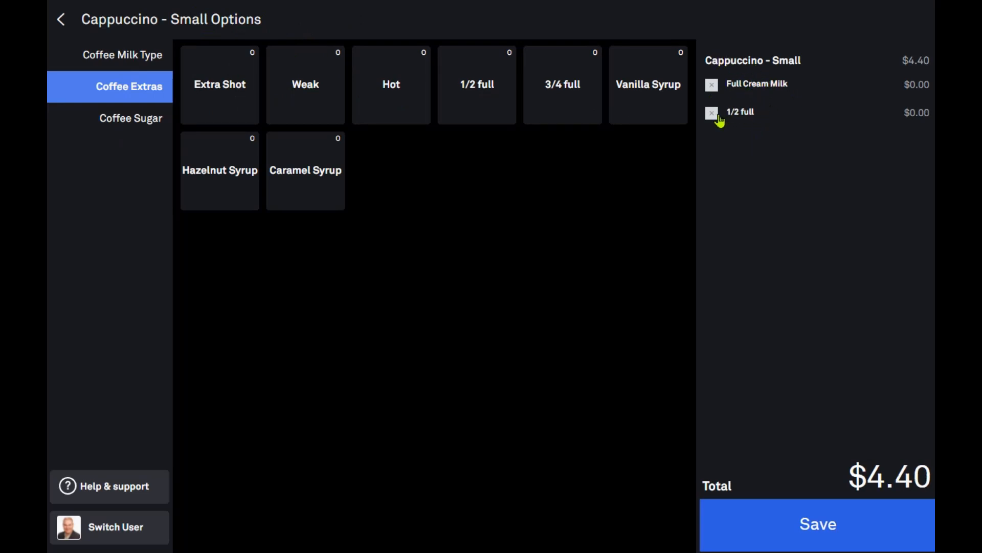
# Add 1 sugar and 1/2 sugar to the cappuccino and save it at $4.40
pyautogui.click(120, 130)
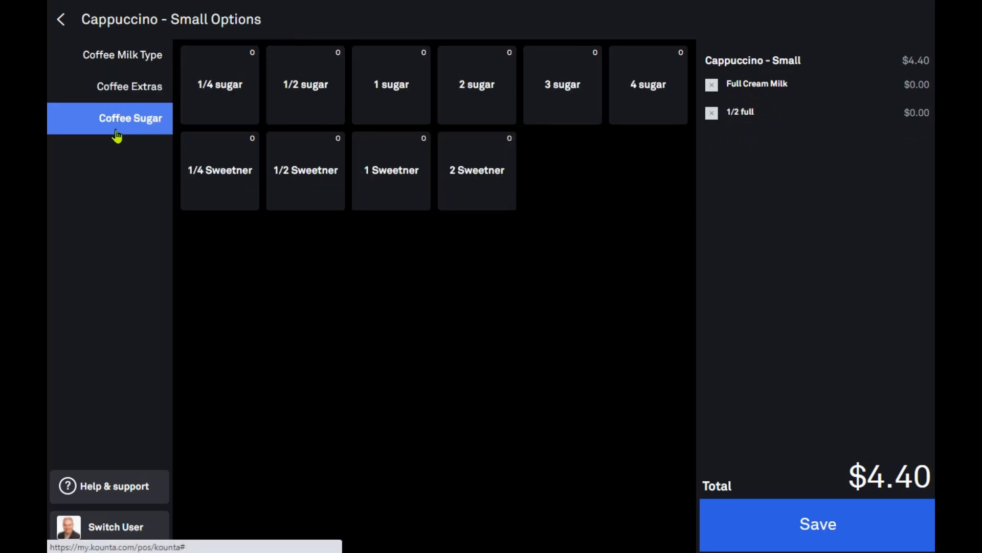
pyautogui.click(396, 101)
pyautogui.click(305, 98)
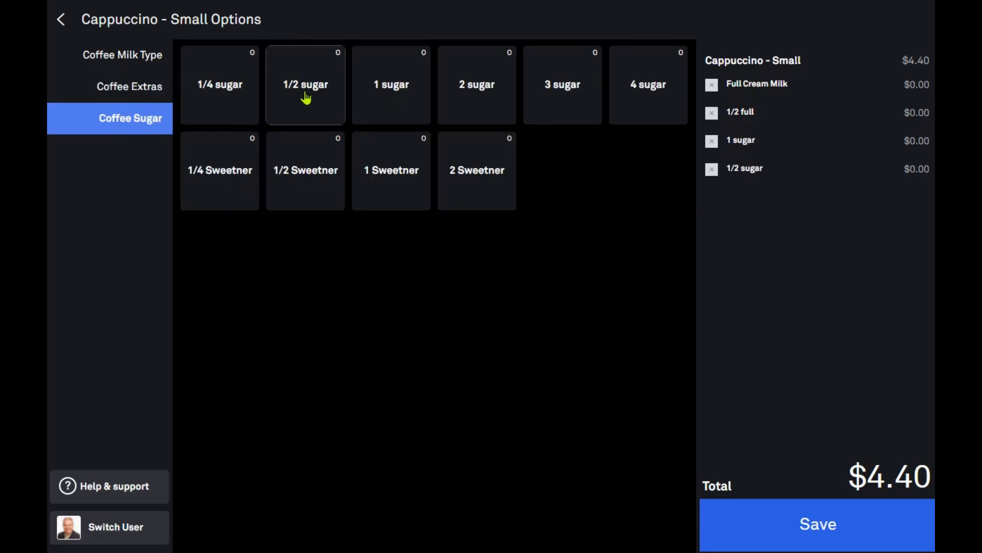
pyautogui.click(834, 541)
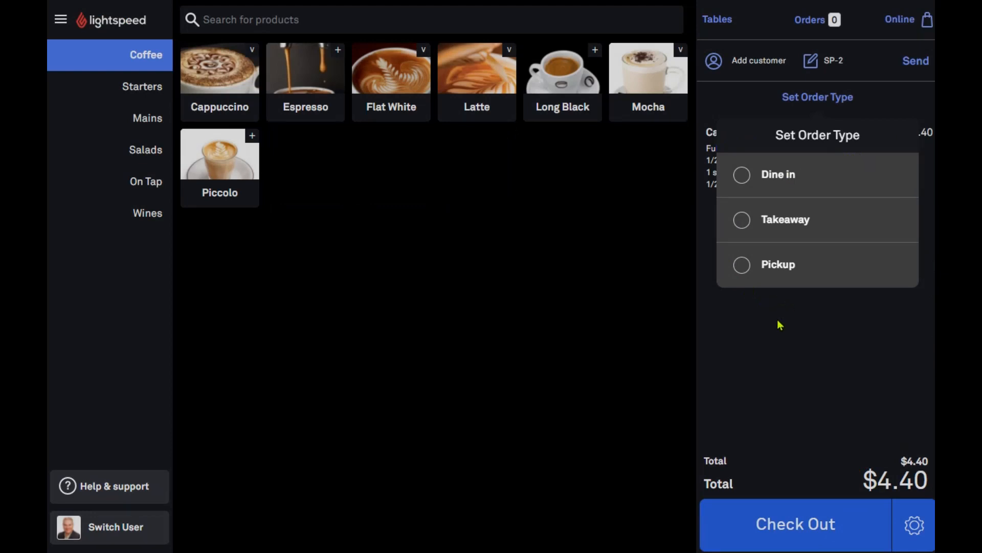
# Set the order type to Takeaway
pyautogui.click(762, 342)
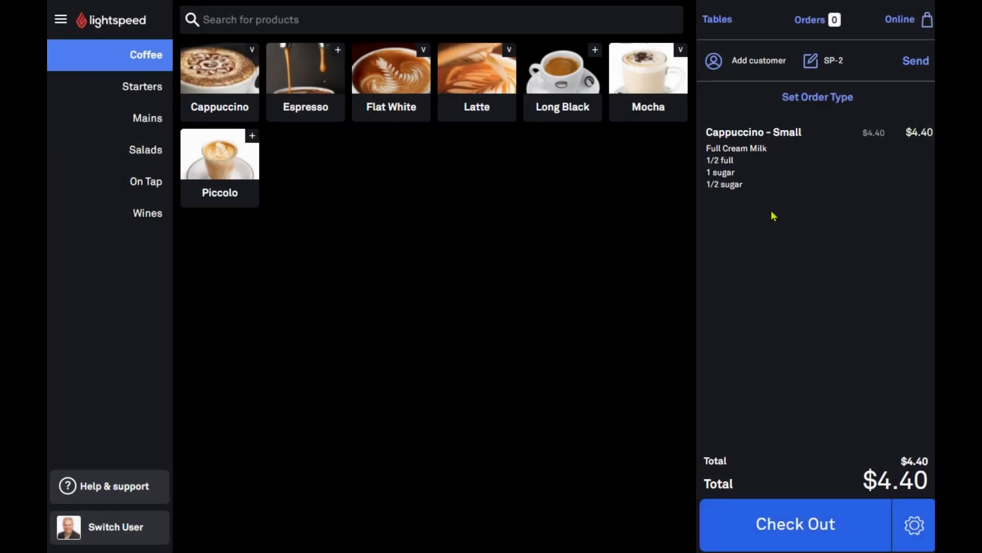
pyautogui.click(827, 101)
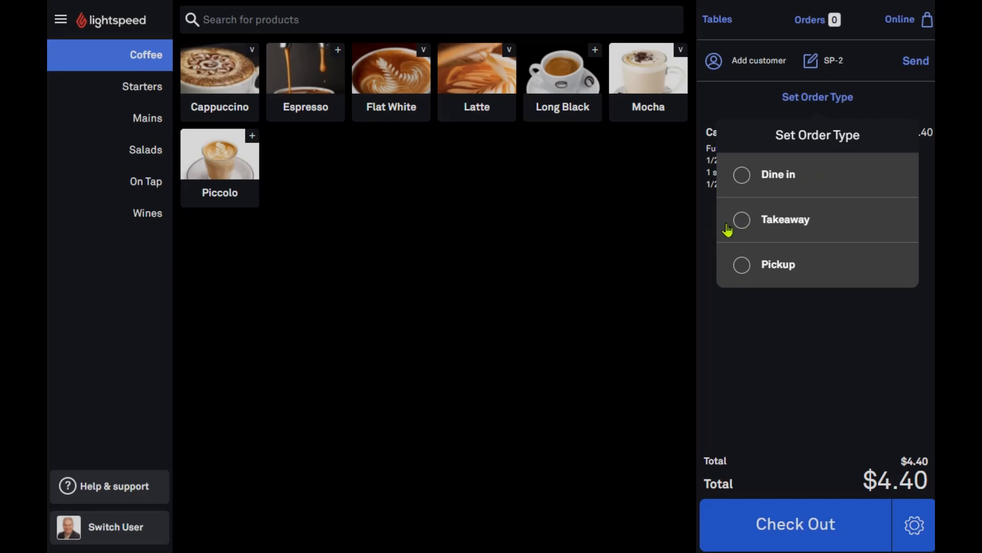
pyautogui.click(755, 221)
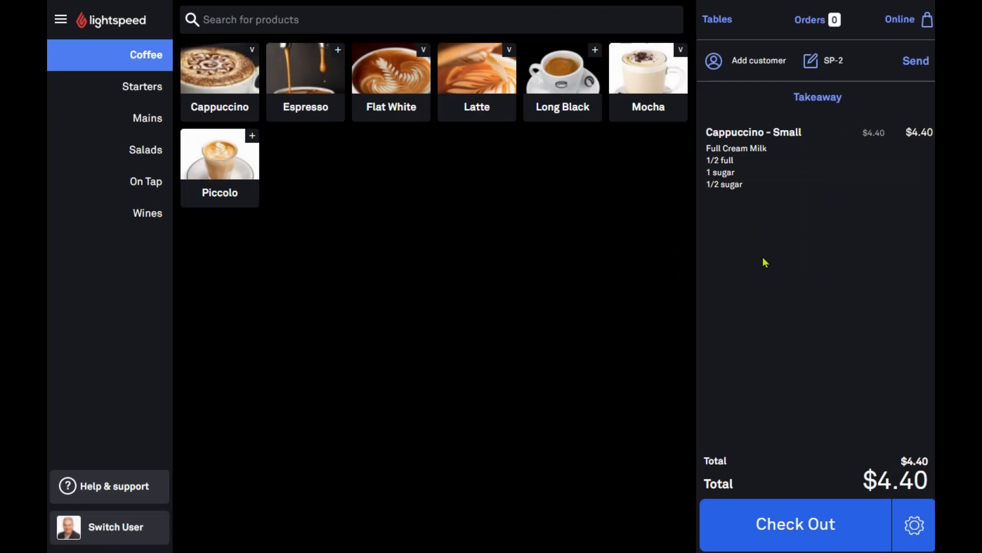
# Add Onion Rings, Nachos, Garlic Bread and a second Nachos from Starters, totalling $60.28
pyautogui.click(149, 92)
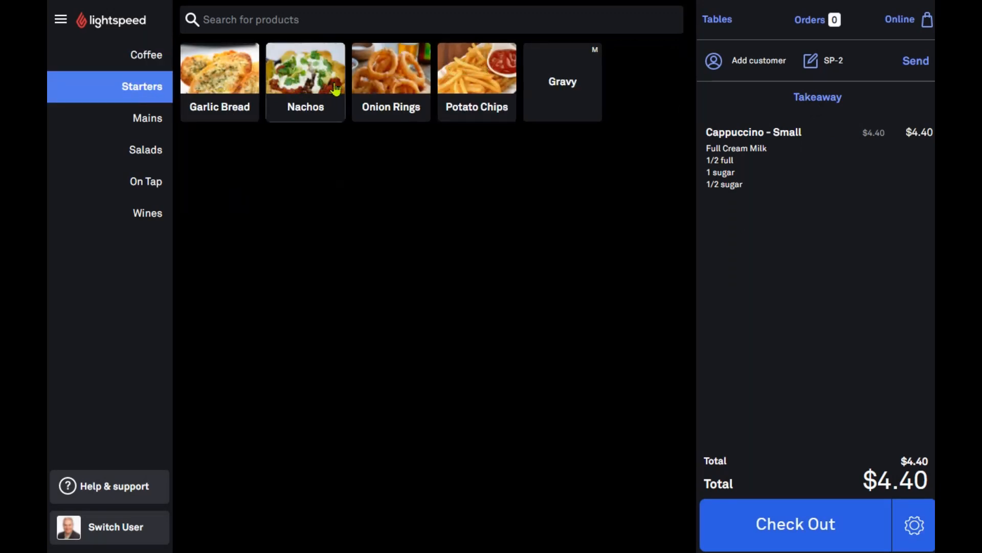
pyautogui.click(431, 84)
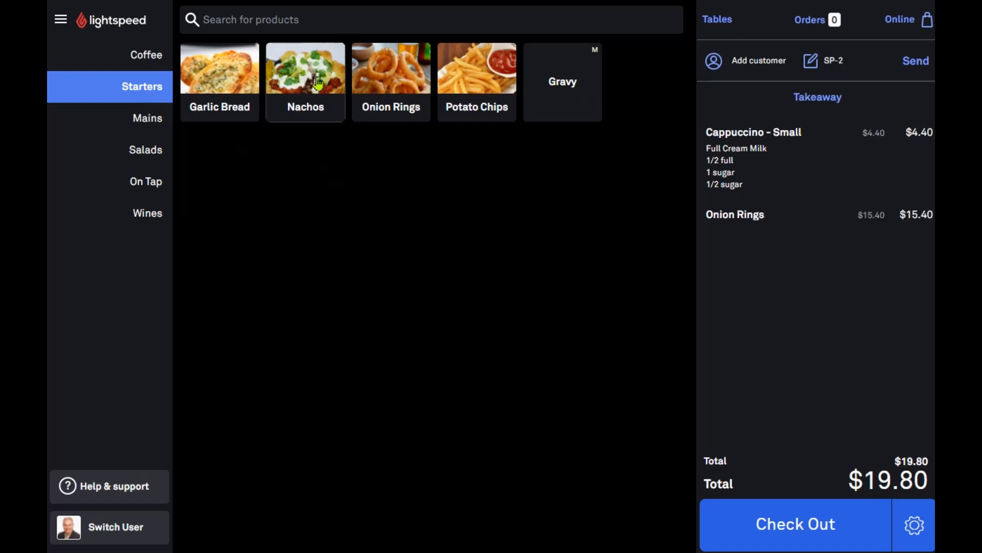
pyautogui.click(306, 76)
pyautogui.click(221, 87)
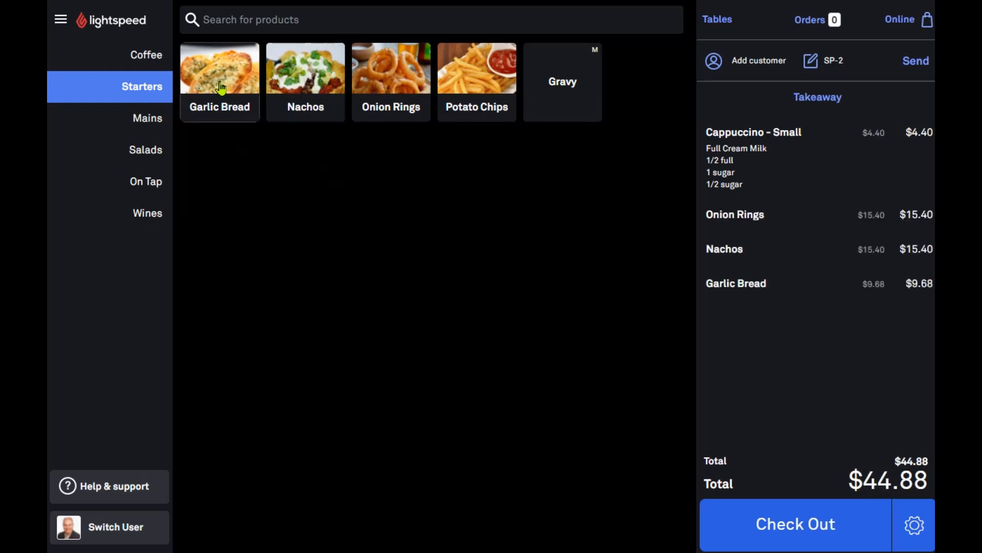
pyautogui.click(302, 80)
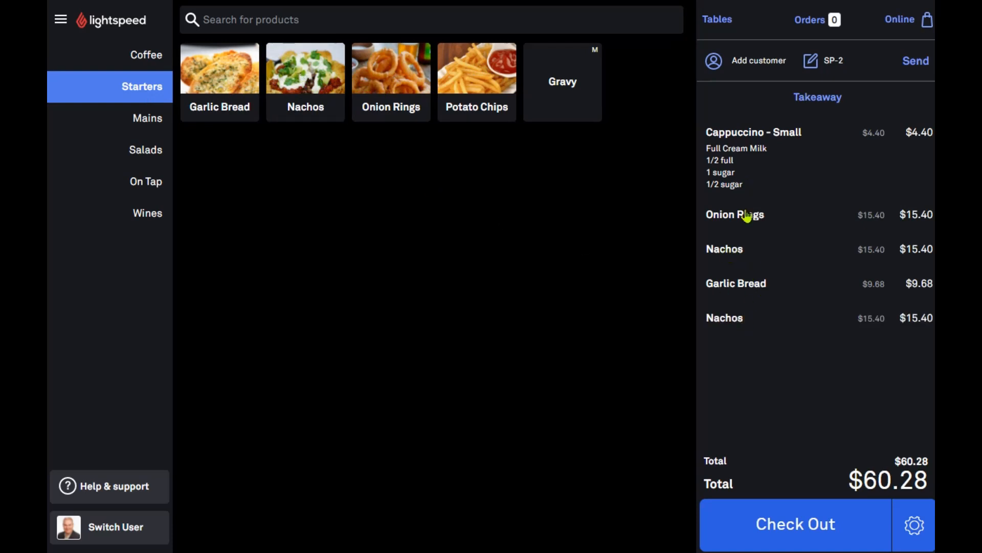
pyautogui.click(737, 253)
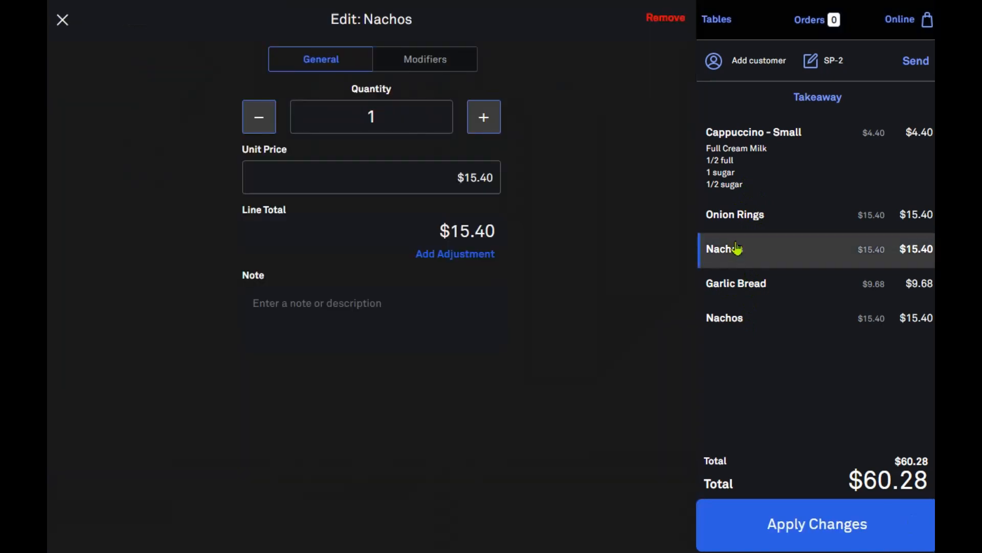
# Raise the first Nachos line to quantity 3 ($46.20)
pyautogui.click(484, 117)
pyautogui.click(484, 117)
pyautogui.click(815, 536)
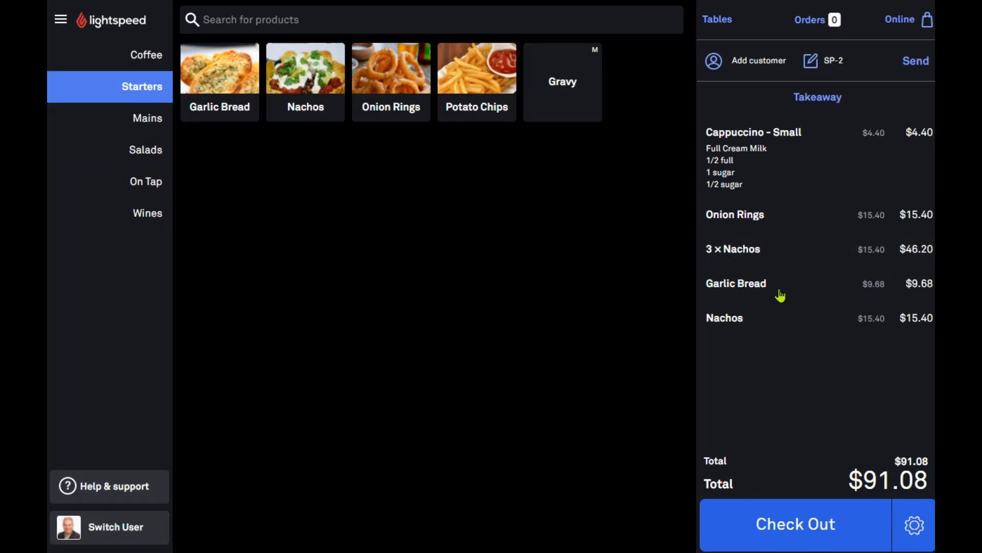
# Remove Onion Rings and Garlic Bread from the order, leaving a $66.00 total
pyautogui.click(769, 218)
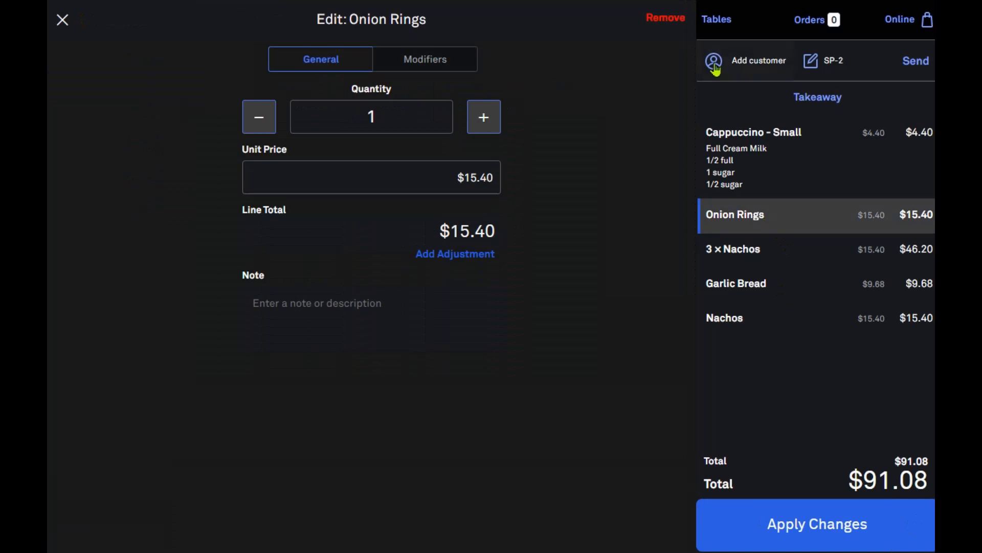
pyautogui.click(678, 24)
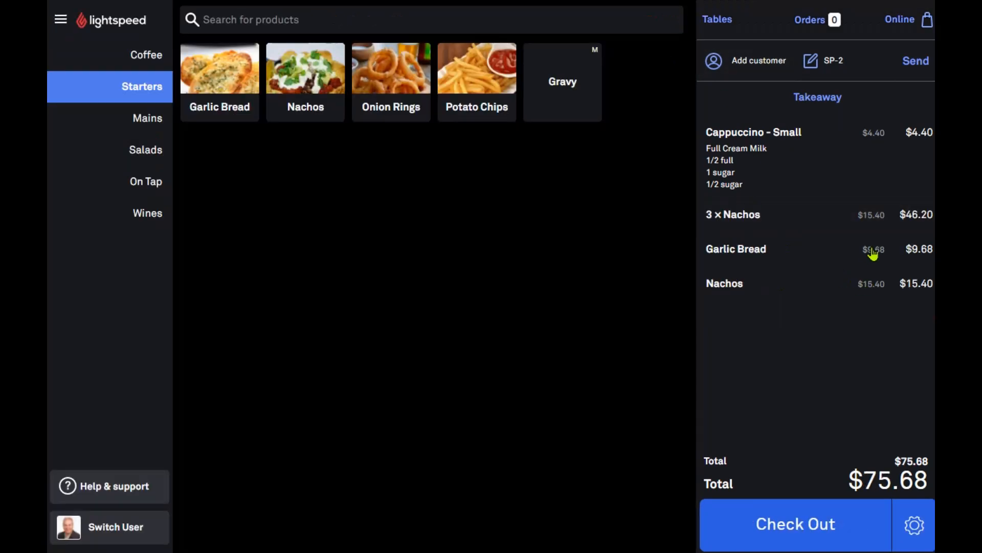
pyautogui.click(724, 248)
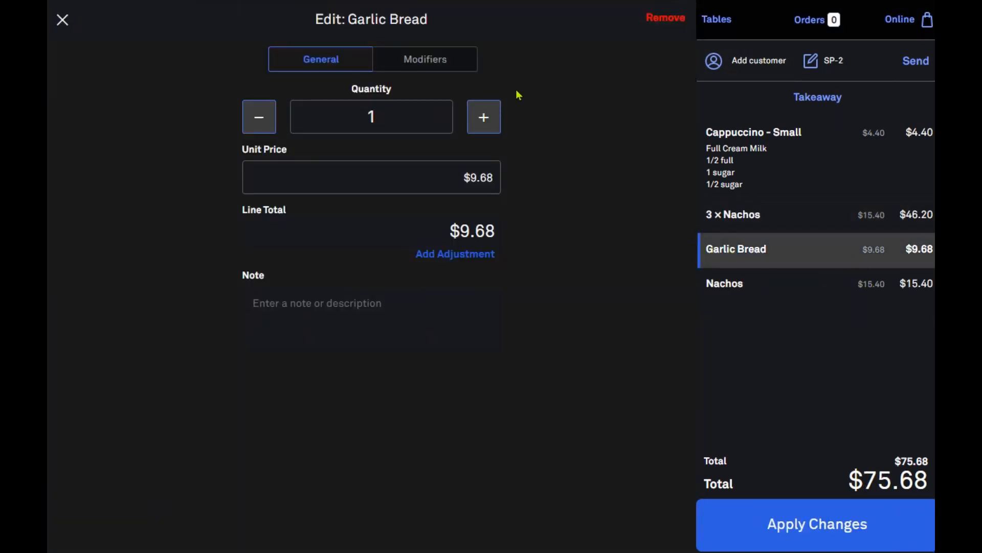
pyautogui.click(667, 19)
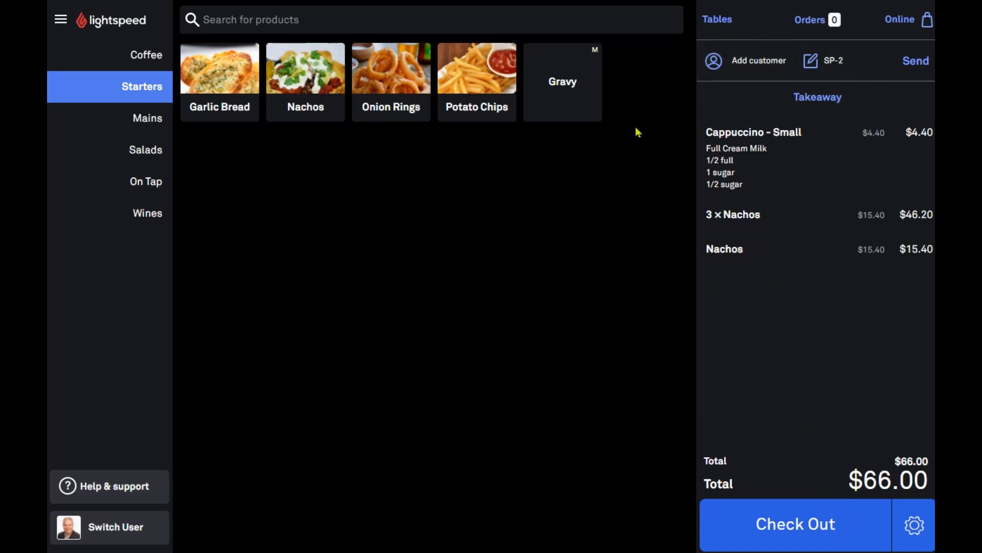
pyautogui.click(916, 530)
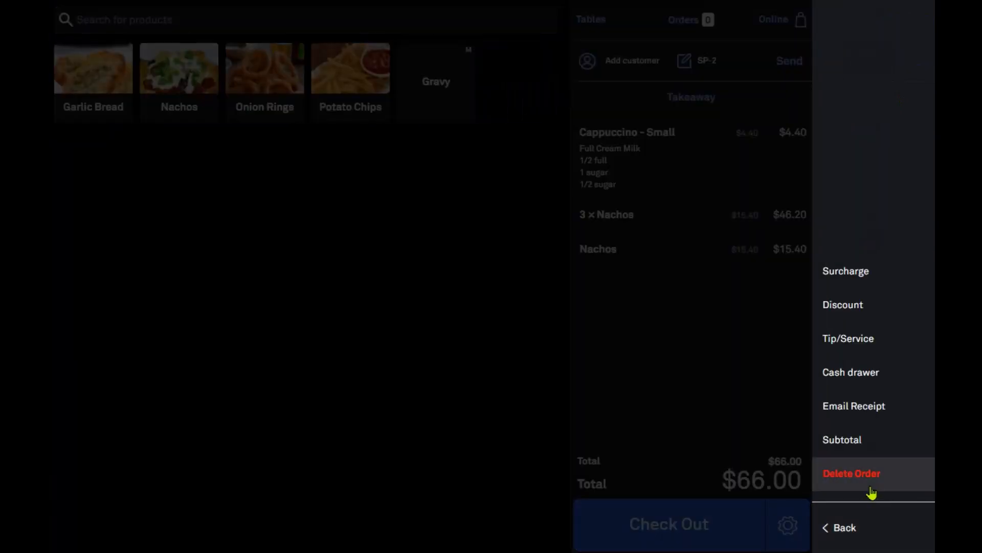
pyautogui.click(868, 488)
pyautogui.click(416, 353)
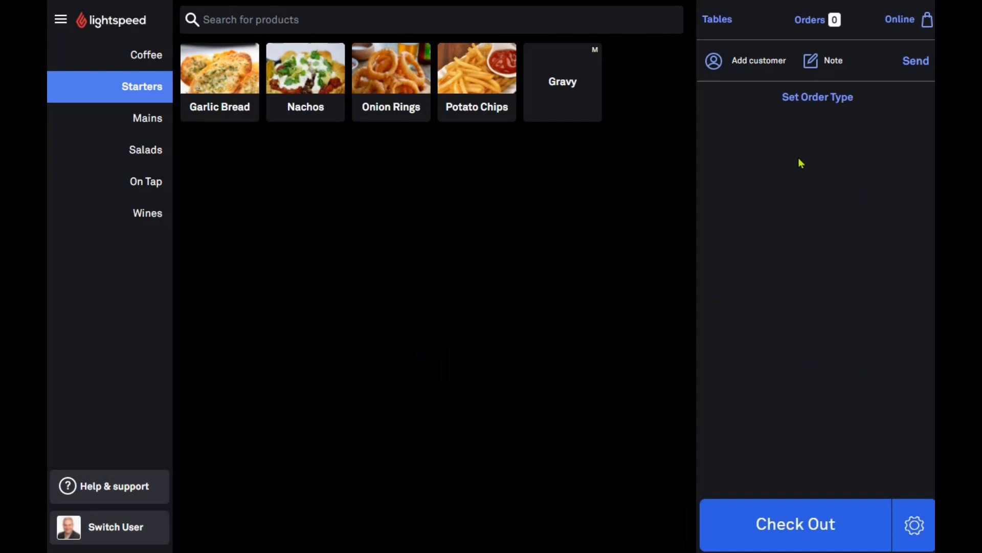
pyautogui.click(563, 82)
# Start a dine-in order of Potato Chips with Gravy
pyautogui.click(471, 77)
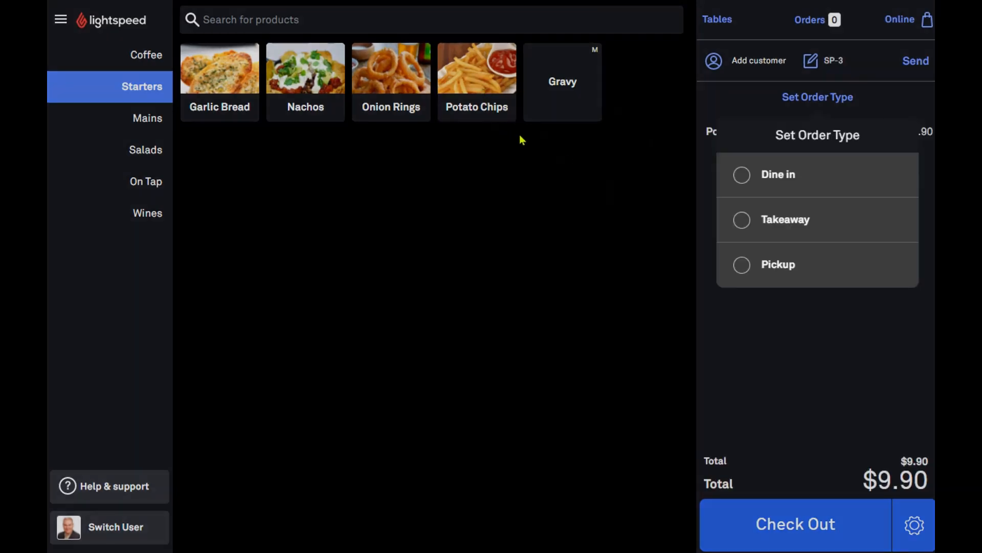
pyautogui.click(741, 177)
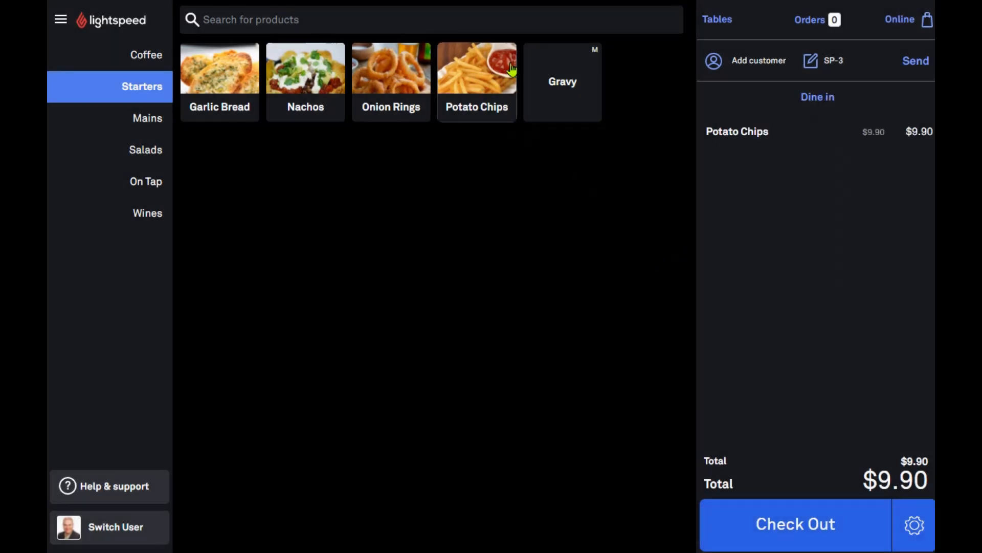
pyautogui.click(558, 74)
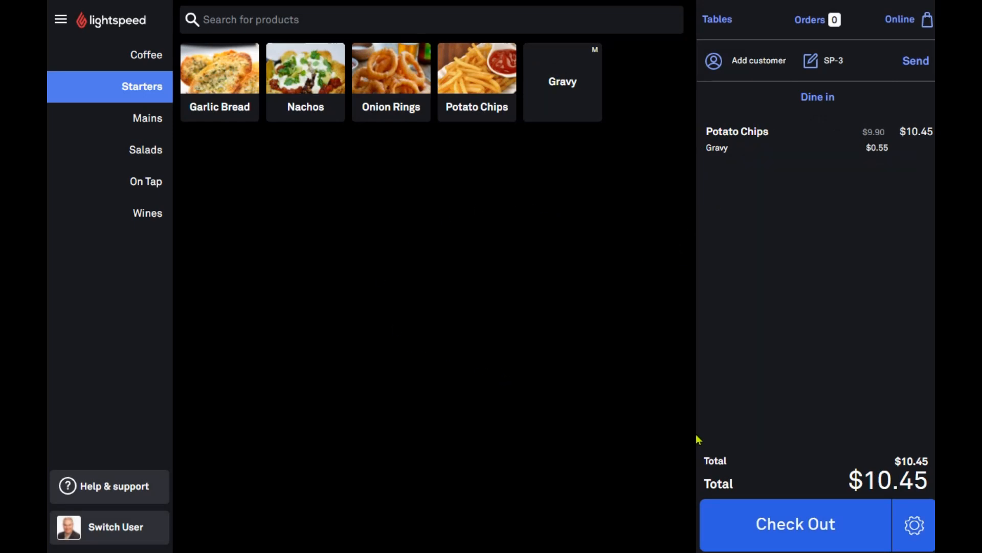
# Delete that order and start a new one with Nachos at $15.40
pyautogui.click(915, 525)
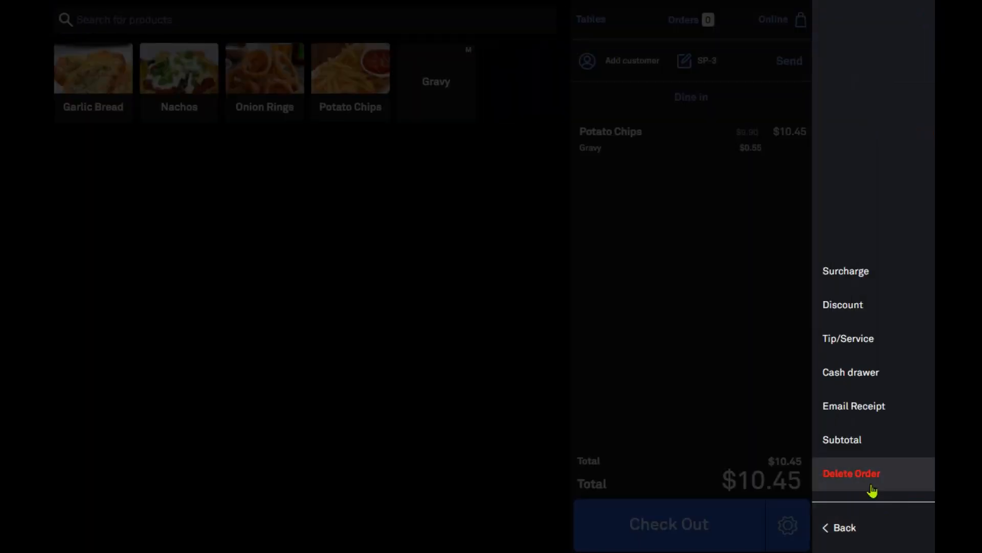
pyautogui.click(871, 488)
pyautogui.click(444, 351)
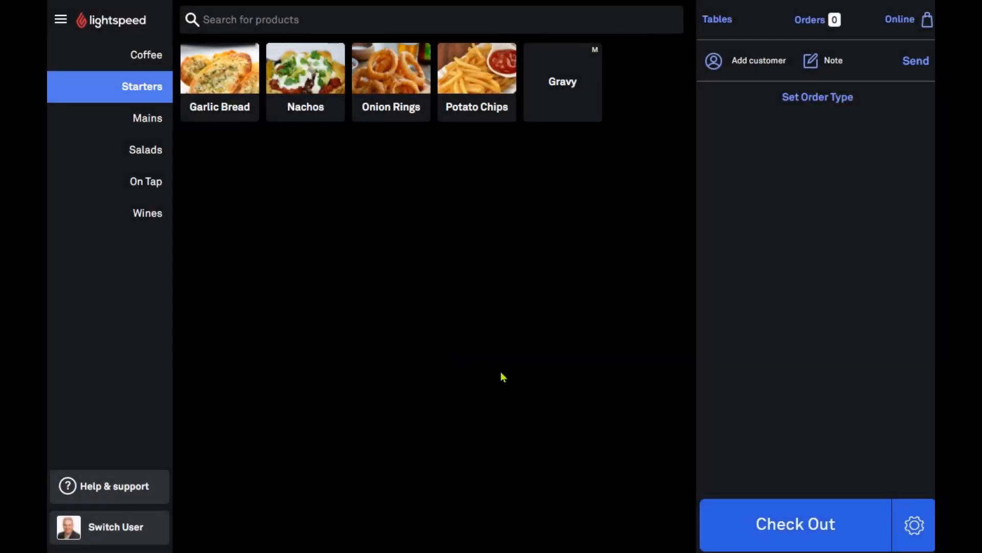
pyautogui.click(280, 83)
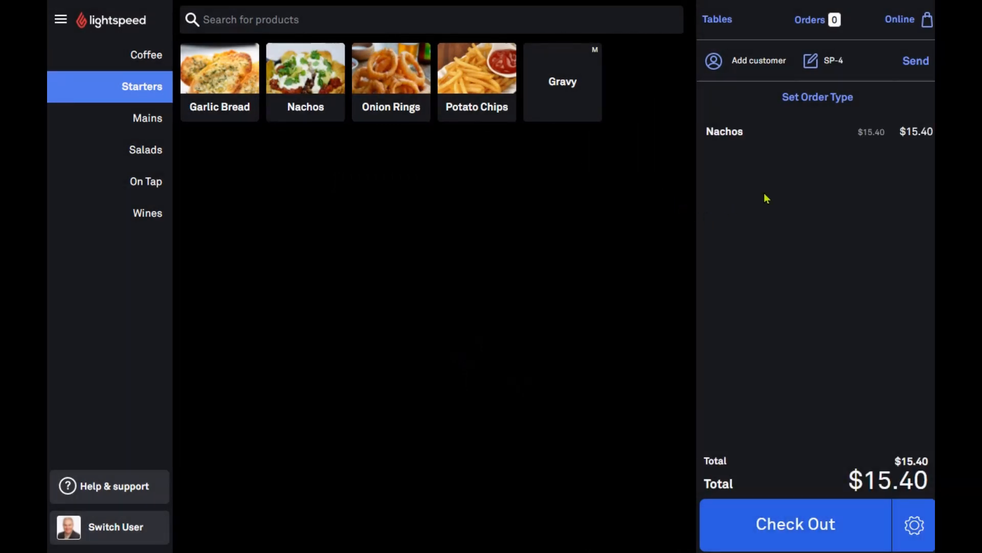
# Add Onion Rings and apply a 10% surcharge, bringing the order to $33.88
pyautogui.click(382, 81)
pyautogui.click(914, 524)
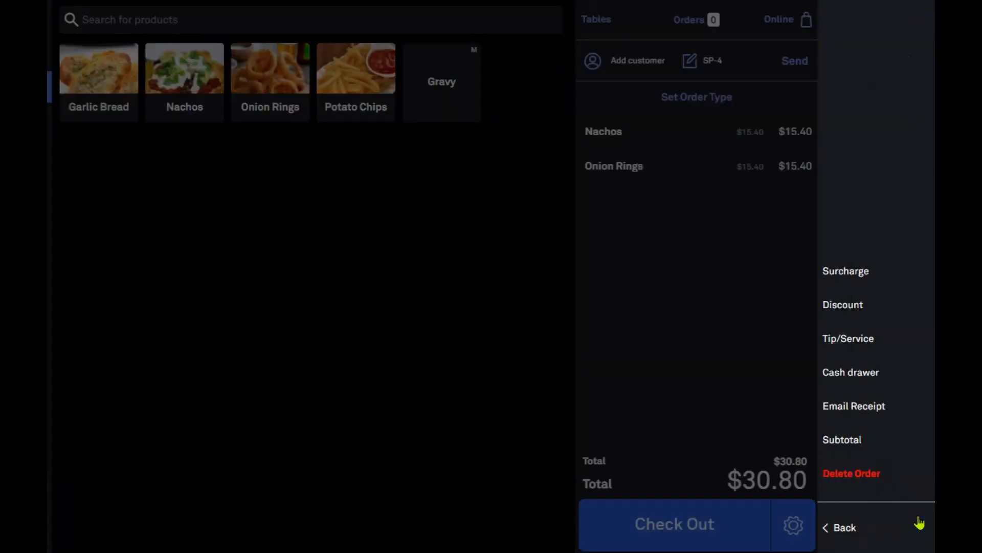
pyautogui.click(891, 282)
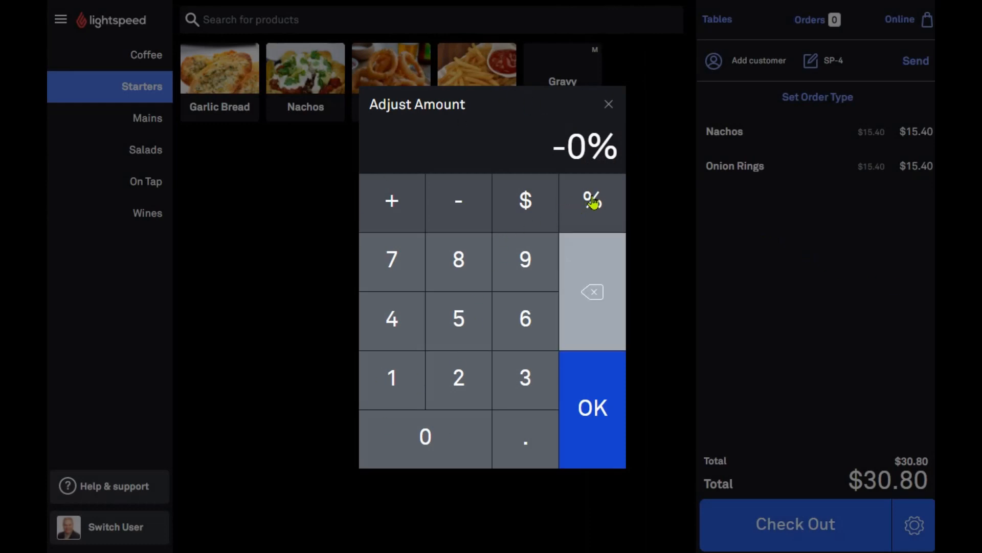
pyautogui.click(536, 210)
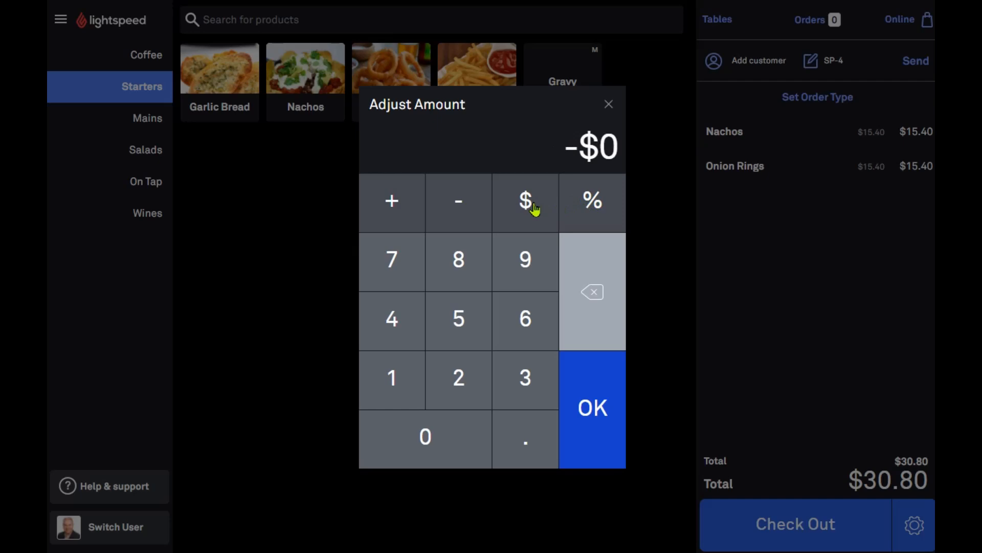
pyautogui.click(598, 204)
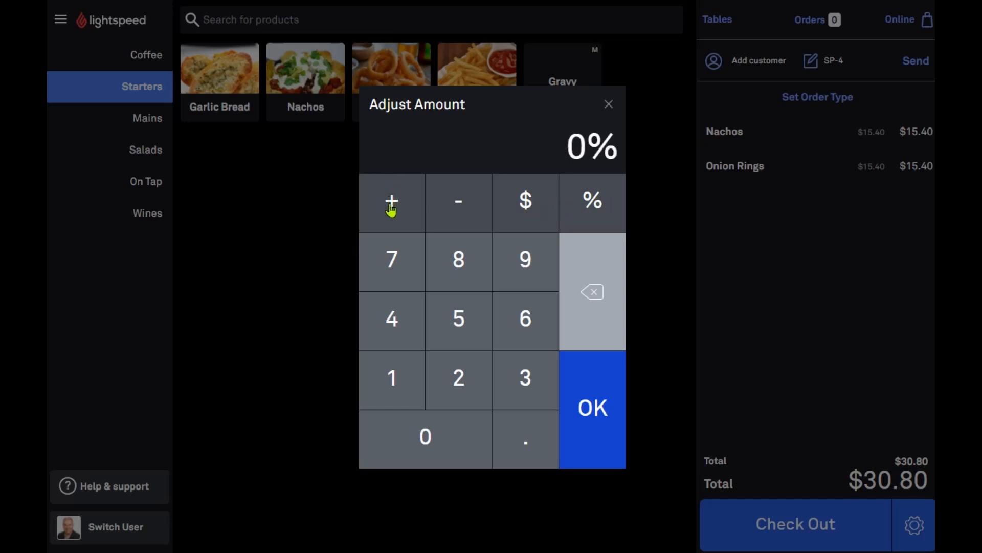
pyautogui.click(384, 382)
pyautogui.click(392, 428)
pyautogui.click(596, 434)
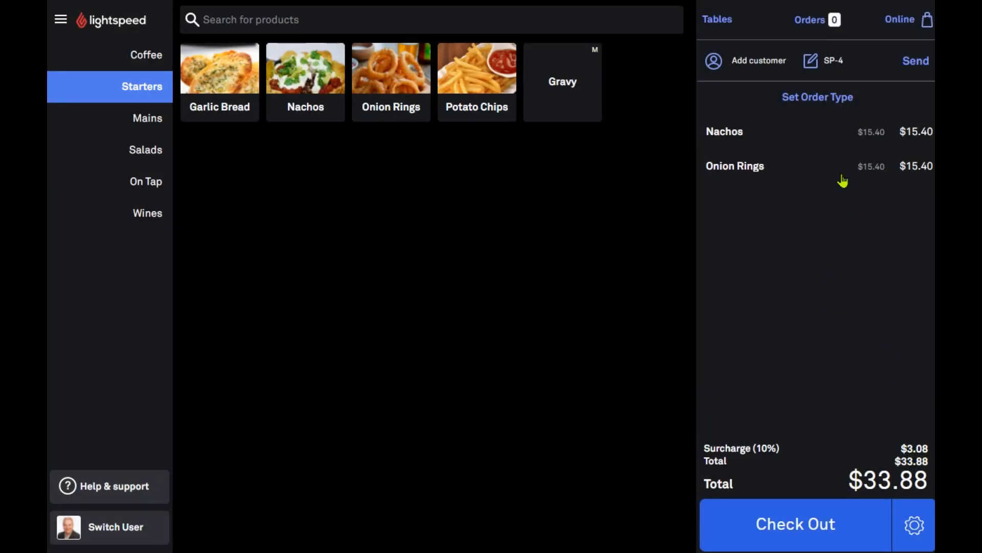
# Delete the surcharged order, leaving an empty order
pyautogui.click(914, 524)
pyautogui.click(857, 478)
pyautogui.click(430, 351)
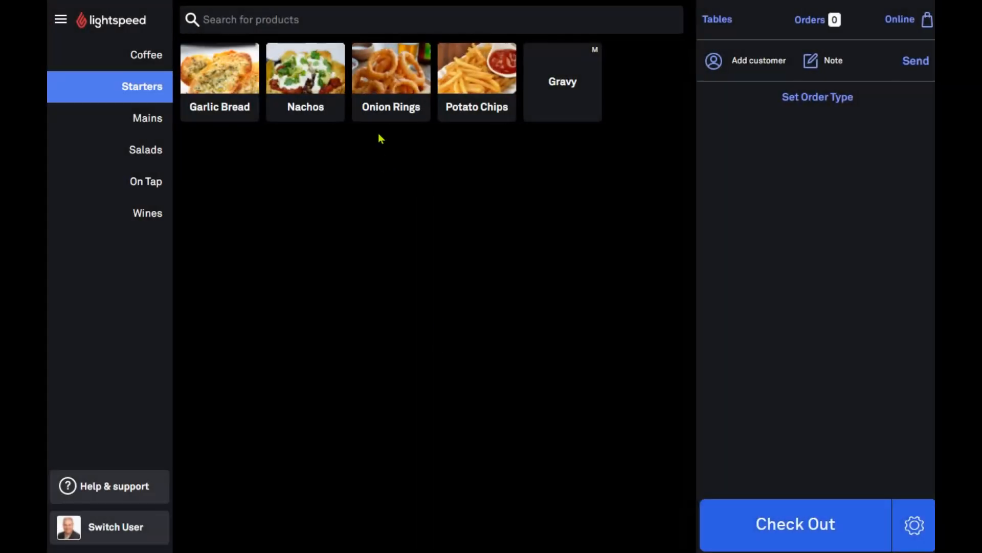
# Start an Onion Rings order ($15.40) and give it a $10.00 discount, totalling $5.40
pyautogui.click(391, 85)
pyautogui.click(719, 176)
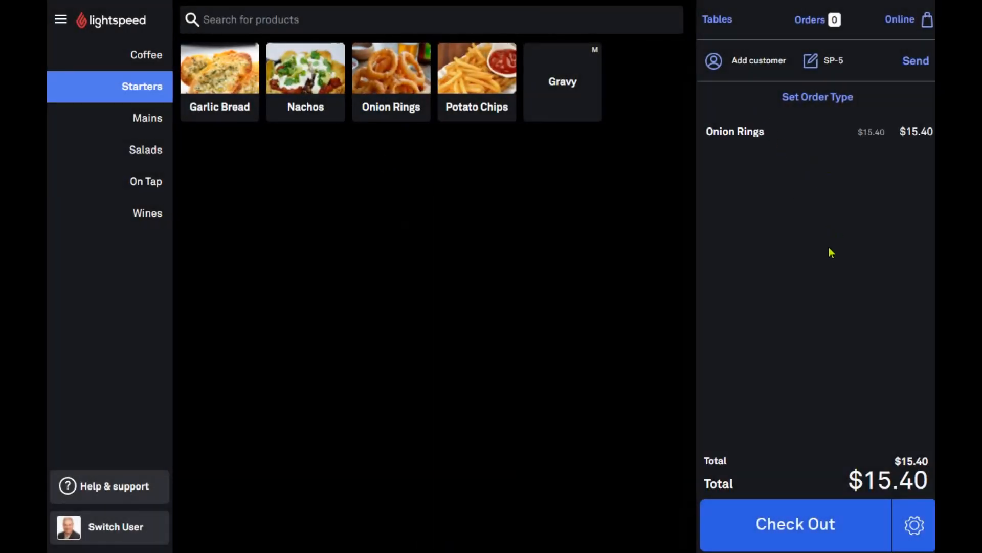
pyautogui.click(914, 525)
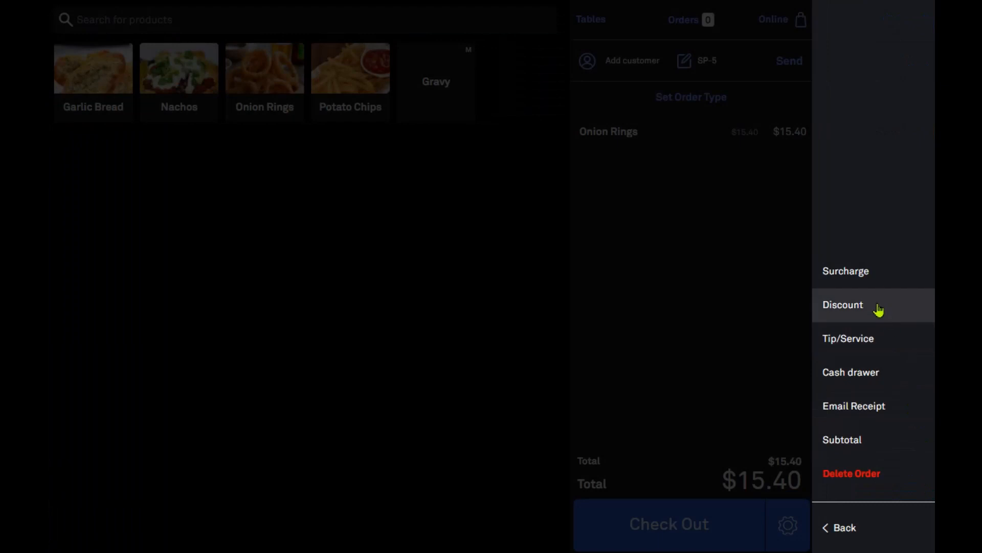
pyautogui.click(879, 309)
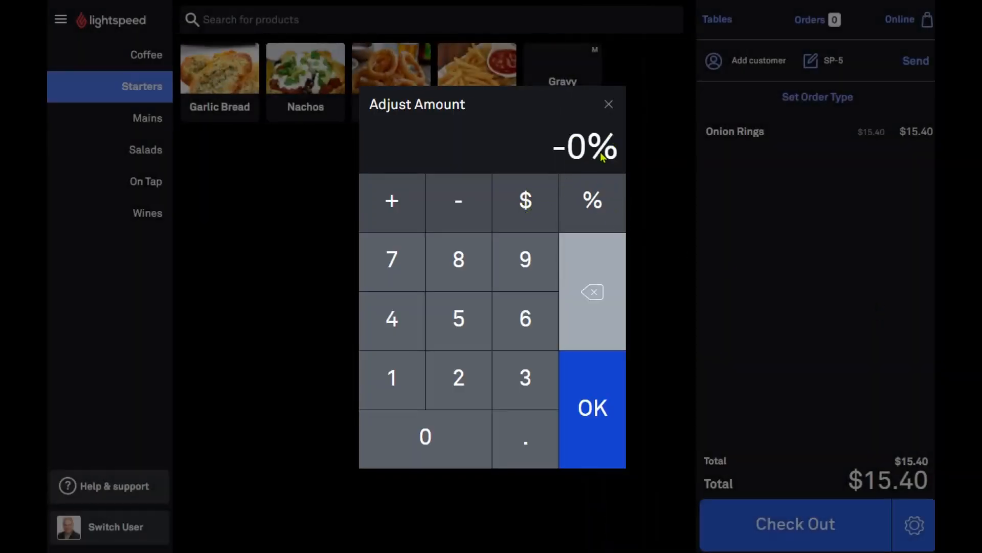
pyautogui.click(408, 394)
pyautogui.click(408, 435)
pyautogui.click(534, 212)
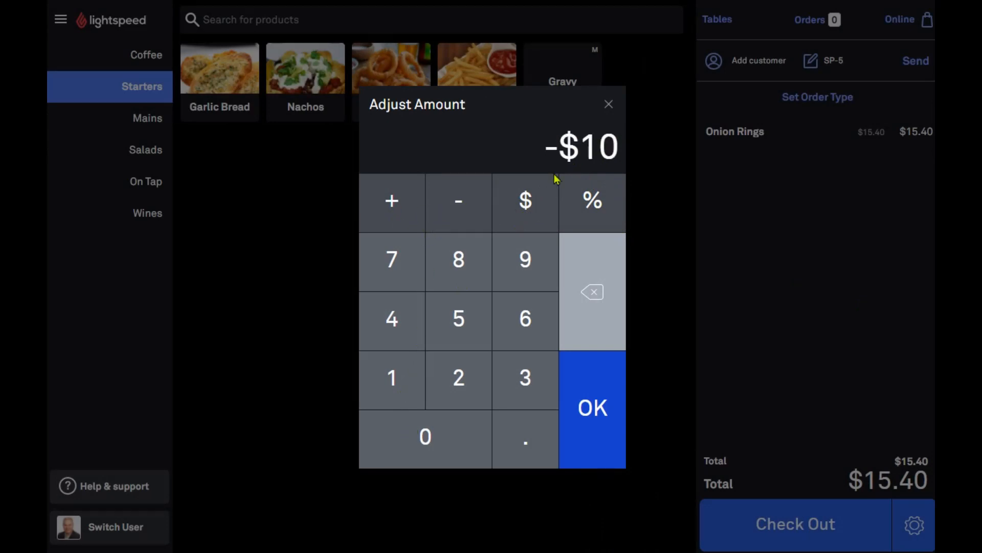
pyautogui.click(596, 405)
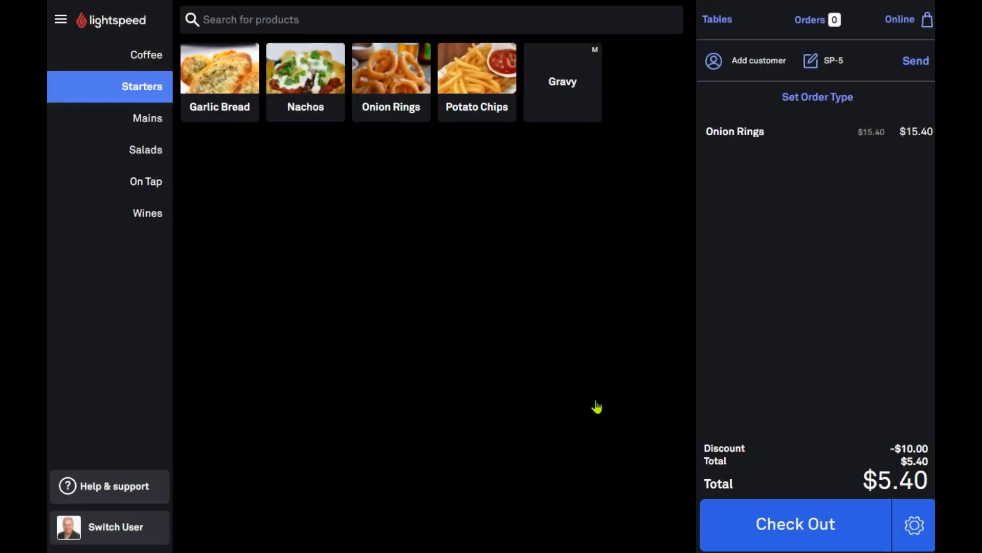
pyautogui.click(914, 527)
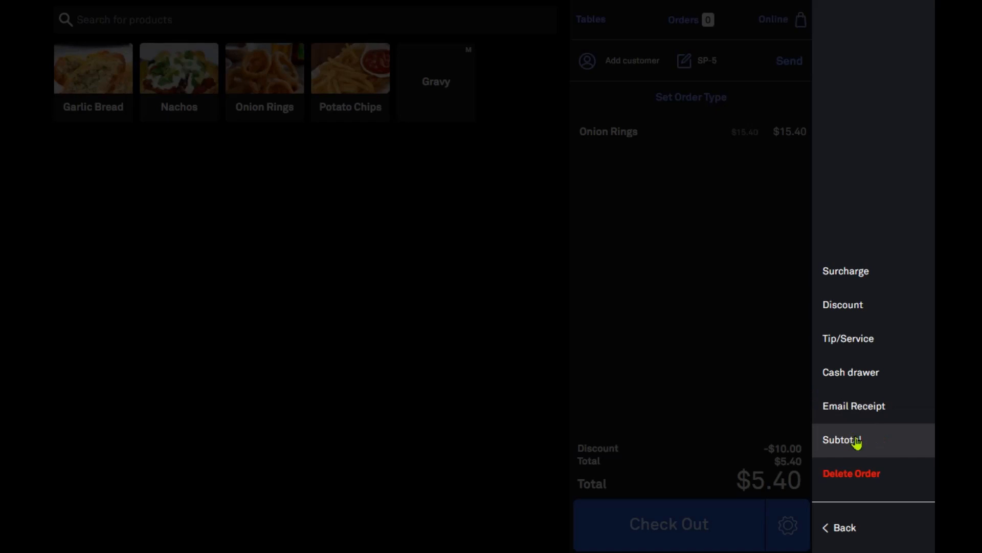
# Delete the discounted order and start a Pickup order with Garlic Bread, Nachos and Potato Chips ($34.98)
pyautogui.click(854, 472)
pyautogui.click(464, 359)
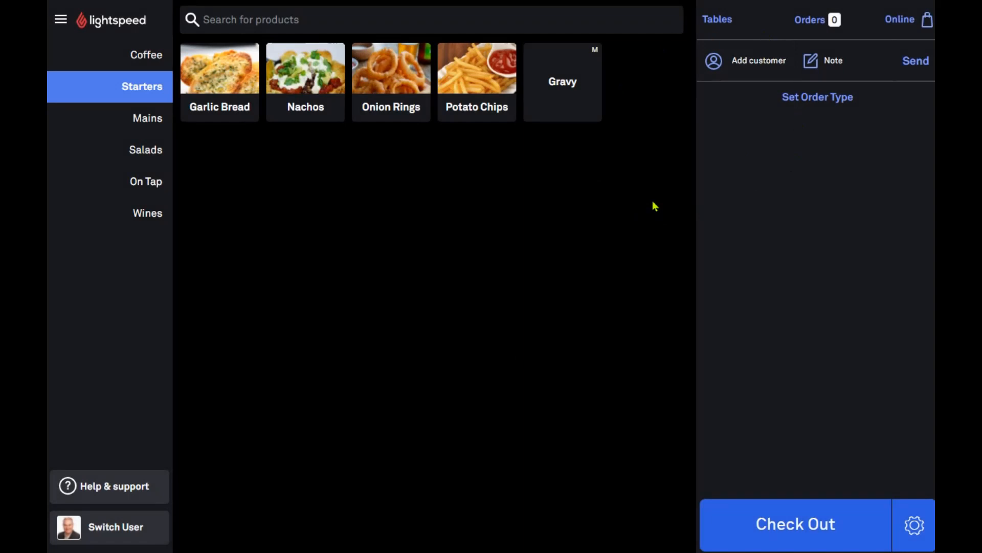
pyautogui.click(233, 84)
pyautogui.click(742, 260)
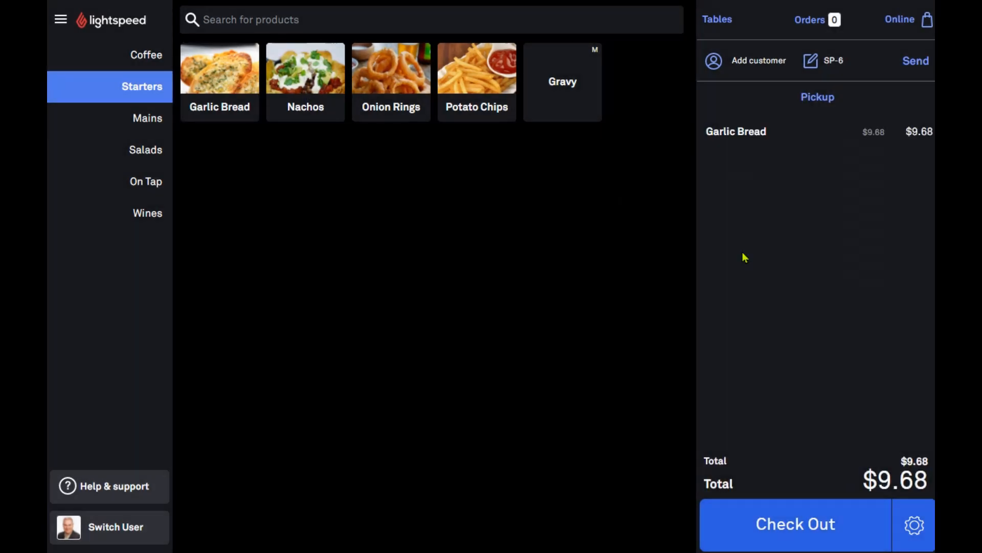
pyautogui.click(331, 74)
pyautogui.click(475, 75)
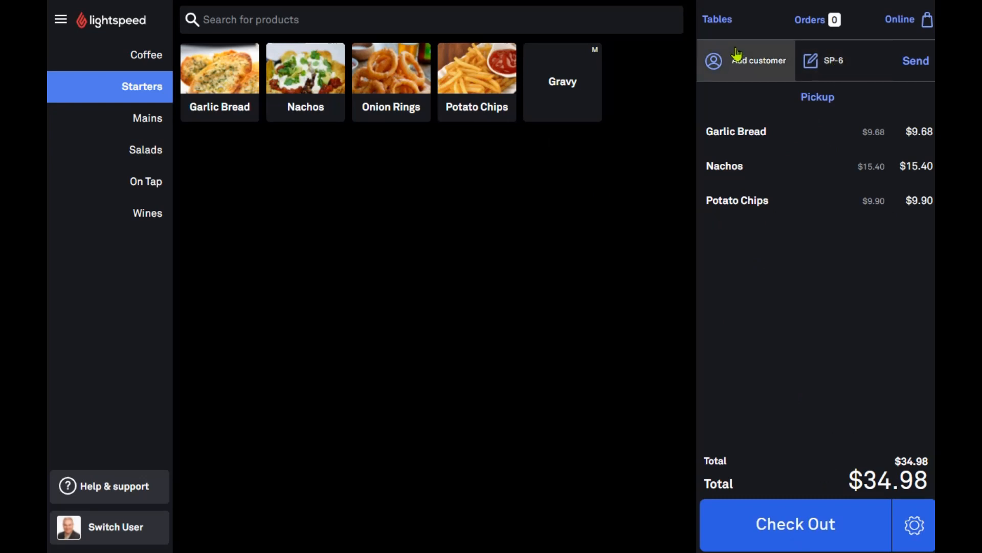
# Add a note with the customer's name to the Pickup order and send it
pyautogui.click(828, 63)
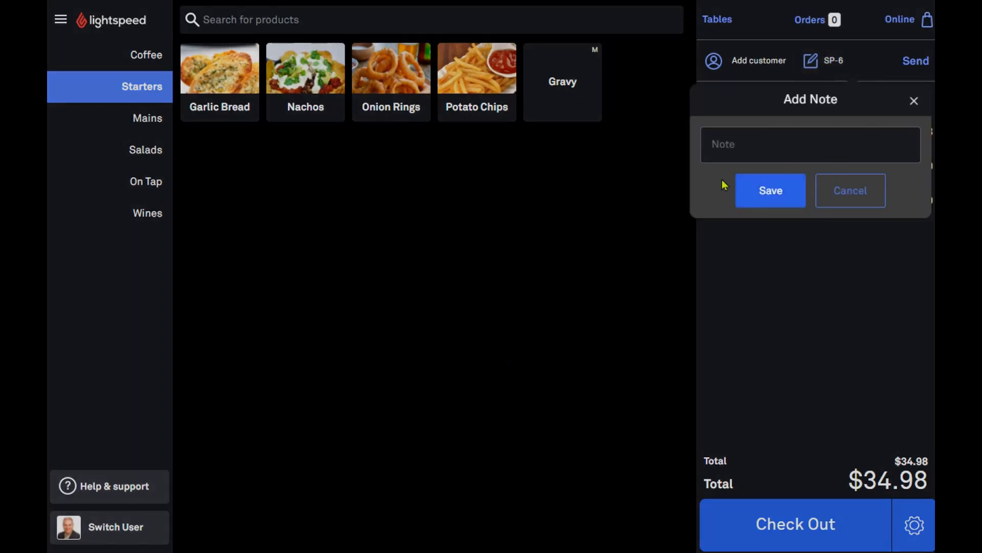
pyautogui.write('fred')
pyautogui.click(772, 208)
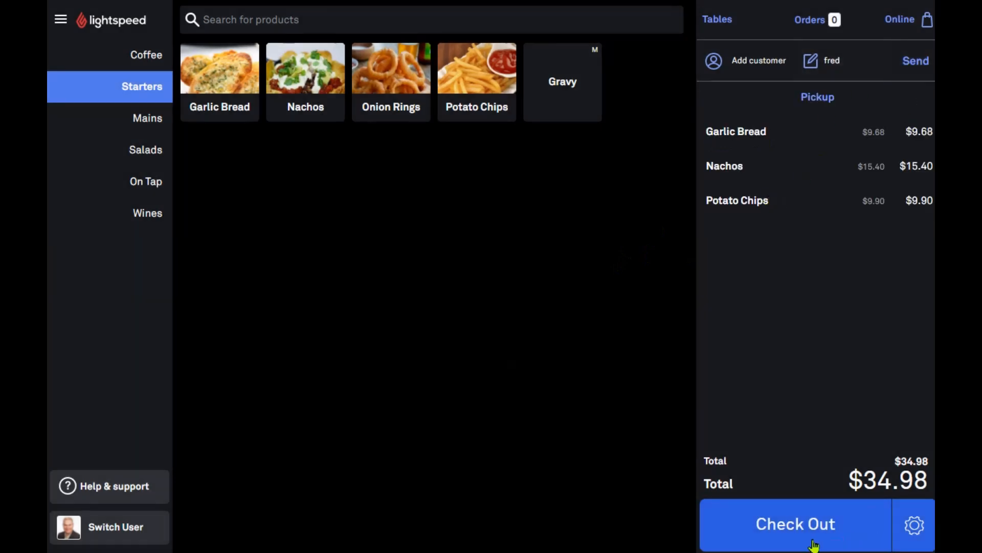
pyautogui.click(915, 61)
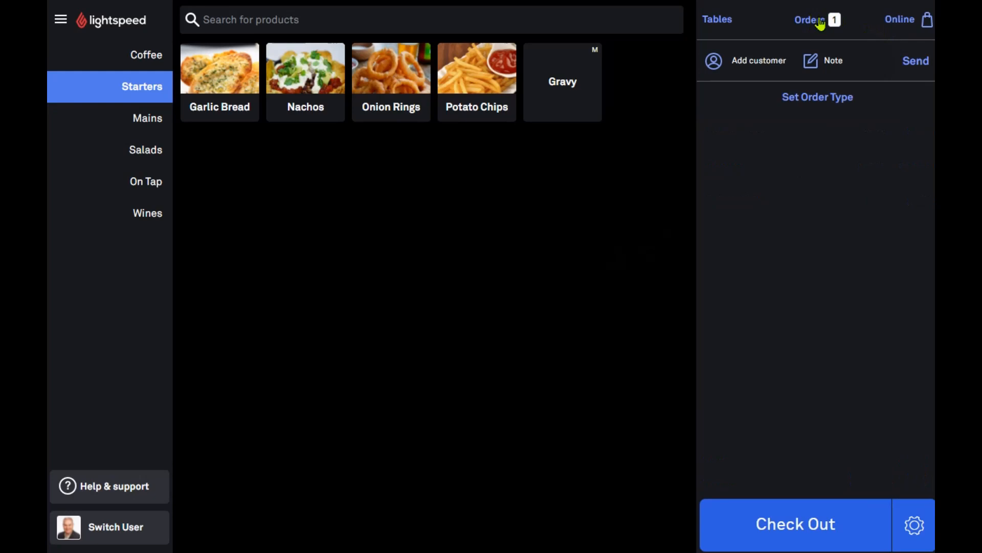
# Reopen the sent Pickup order from Orders and bring up its $34.98 payment screen
pyautogui.click(820, 23)
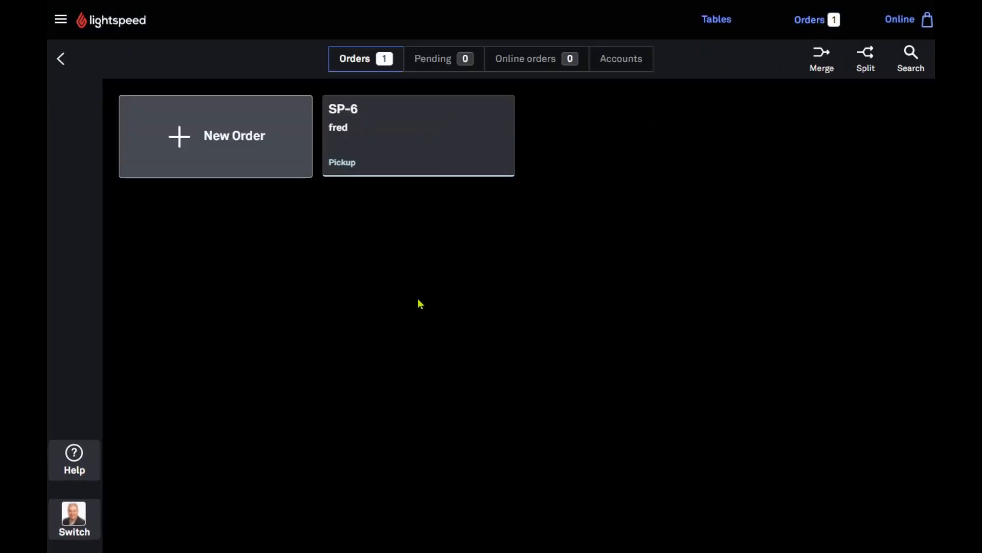
pyautogui.click(411, 137)
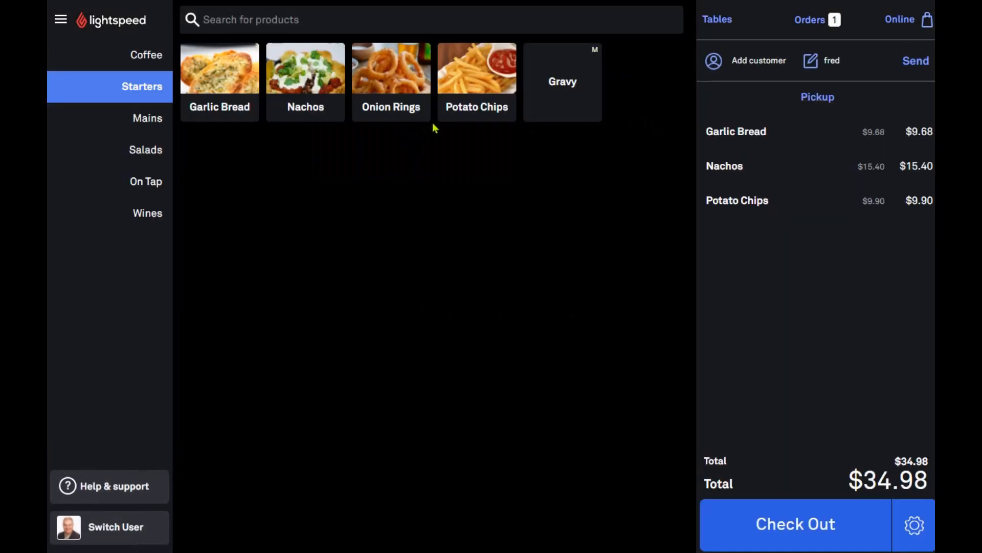
pyautogui.click(807, 529)
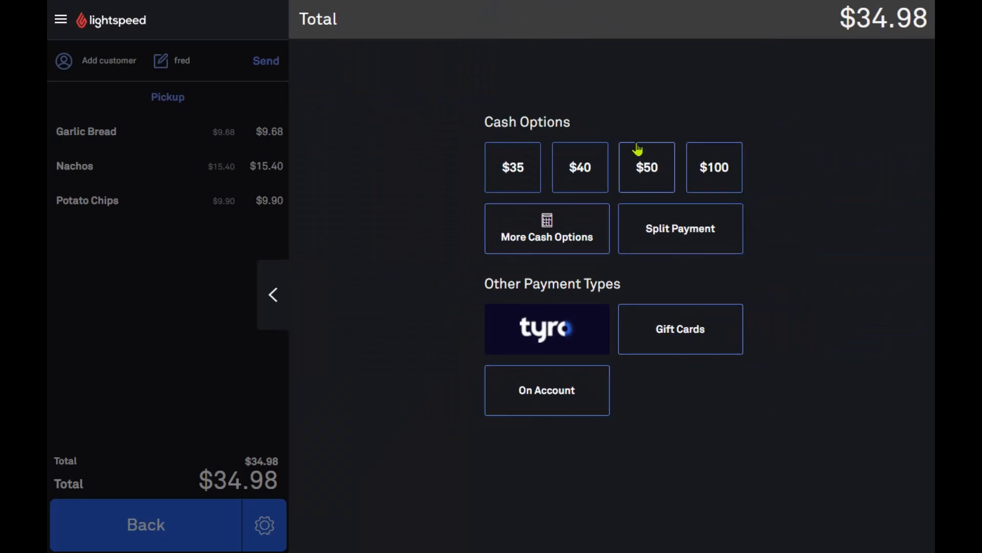
pyautogui.click(279, 303)
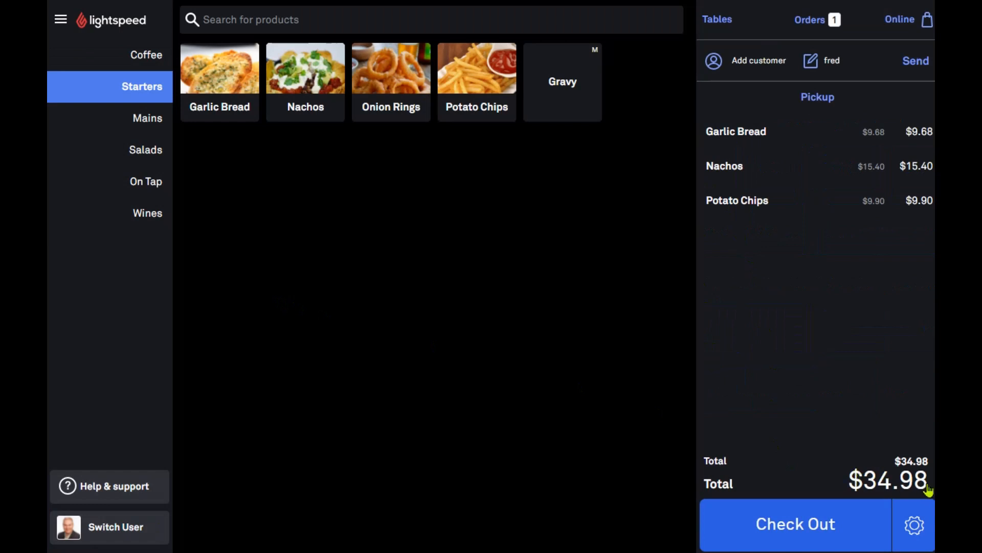
pyautogui.click(803, 529)
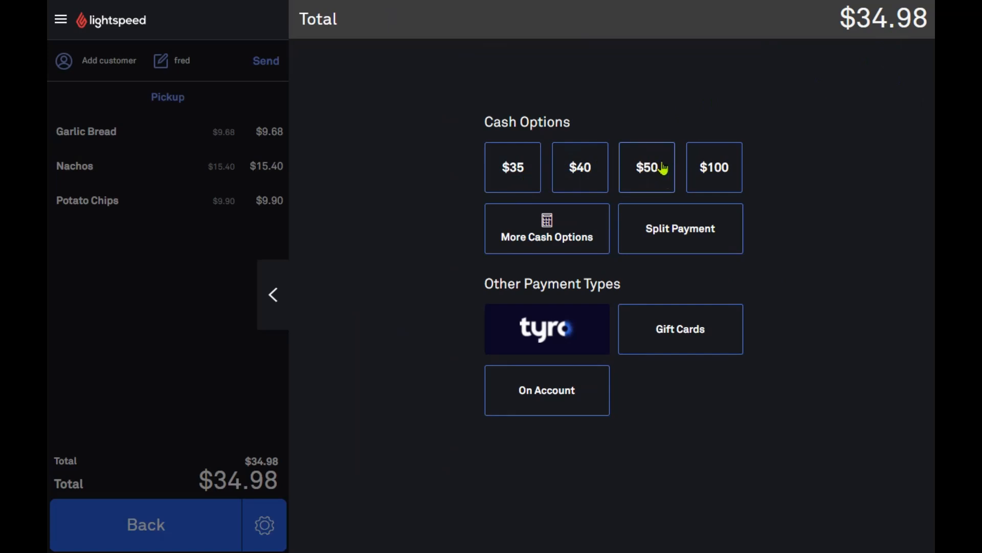
# Enter 50.50 as cash received, fixing a mistyped entry, and confirm for $15.52 change
pyautogui.click(543, 233)
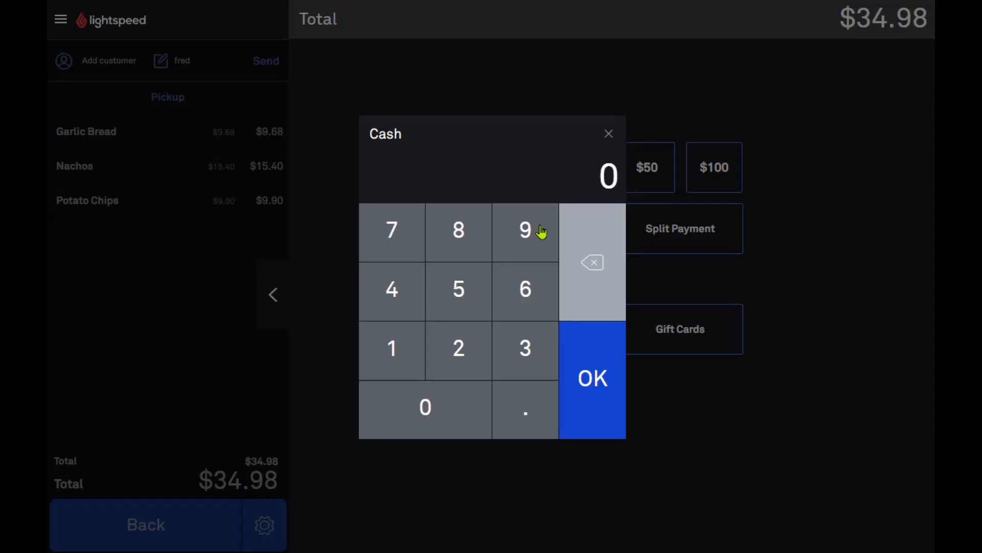
pyautogui.click(460, 288)
pyautogui.click(444, 404)
pyautogui.click(522, 408)
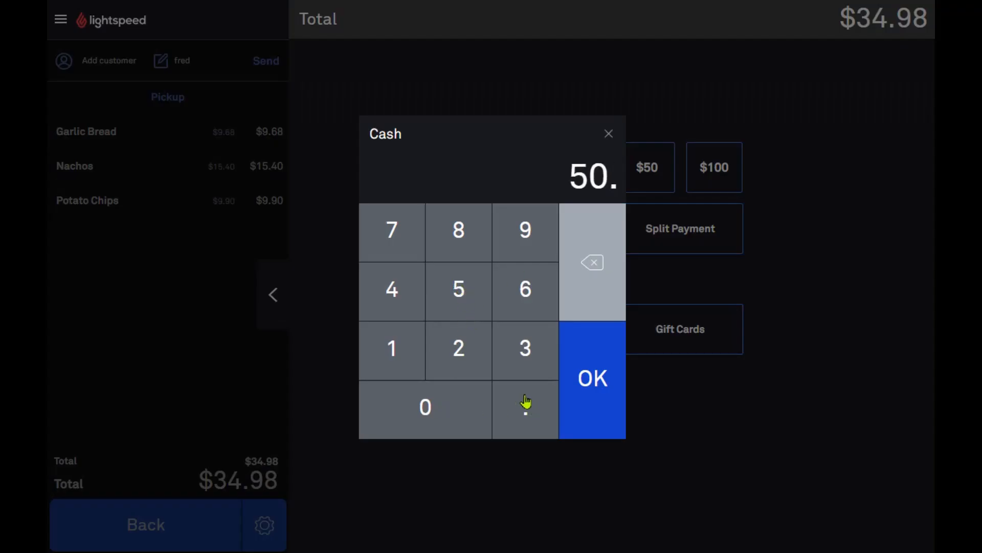
pyautogui.click(462, 306)
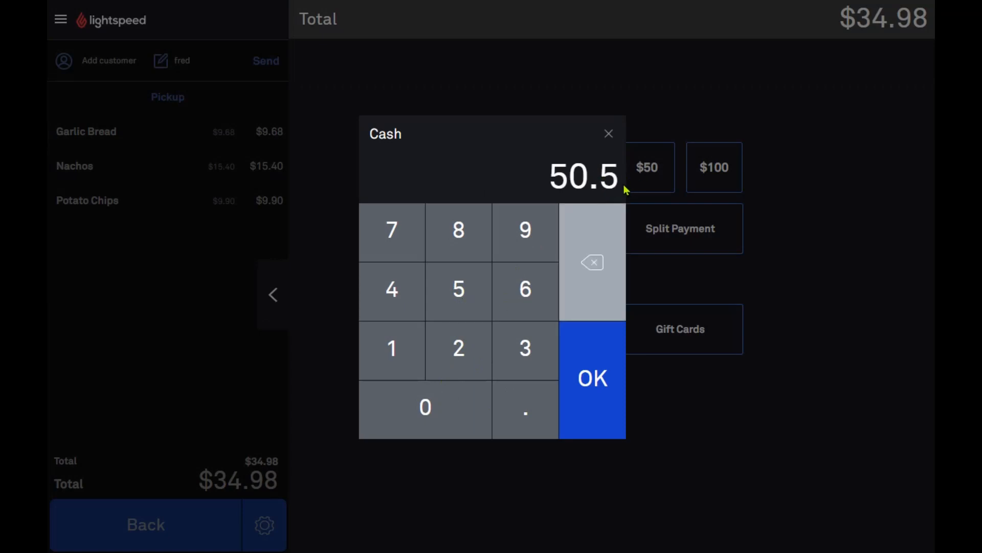
pyautogui.click(567, 295)
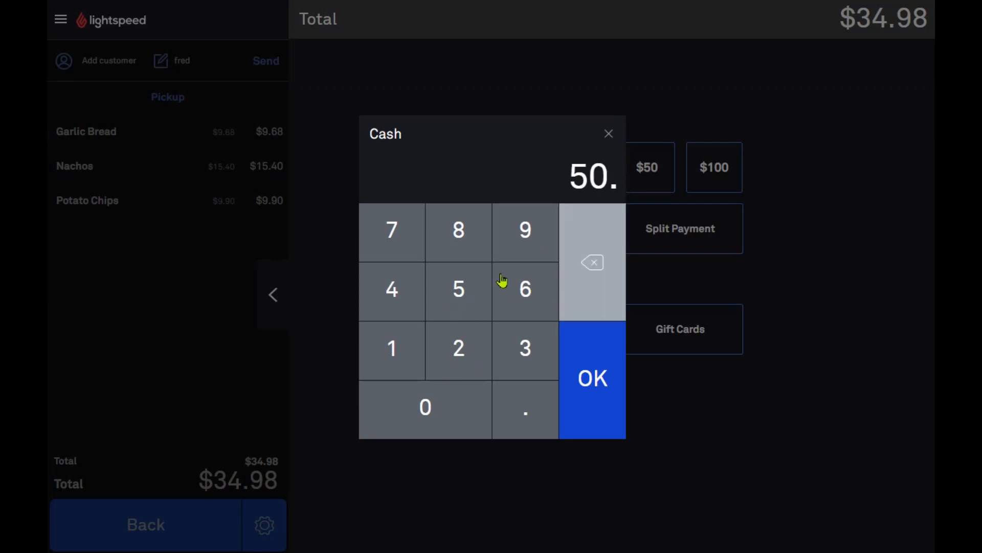
pyautogui.click(593, 261)
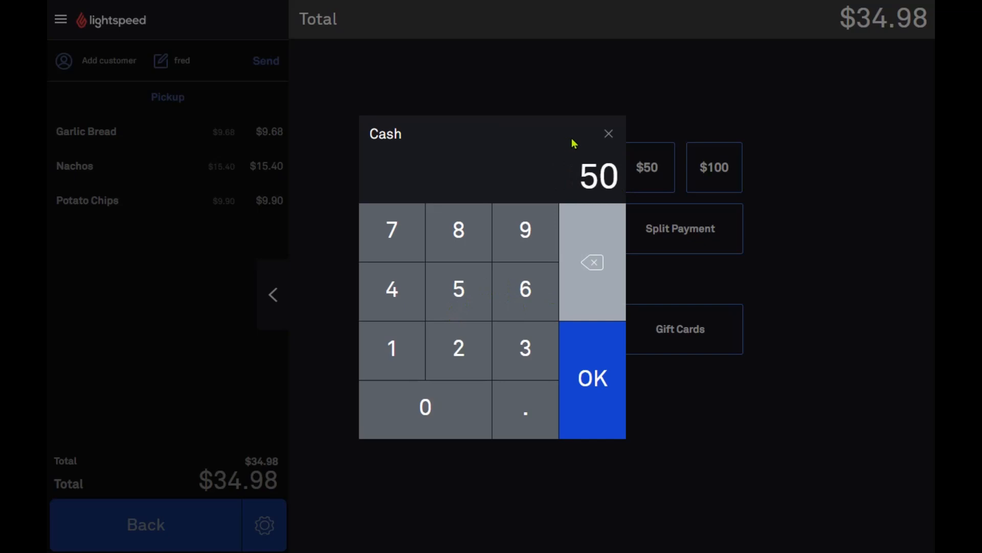
pyautogui.click(526, 400)
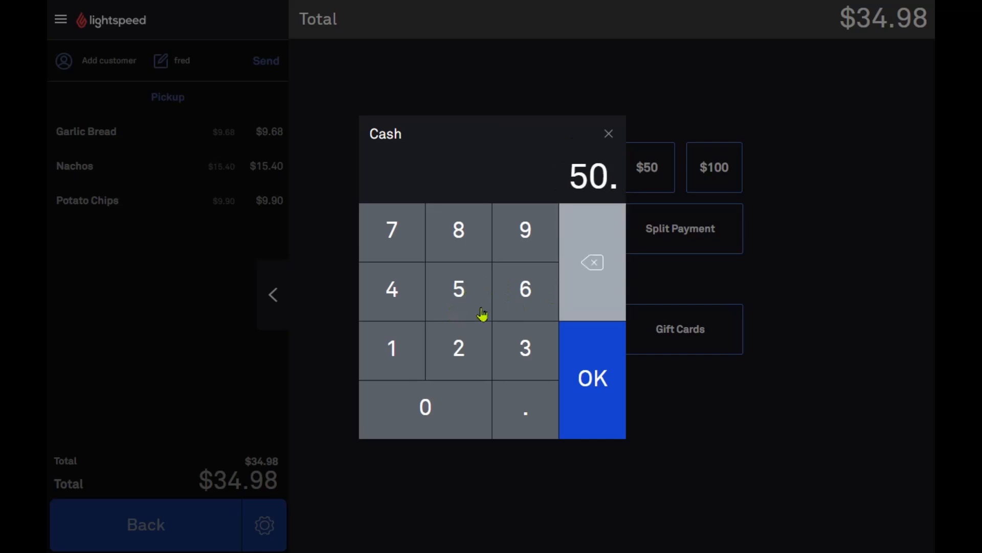
pyautogui.click(482, 315)
pyautogui.click(588, 398)
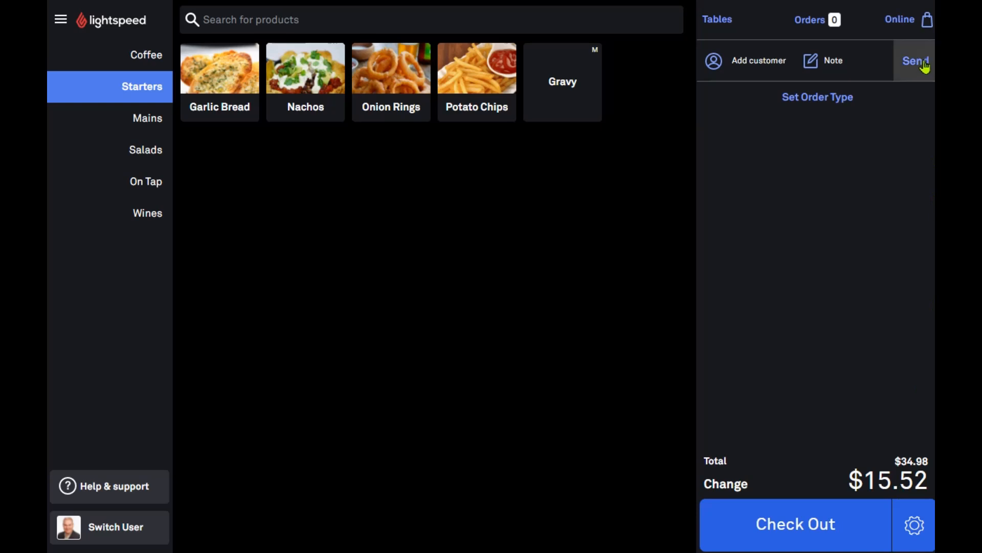
# Open the New Customer form, leave it unsaved, then show the Section 1 table floor plan
pyautogui.click(752, 69)
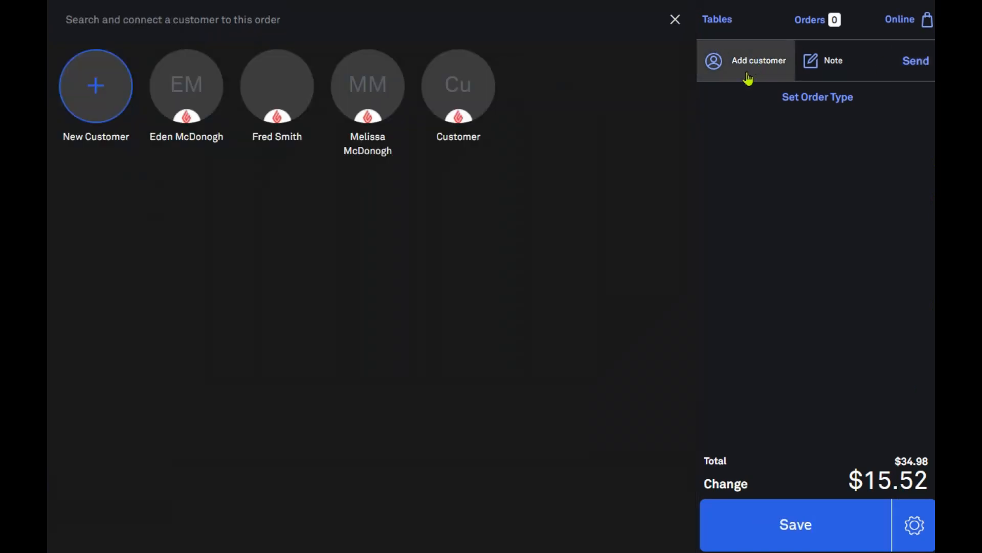
pyautogui.click(97, 86)
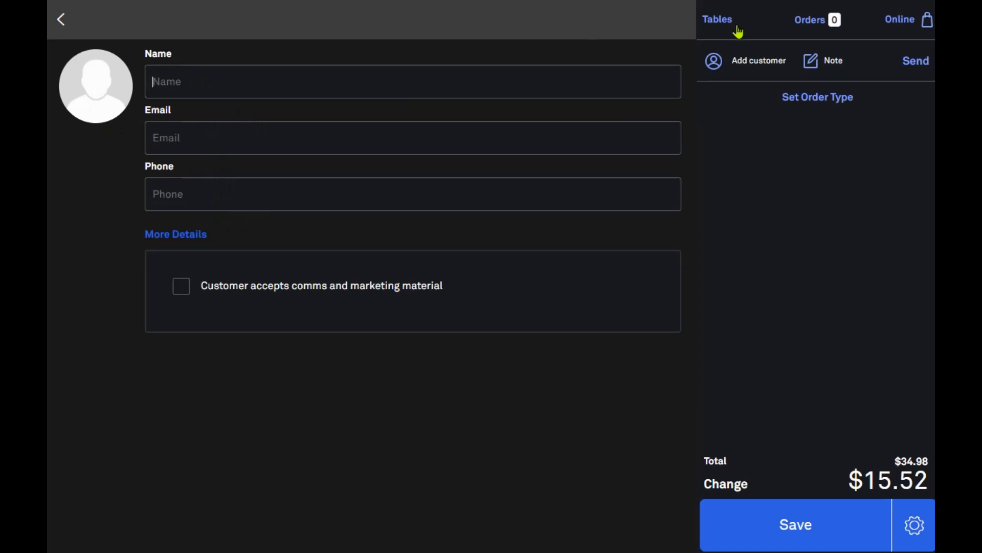
pyautogui.click(62, 23)
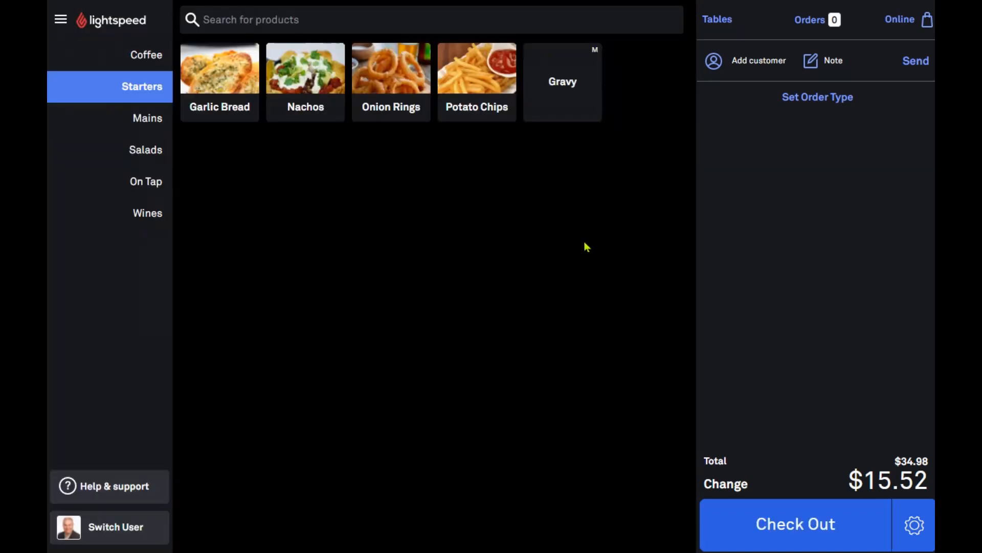
pyautogui.click(728, 23)
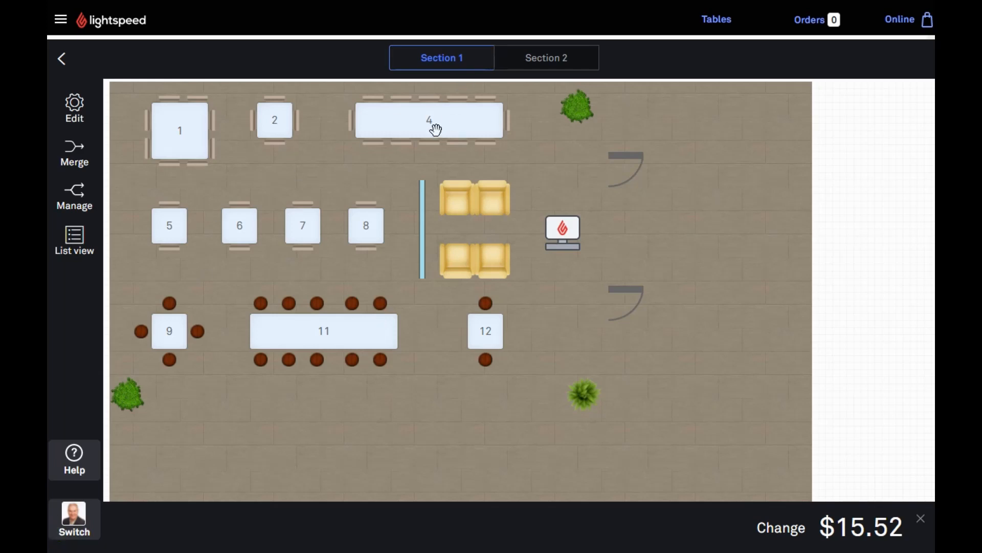
# Start a dine-in order for table 4 with Onion Rings and Nachos and send it
pyautogui.click(434, 126)
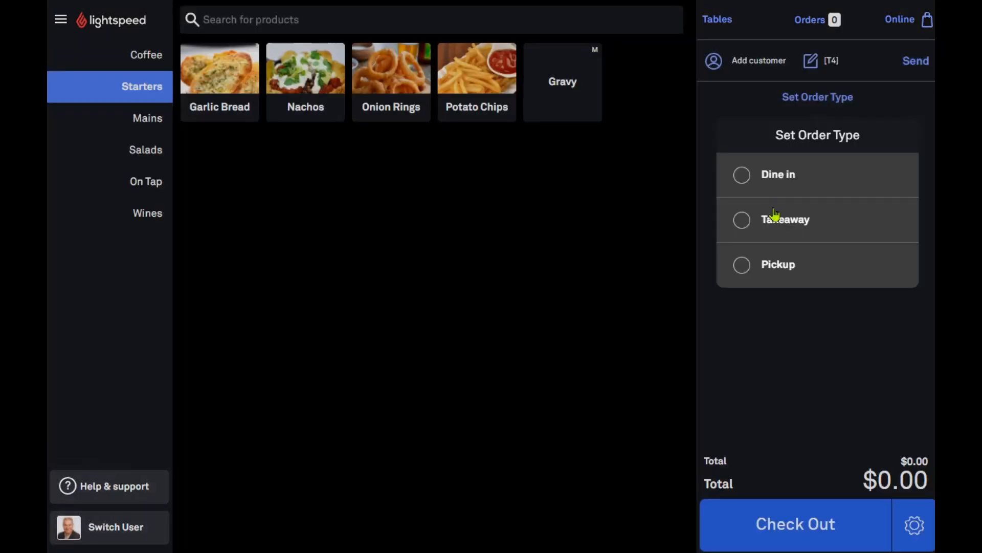
pyautogui.click(746, 186)
pyautogui.click(385, 103)
pyautogui.click(305, 92)
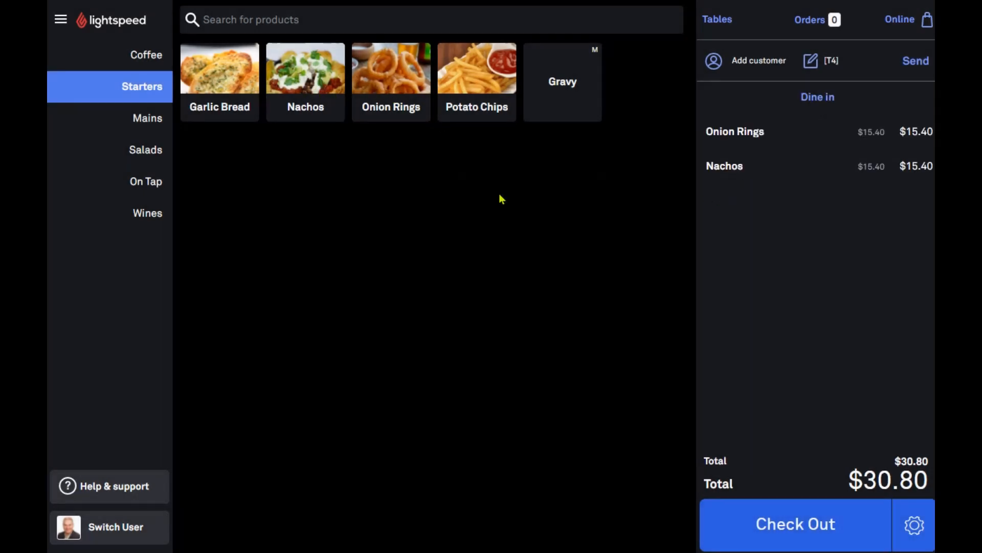
pyautogui.click(916, 63)
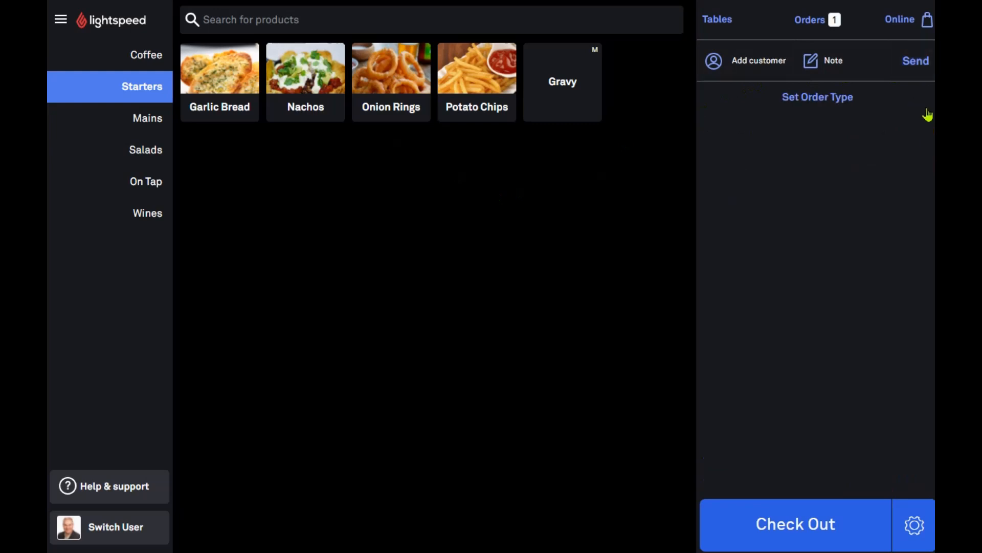
# From the Orders list, briefly start an empty order, then reopen the T4 order
pyautogui.click(812, 23)
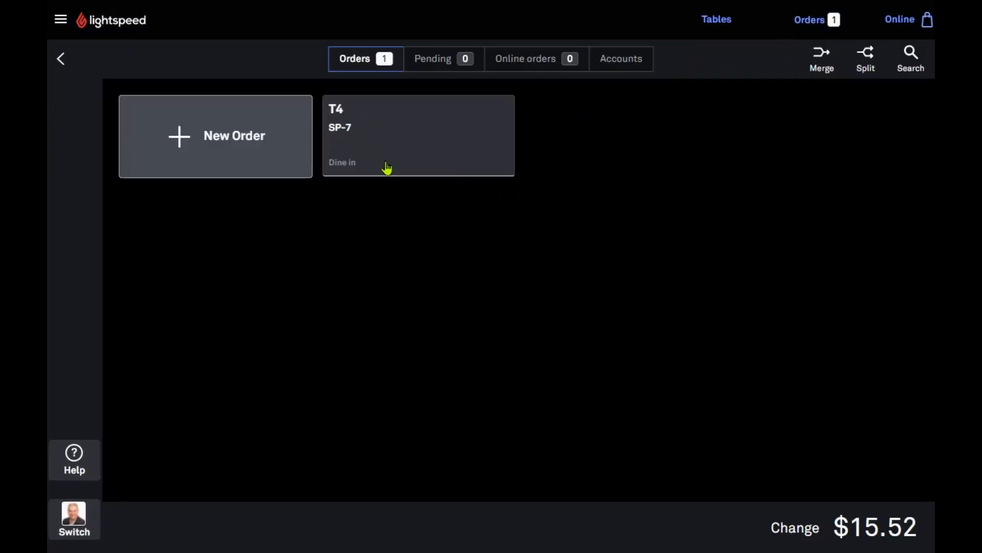
pyautogui.click(387, 167)
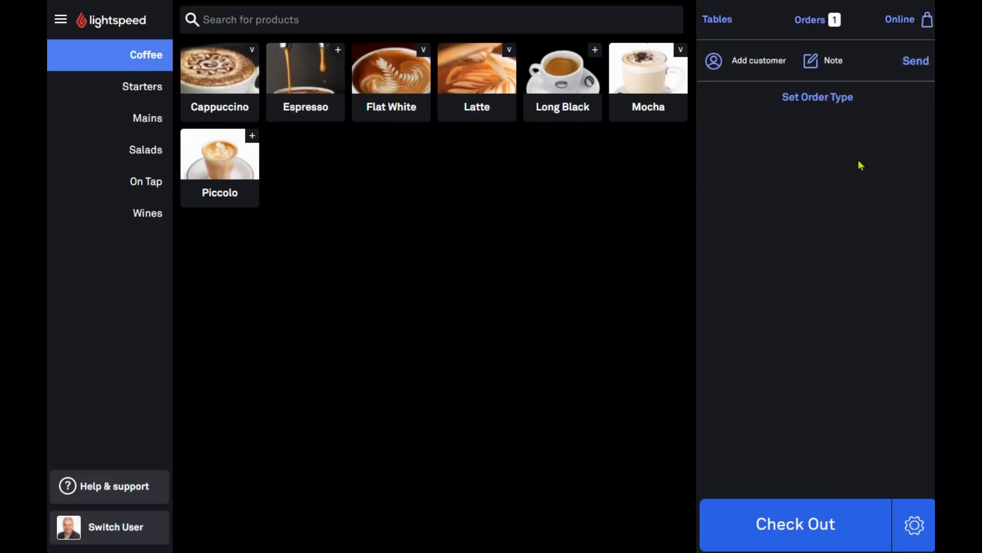
pyautogui.click(823, 27)
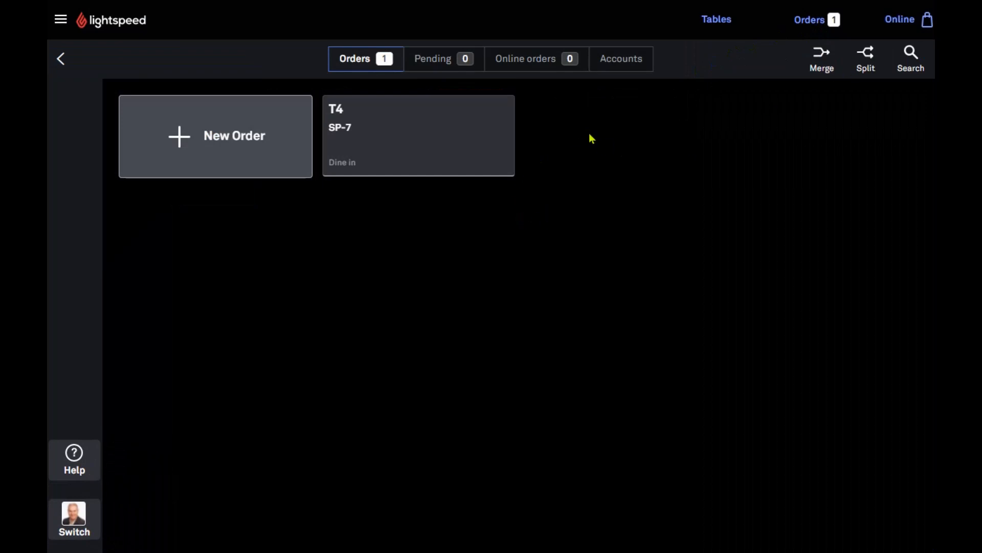
pyautogui.click(419, 143)
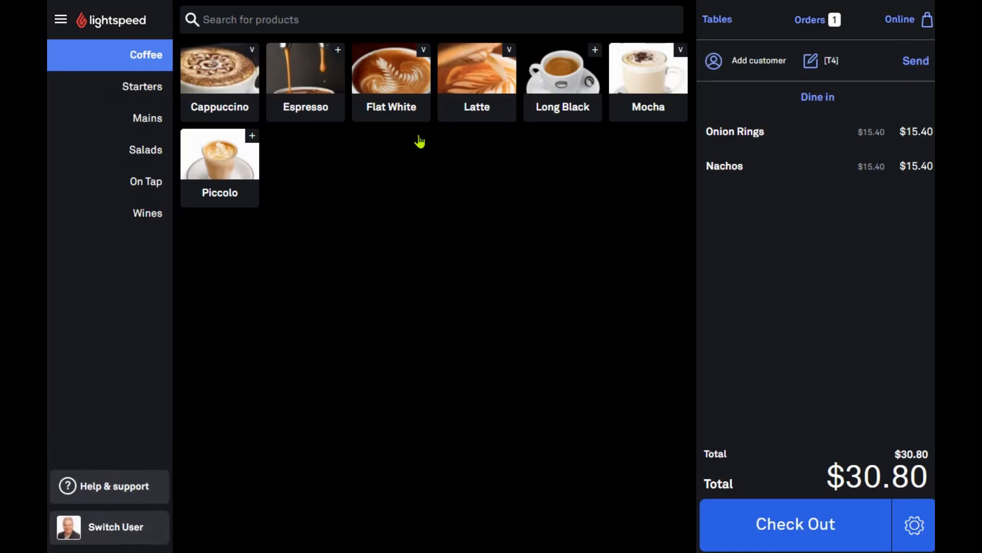
# Split table 4's $30.80 bill into two, then three amounts, and remove the extra rows
pyautogui.click(809, 523)
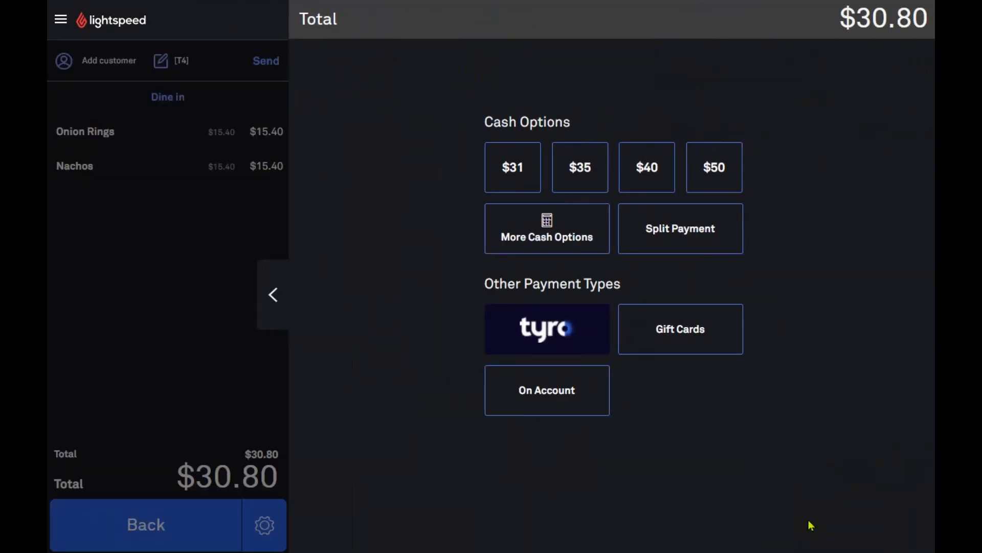
pyautogui.click(710, 234)
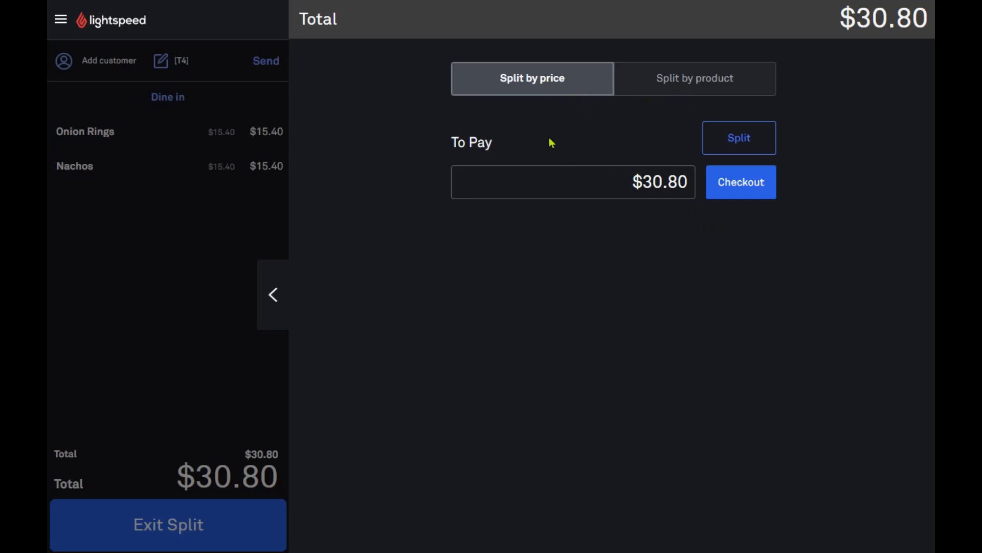
pyautogui.click(753, 144)
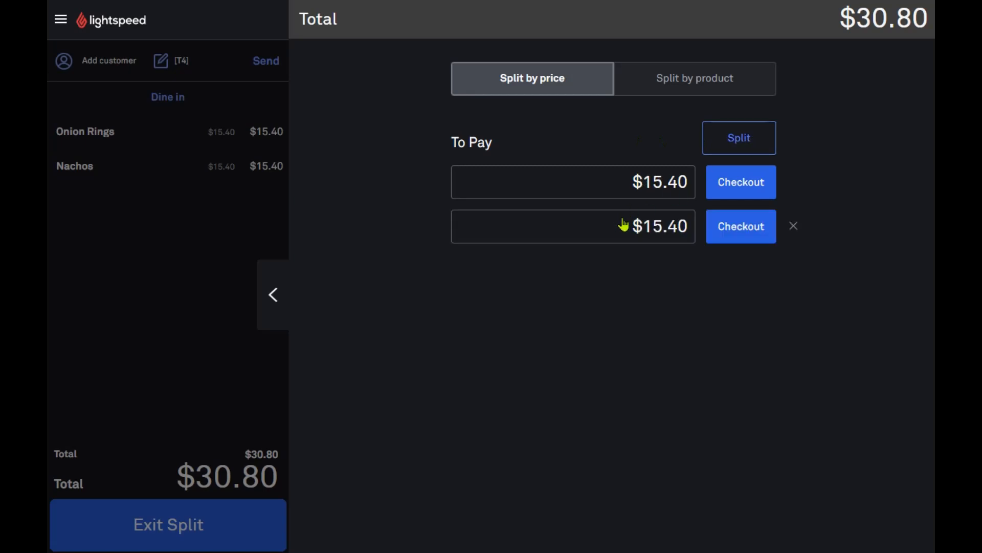
pyautogui.click(741, 145)
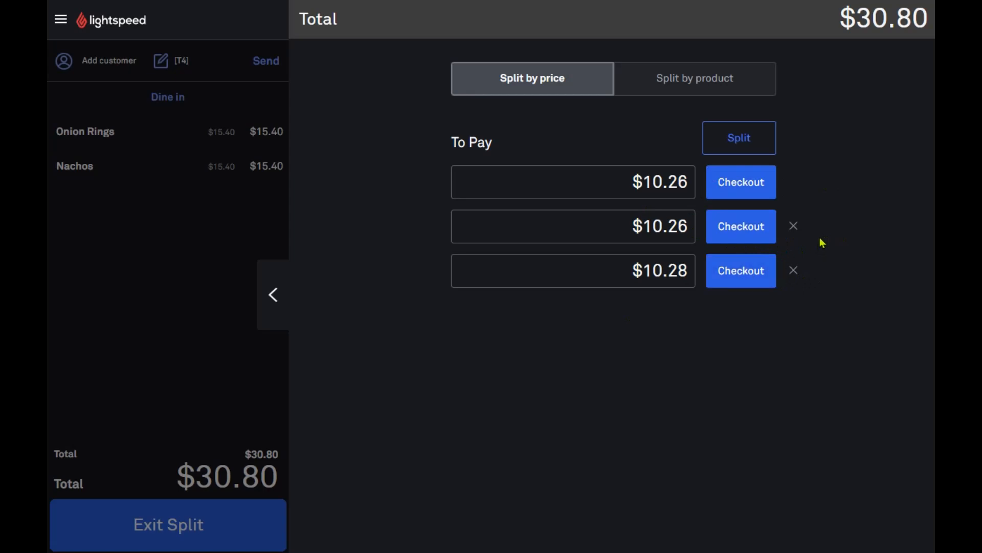
pyautogui.click(795, 226)
pyautogui.click(793, 226)
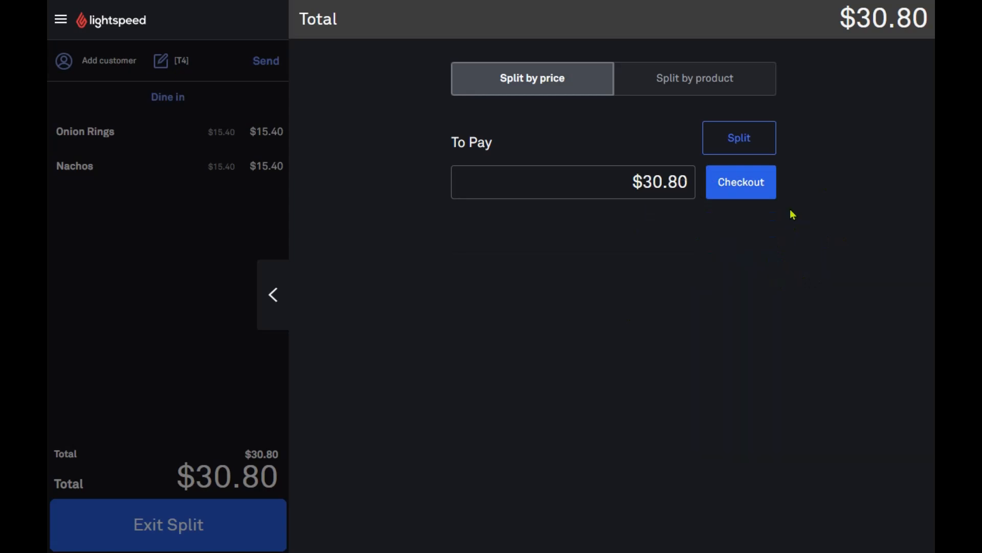
# Switch to split by product, move Onion Rings into the payment, then exit split
pyautogui.click(711, 86)
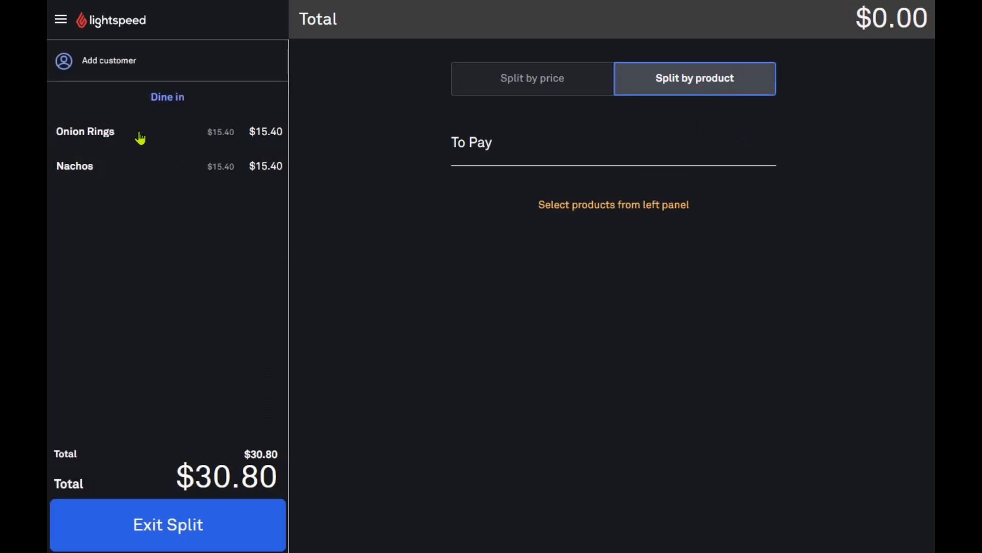
pyautogui.click(93, 136)
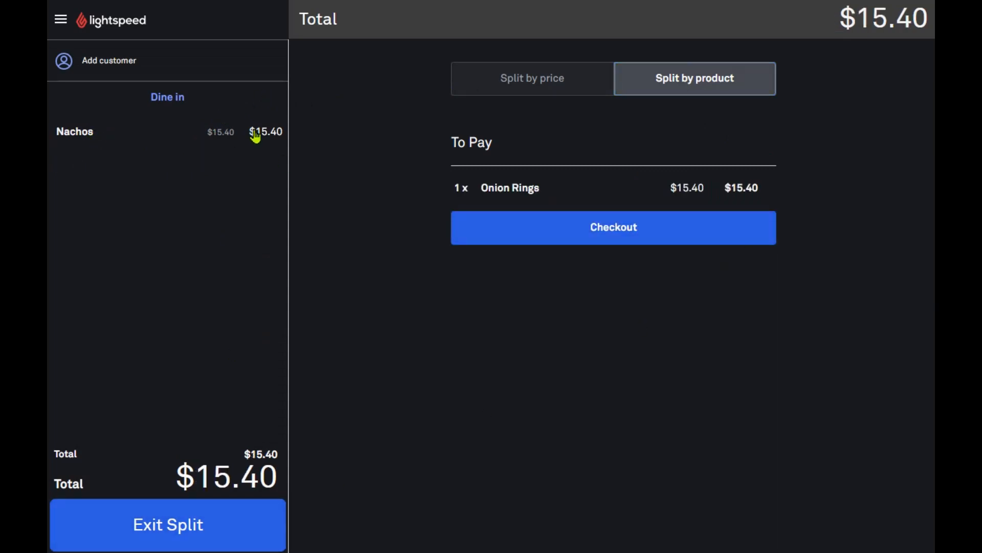
pyautogui.click(210, 544)
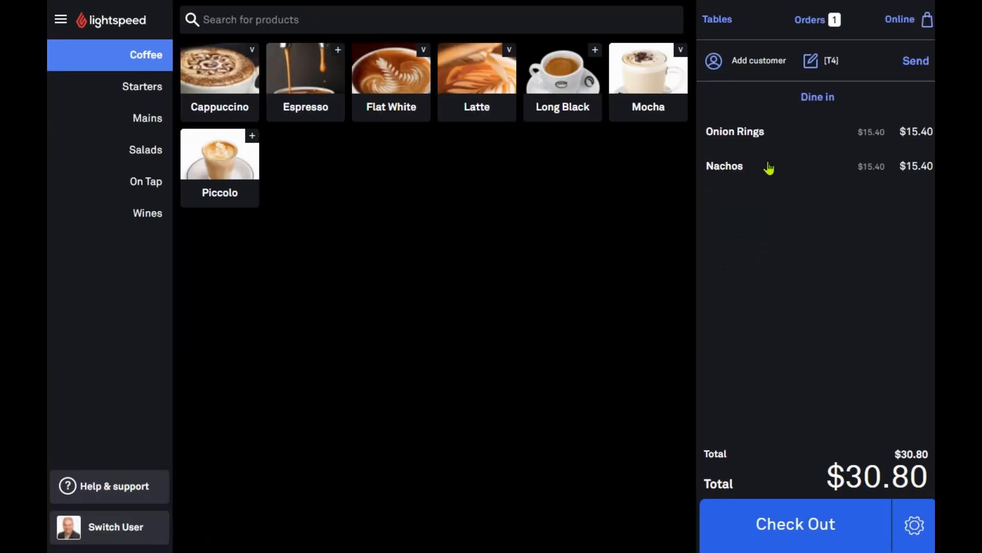
# Add two Seafood Chowders from Mains and a Tooheys New Schooner from On Tap, then send
pyautogui.click(147, 118)
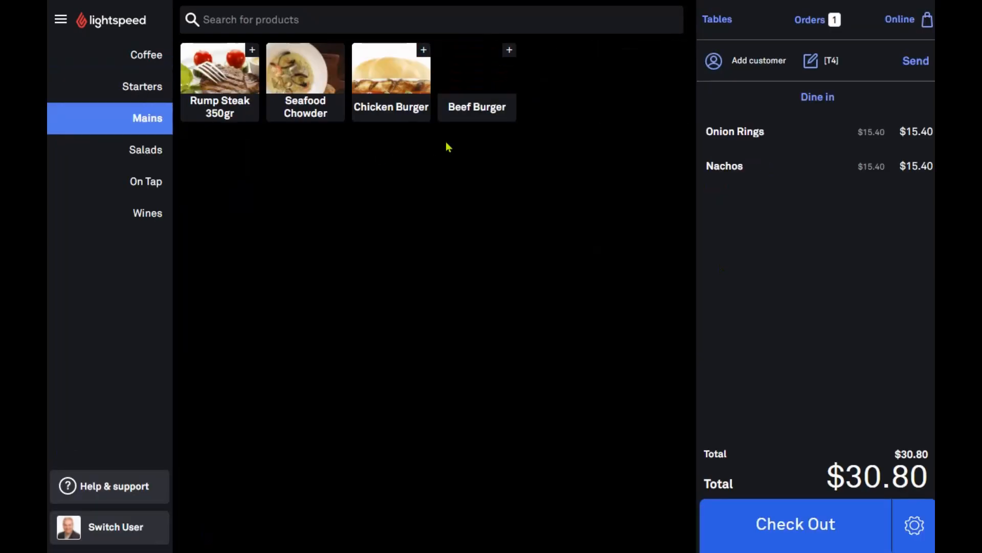
pyautogui.click(309, 93)
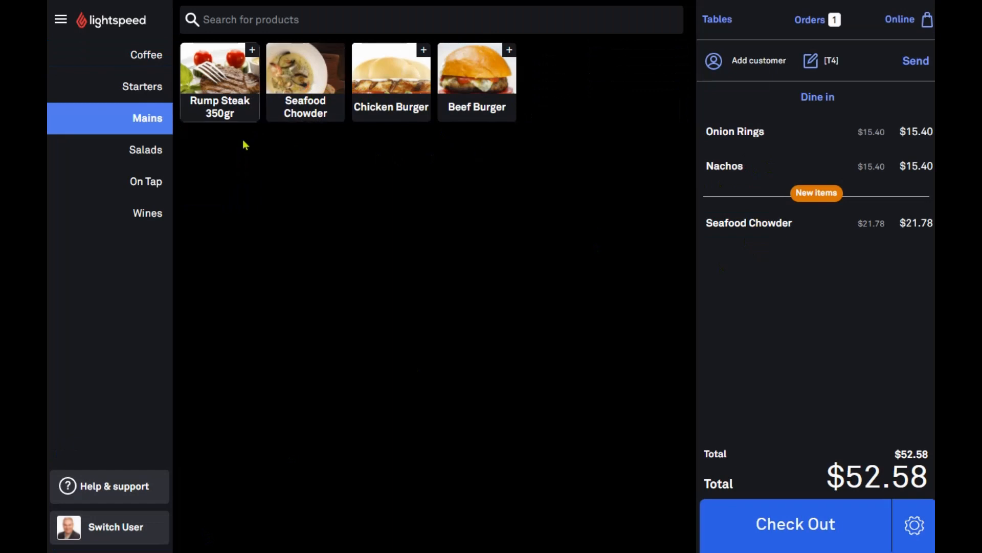
pyautogui.click(303, 105)
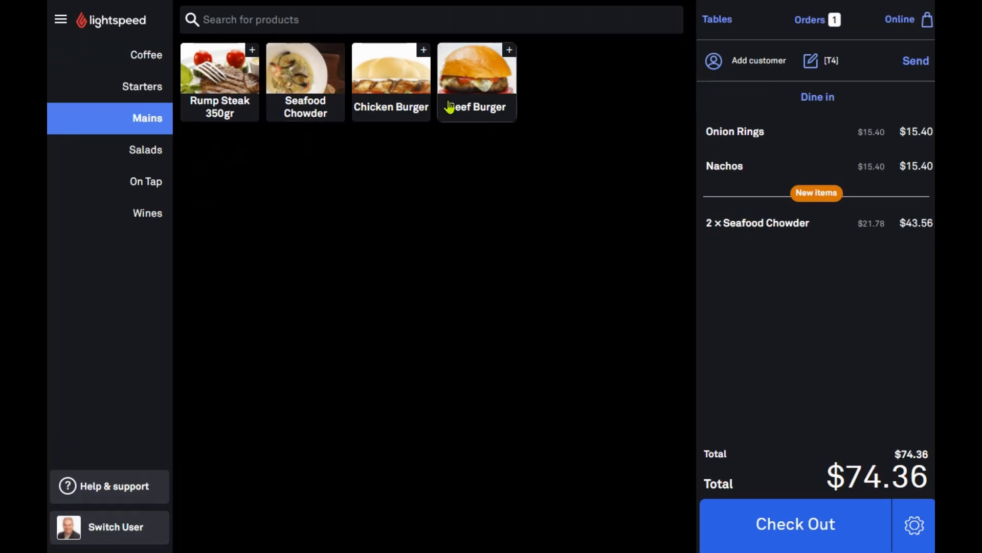
pyautogui.click(144, 192)
pyautogui.click(305, 82)
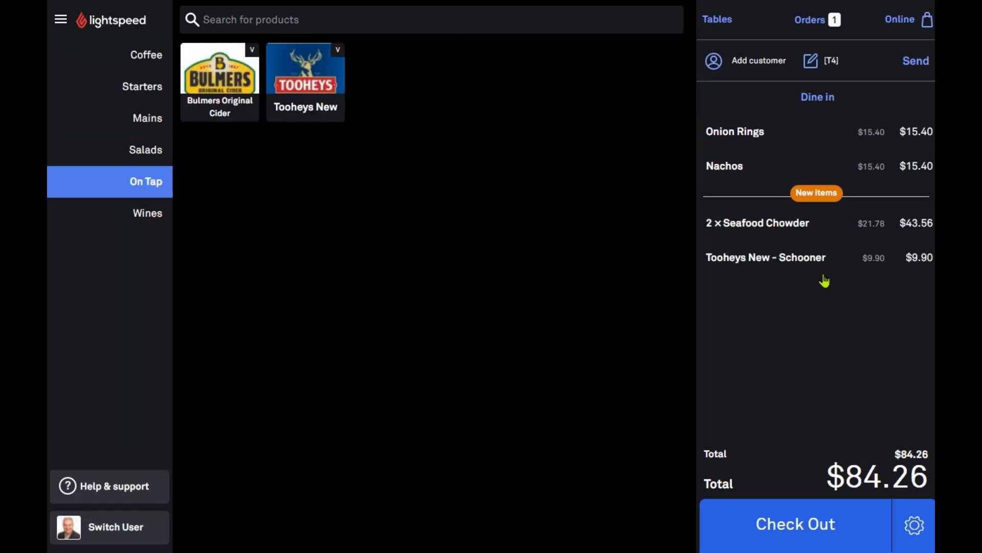
pyautogui.click(917, 64)
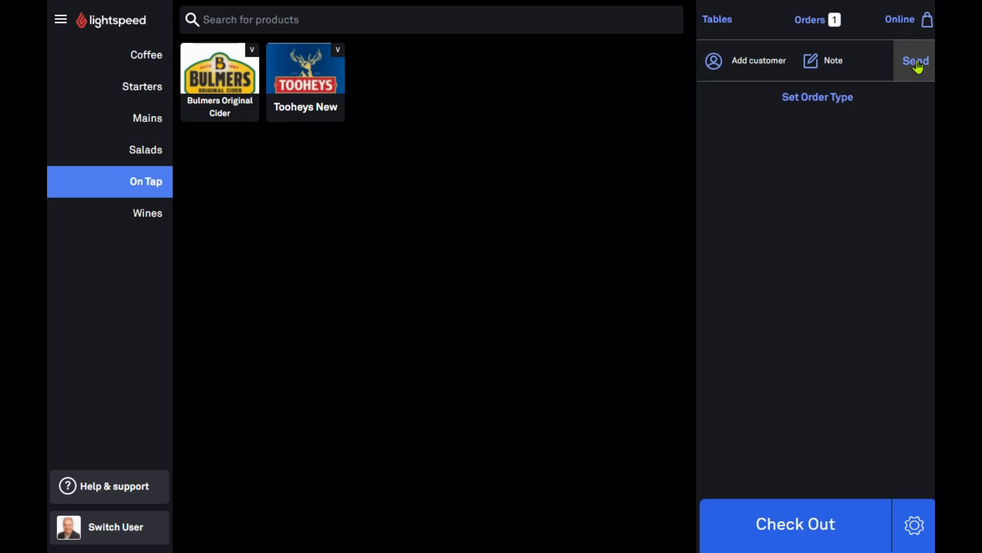
# Reopen T4 and put its bill into split payment by product
pyautogui.click(831, 22)
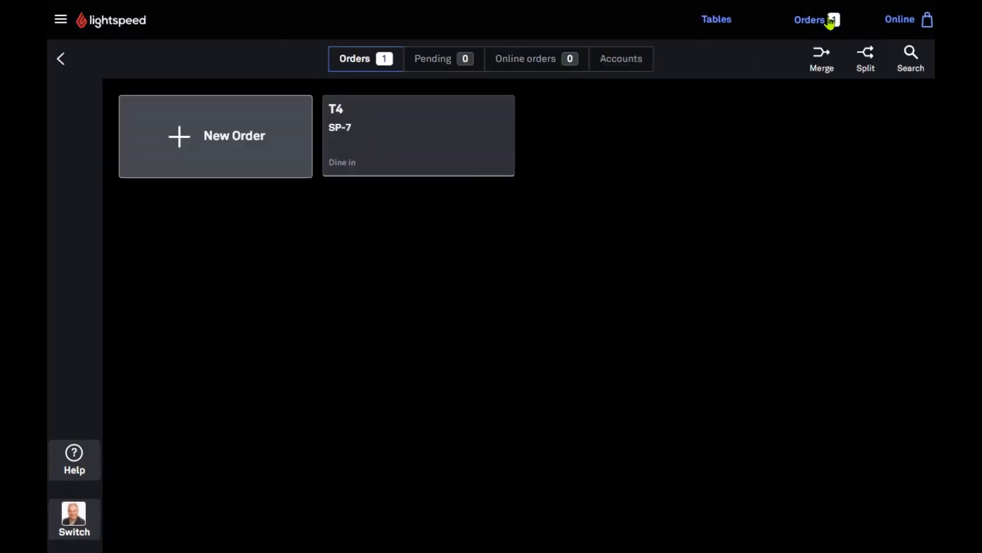
pyautogui.click(399, 151)
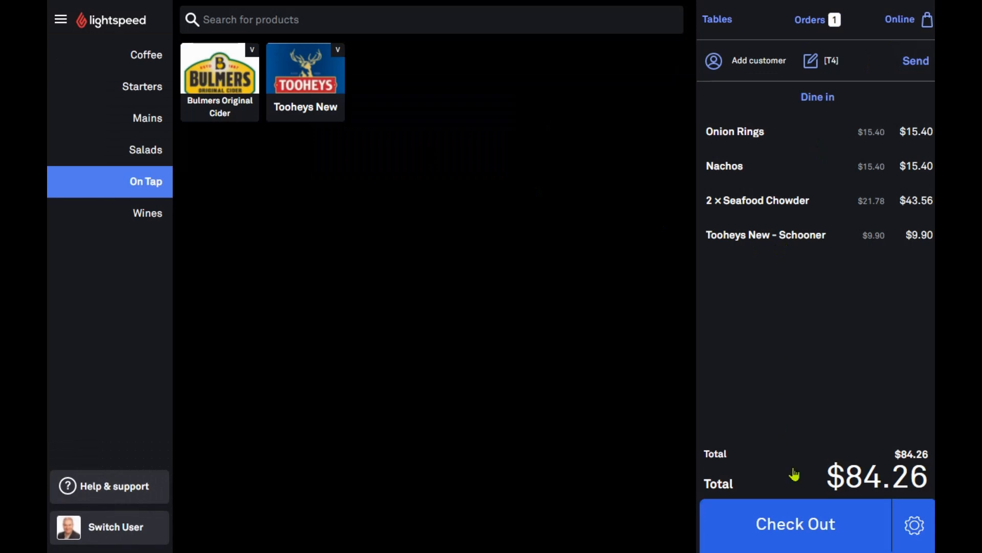
pyautogui.click(814, 544)
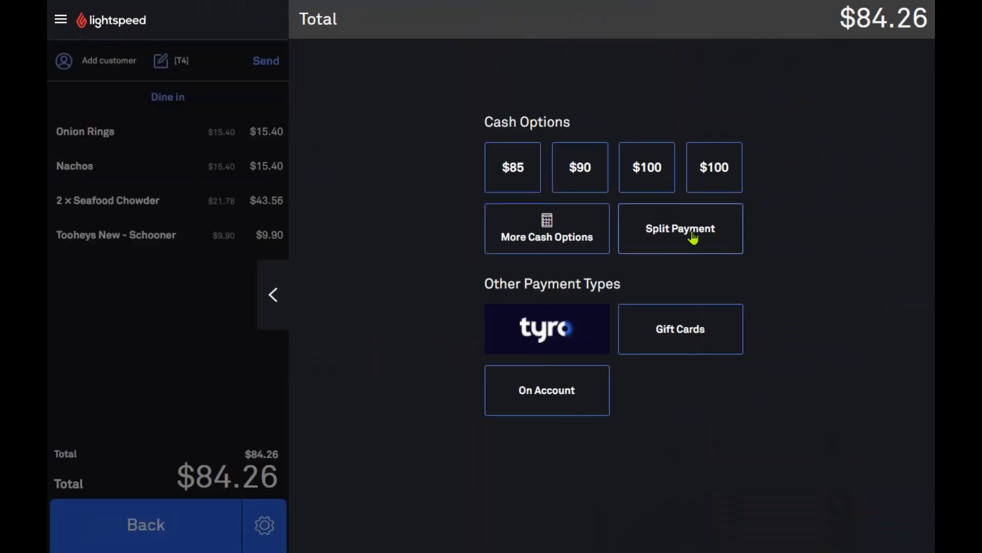
pyautogui.click(693, 237)
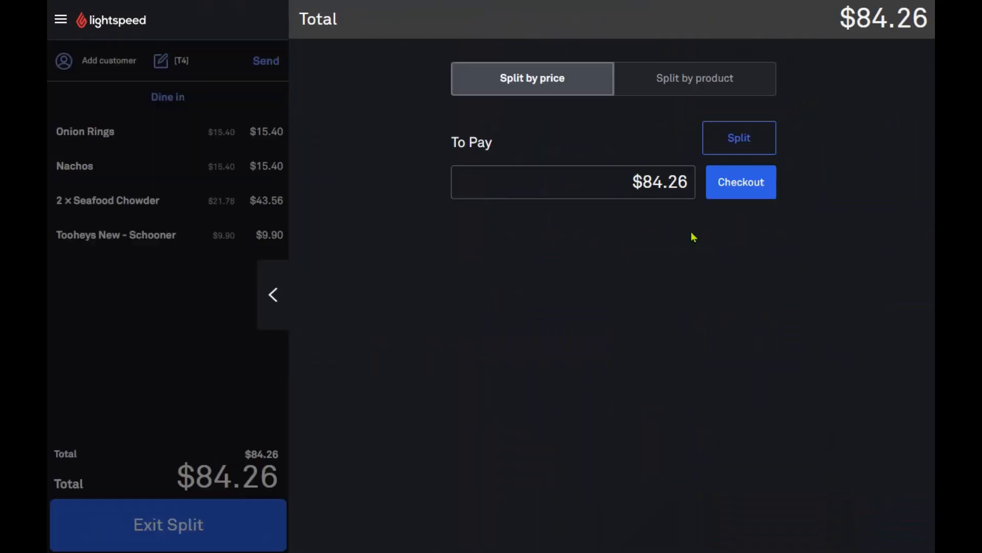
pyautogui.click(711, 91)
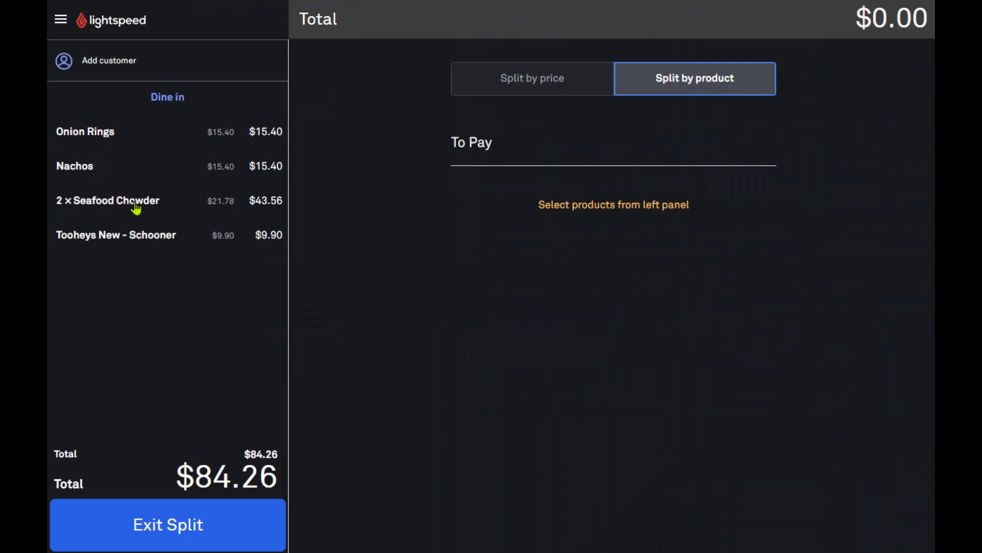
# Pay one Seafood Chowder and the Tooheys New Schooner with $50 cash, then exit split
pyautogui.click(136, 204)
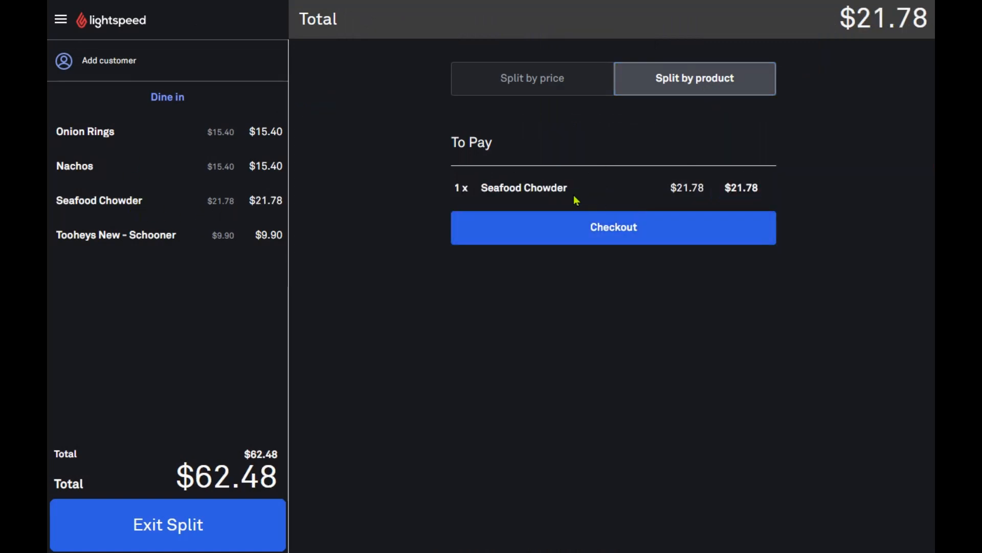
pyautogui.click(121, 239)
pyautogui.click(660, 270)
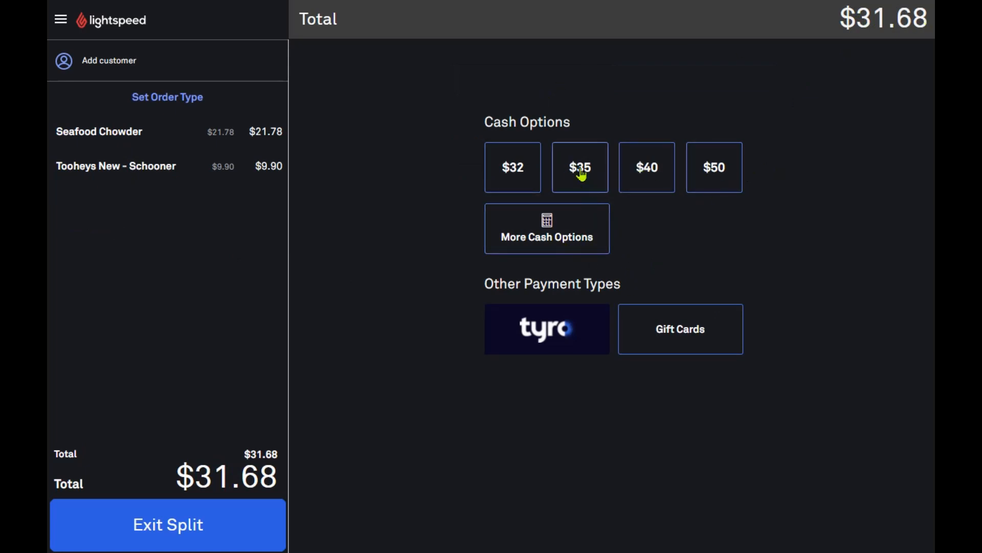
pyautogui.click(721, 172)
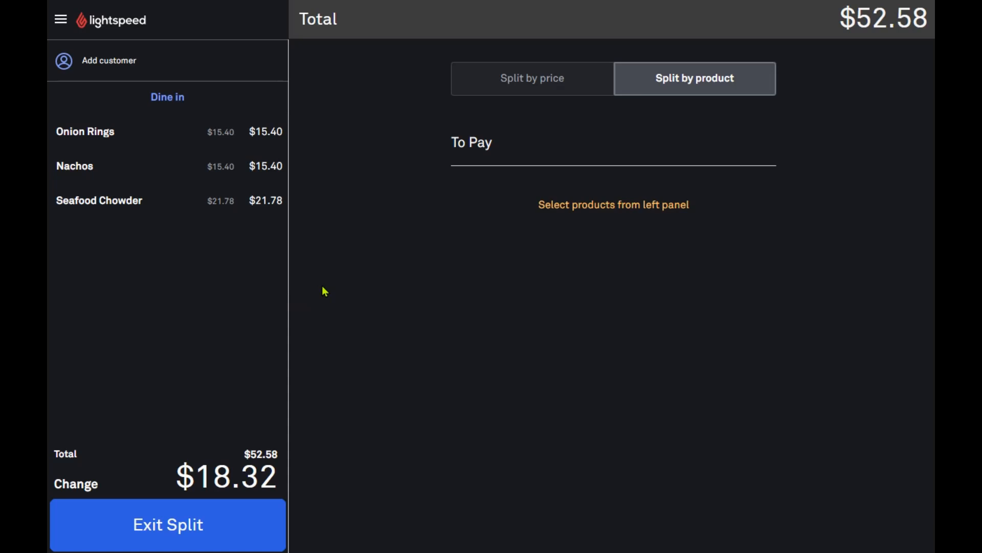
pyautogui.click(164, 542)
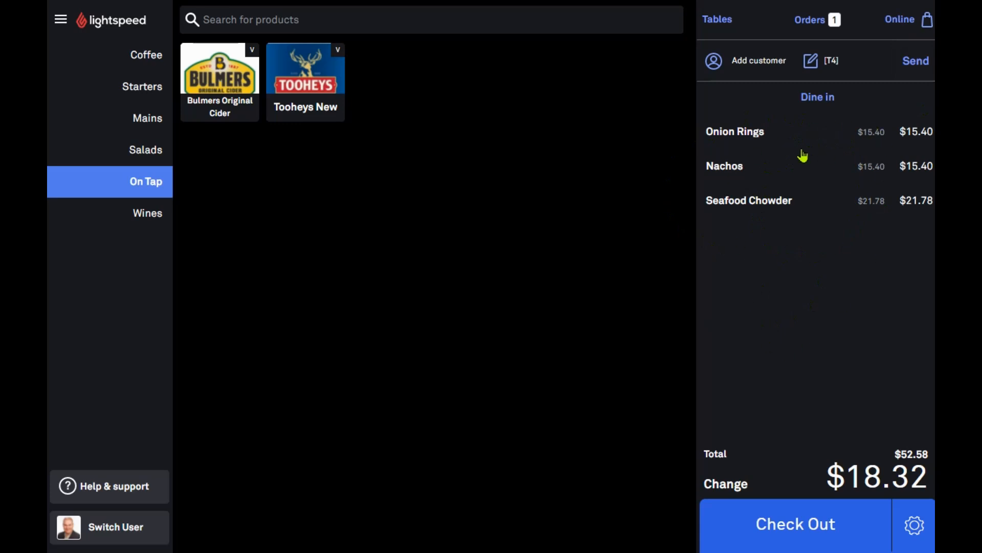
# Send the order, reopen T4, and split its bill by product
pyautogui.click(921, 64)
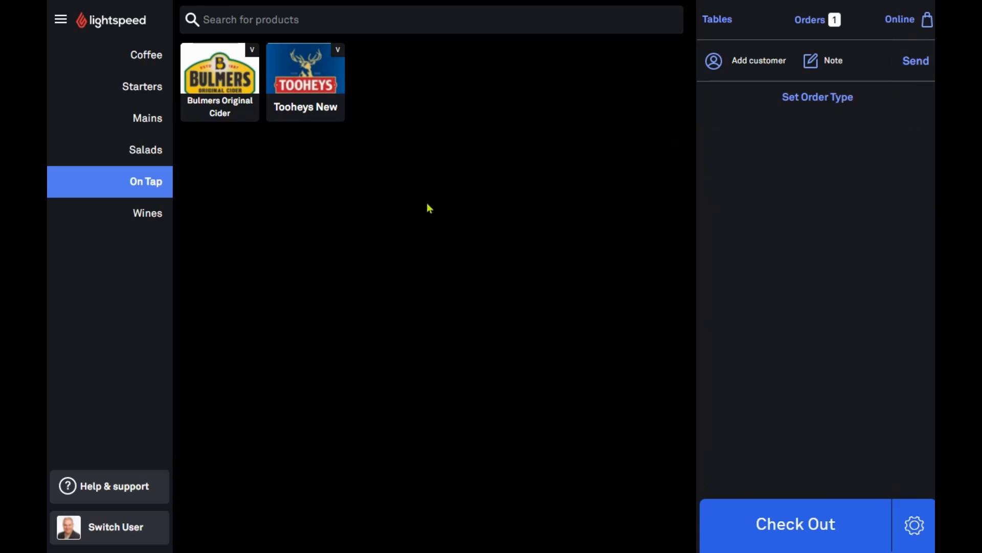
pyautogui.click(818, 22)
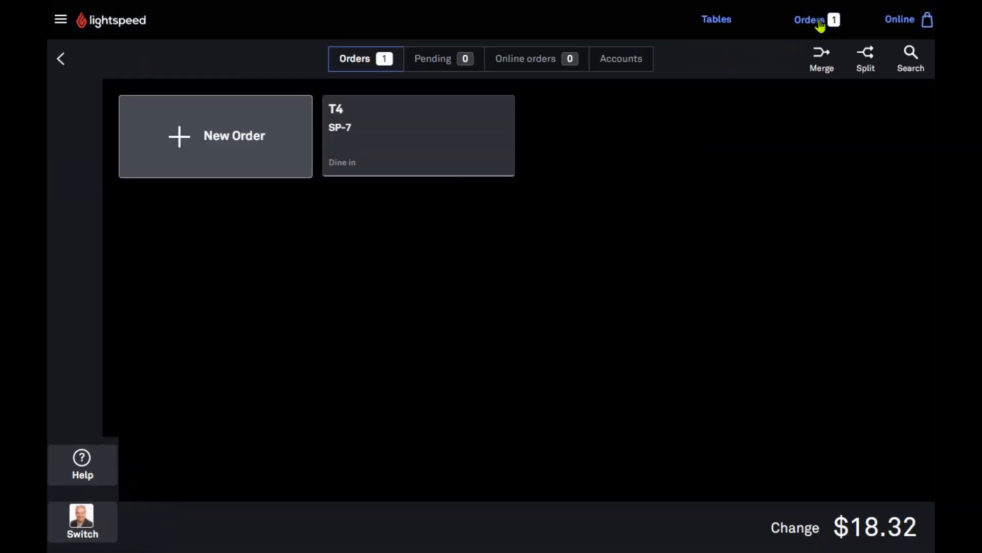
pyautogui.click(382, 152)
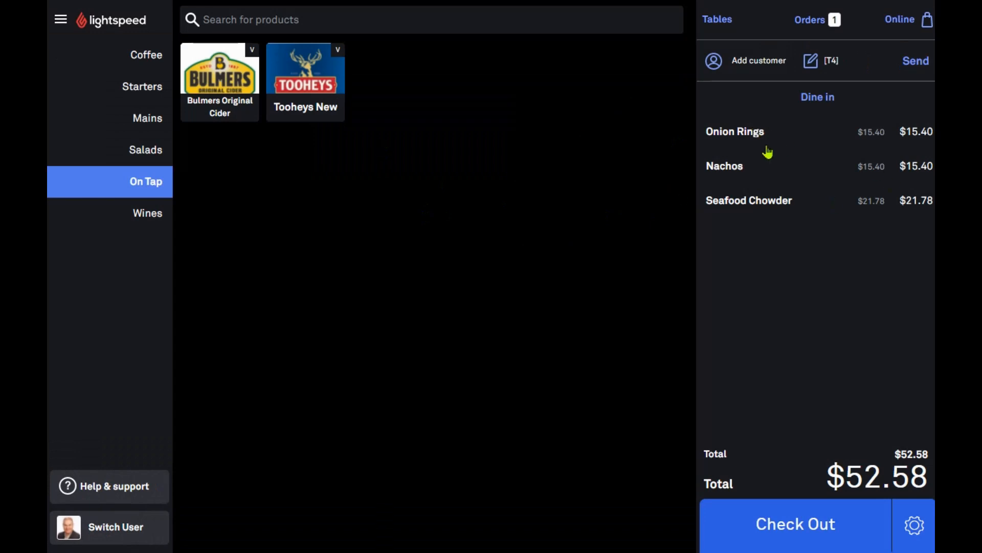
pyautogui.click(775, 530)
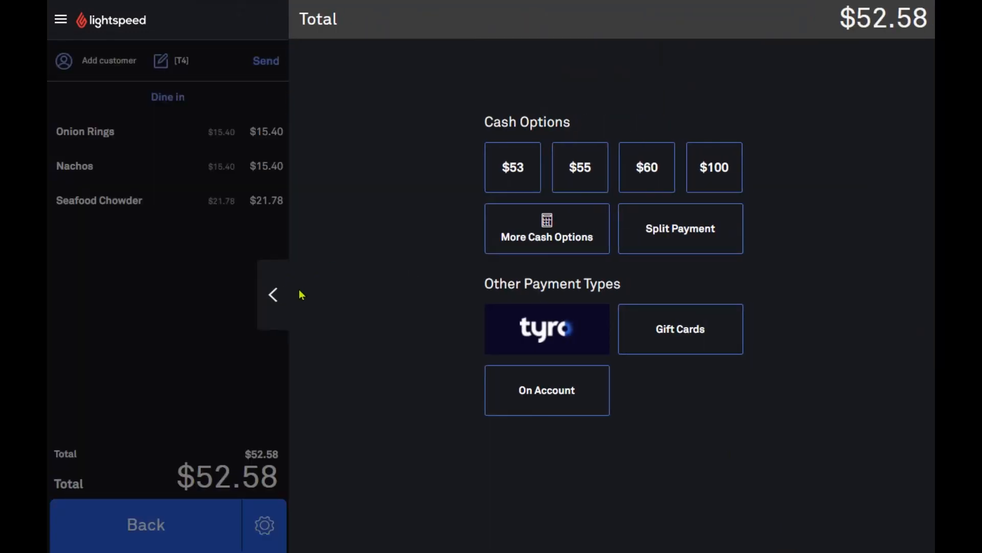
pyautogui.click(682, 239)
pyautogui.click(698, 77)
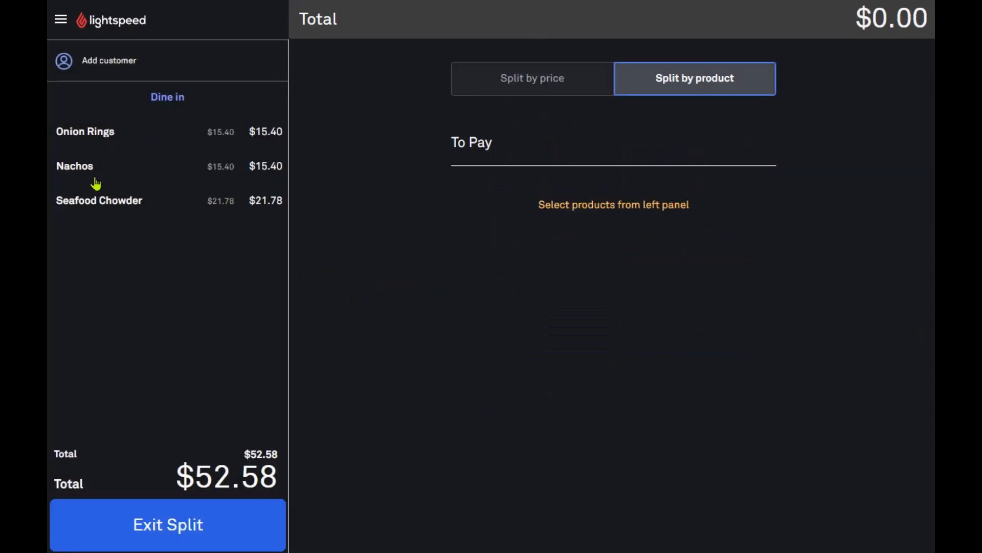
# Pay Seafood Chowder and Nachos with $50 cash for $12.82 change, then exit split
pyautogui.click(83, 202)
pyautogui.click(87, 169)
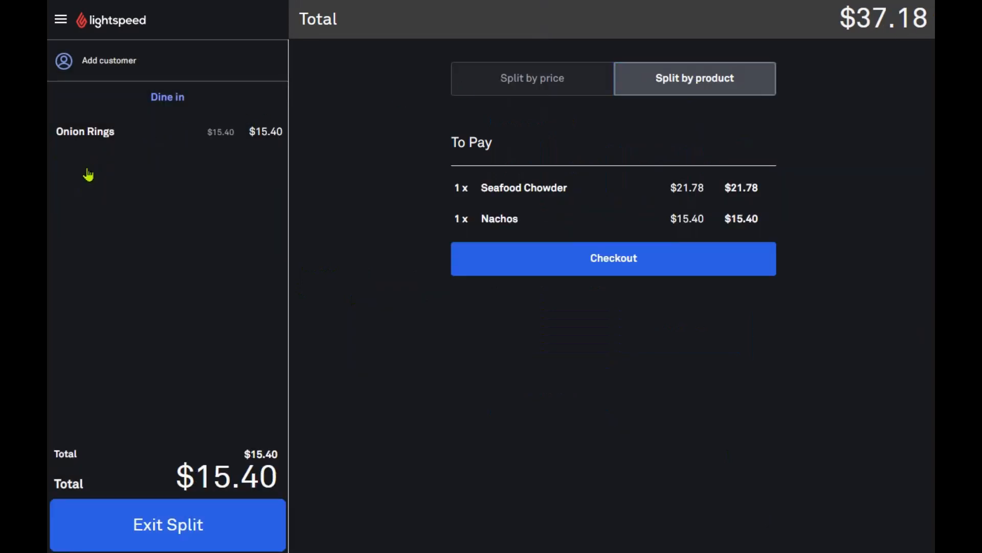
pyautogui.click(663, 268)
pyautogui.click(651, 189)
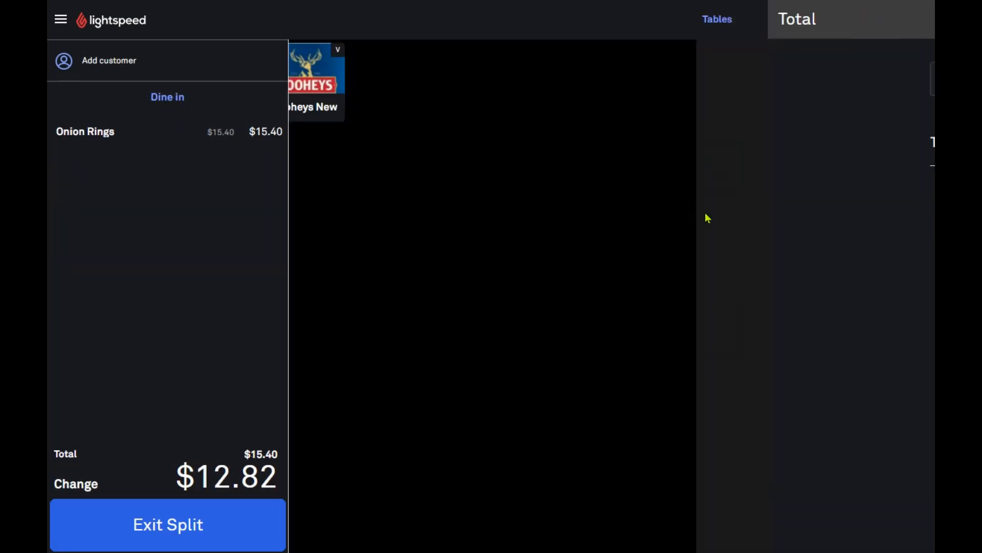
pyautogui.click(225, 518)
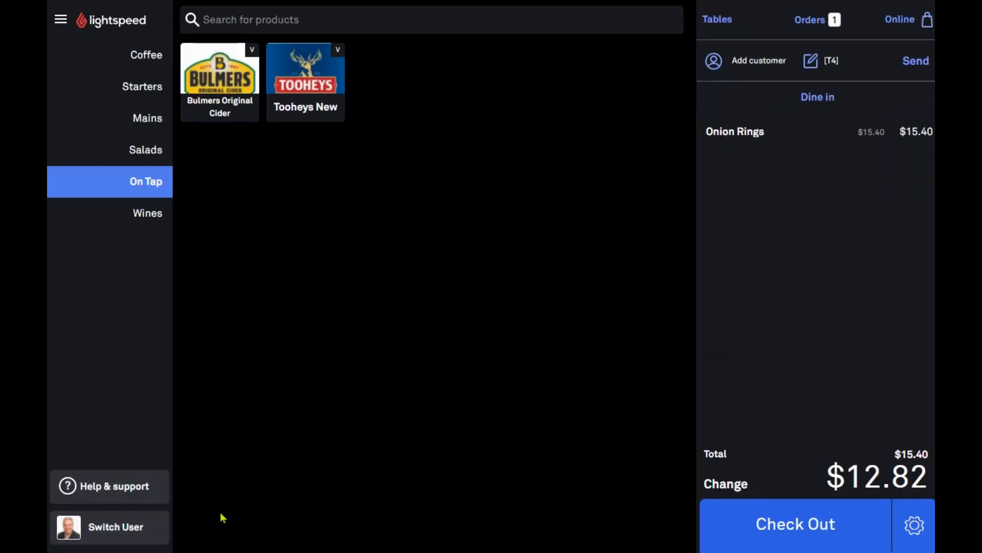
# Send the order and reopen T4, now holding only Onion Rings
pyautogui.click(917, 75)
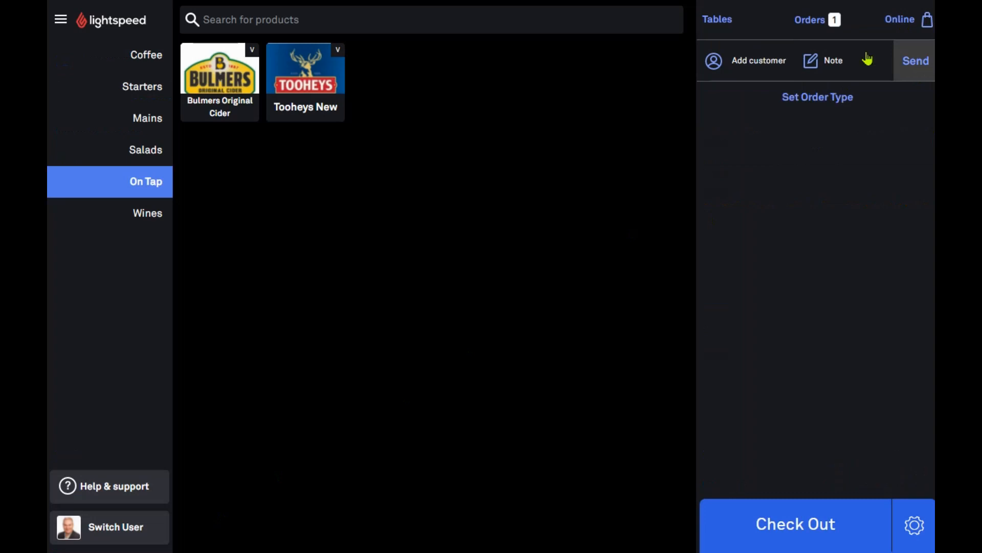
pyautogui.click(813, 22)
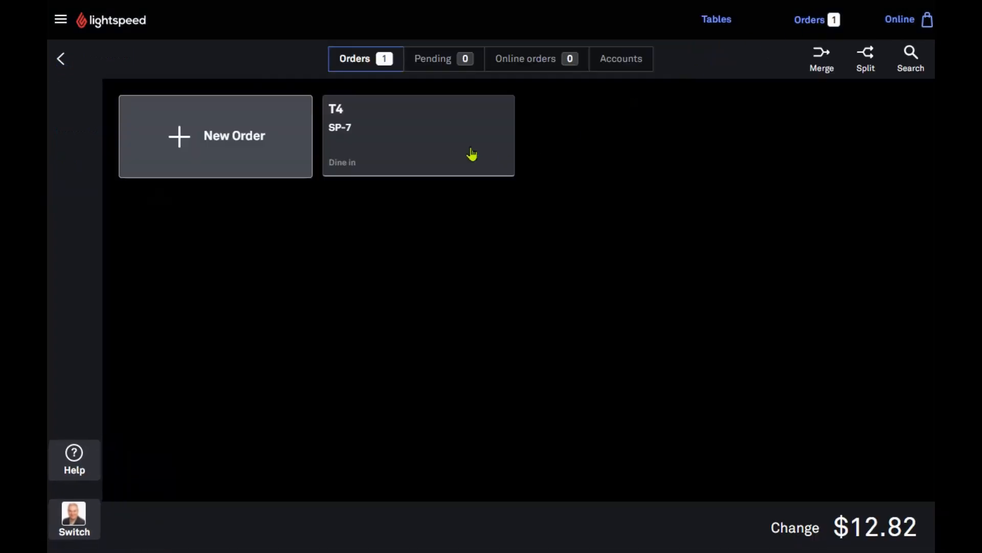
pyautogui.click(432, 127)
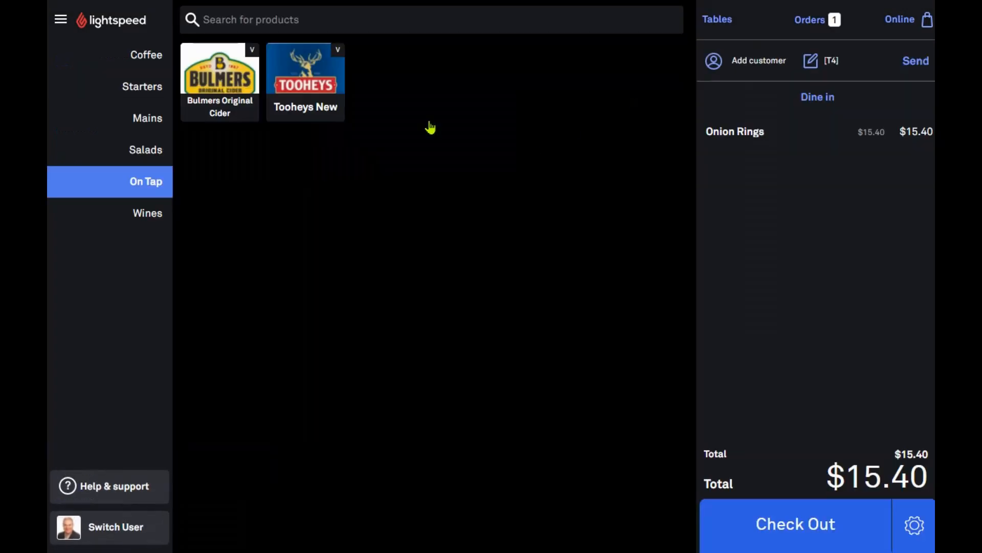
# Check T4's order options, then pay the $15.40 Onion Rings with $100 cash for $84.60 change
pyautogui.click(916, 527)
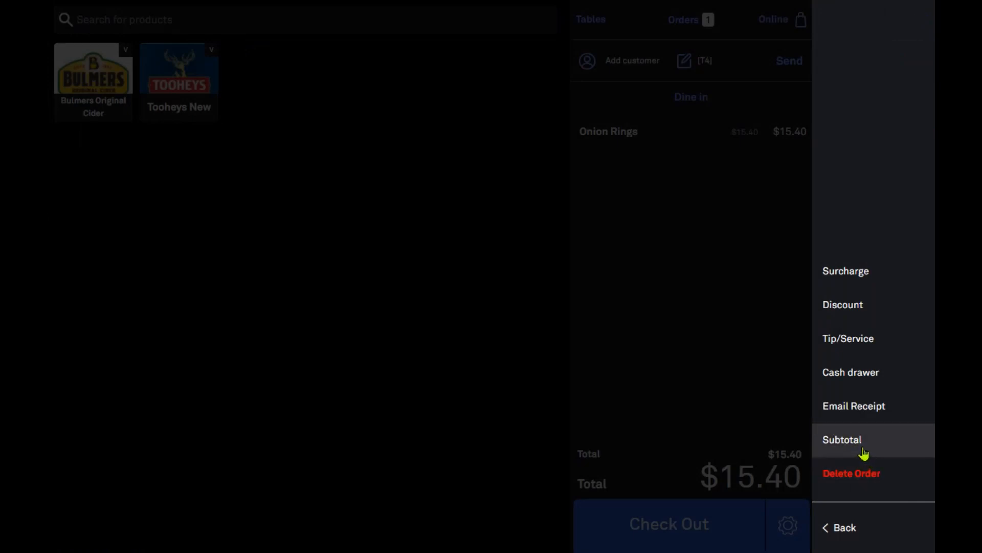
pyautogui.click(864, 535)
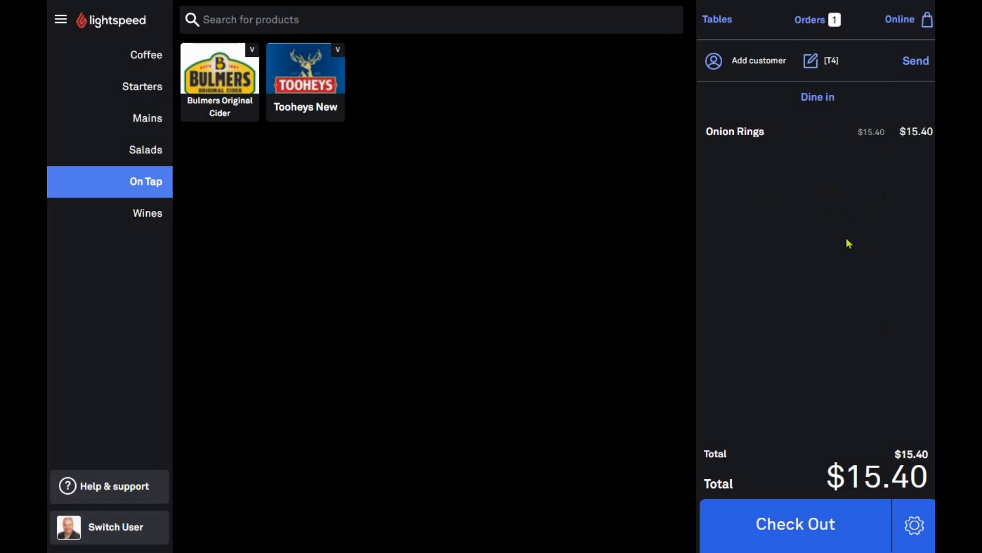
pyautogui.click(779, 535)
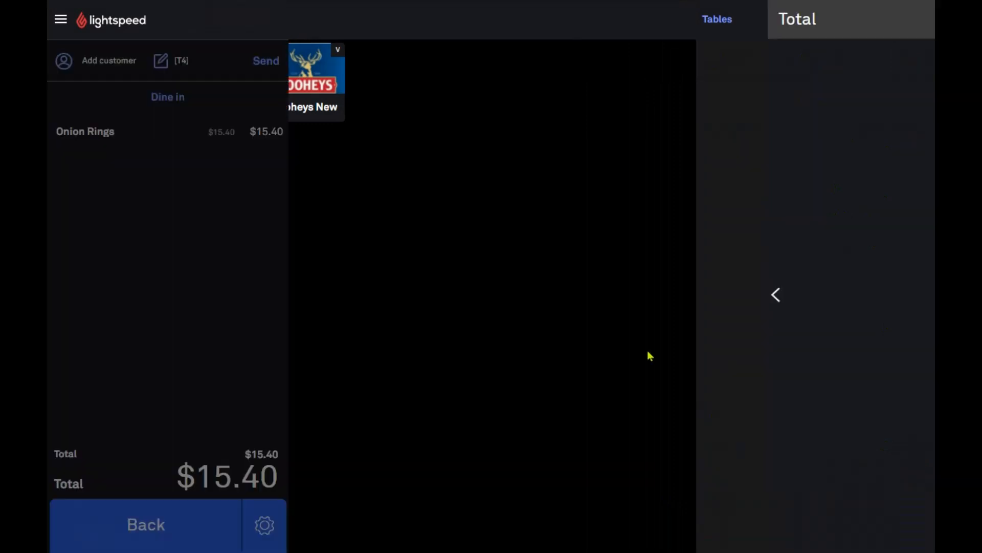
pyautogui.click(709, 180)
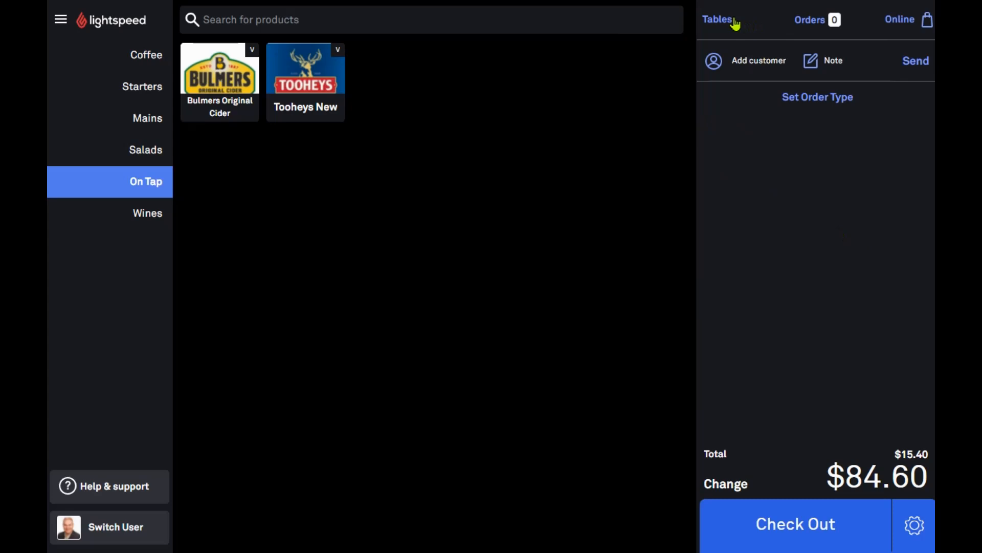
# Toggle All online orders off and on, close Online Ordering unchanged, and show the Coffee products
pyautogui.click(908, 22)
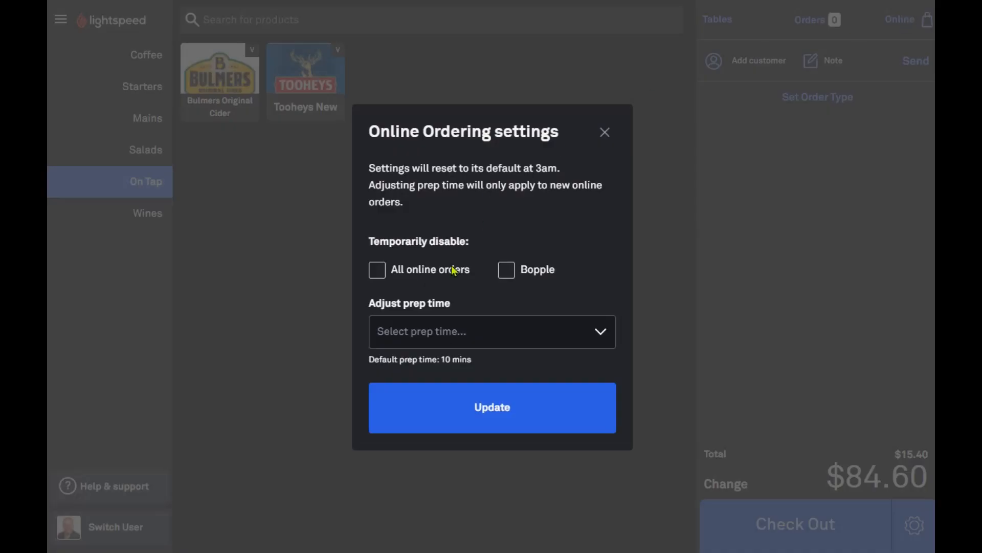
pyautogui.click(377, 271)
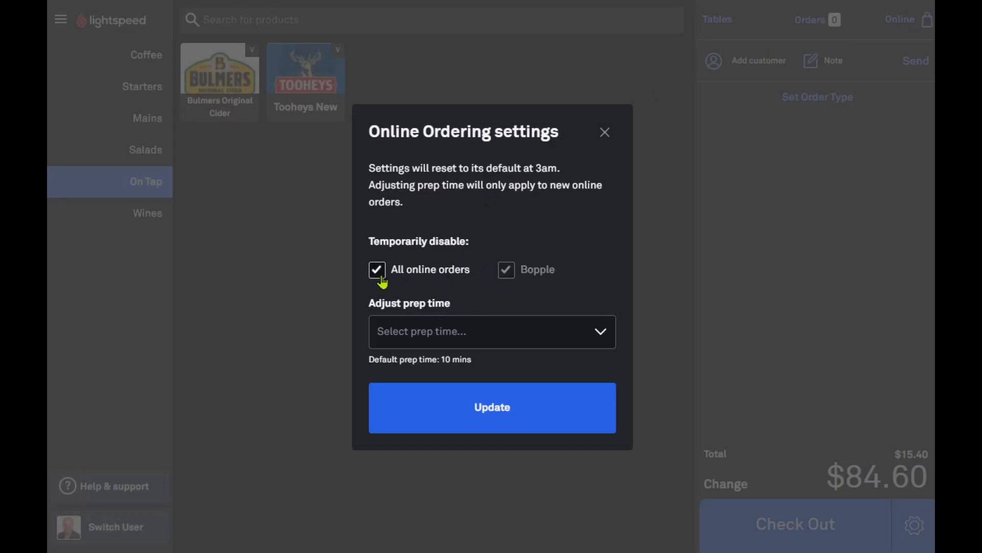
pyautogui.click(379, 275)
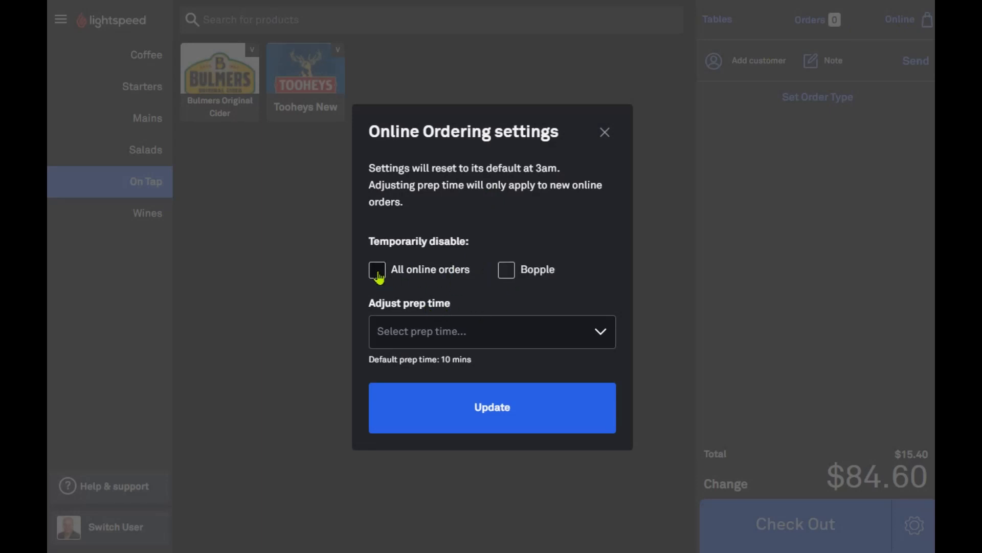
pyautogui.click(524, 333)
pyautogui.click(605, 132)
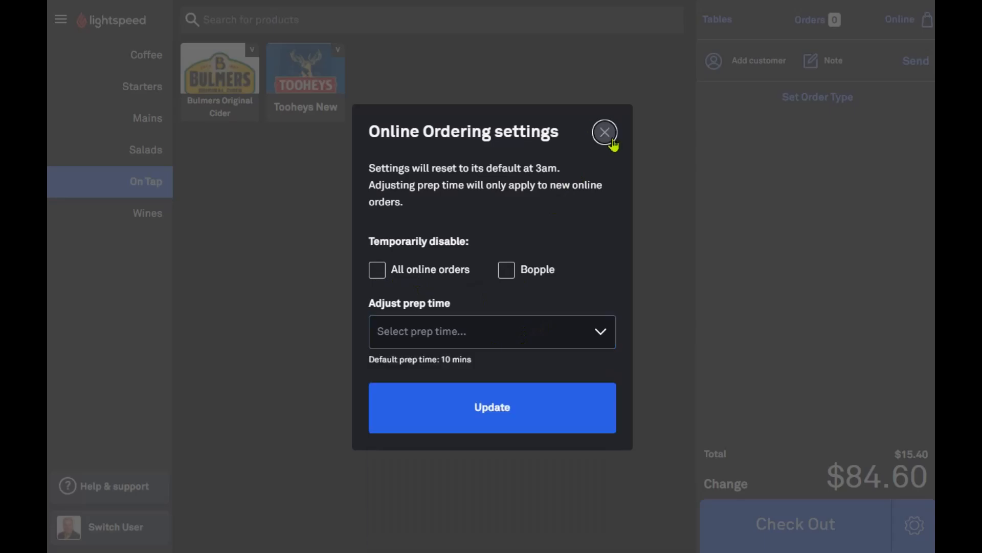
pyautogui.click(606, 132)
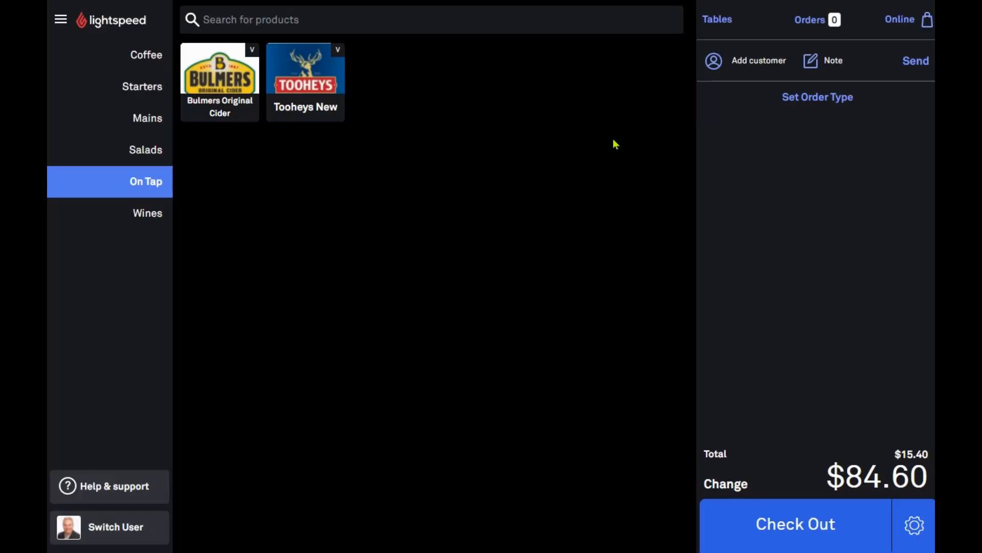
pyautogui.click(148, 56)
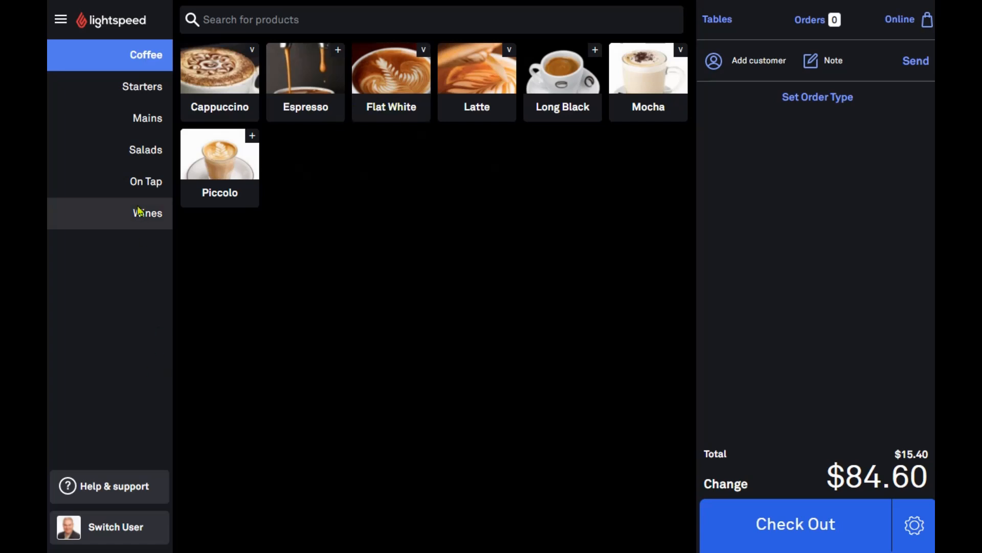
# Sync with the back office, then move the Piccolo tile and Wines category and save the layout
pyautogui.click(62, 25)
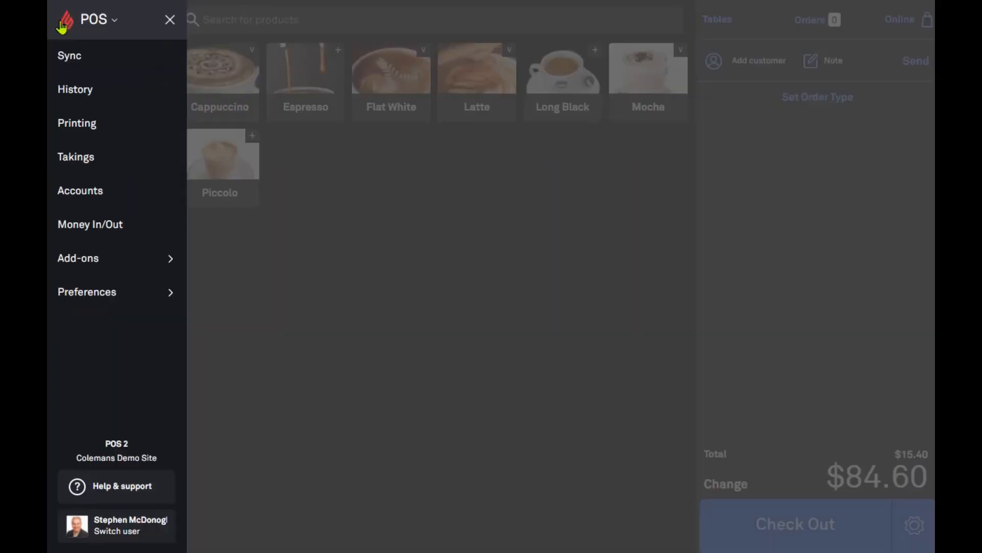
pyautogui.click(68, 60)
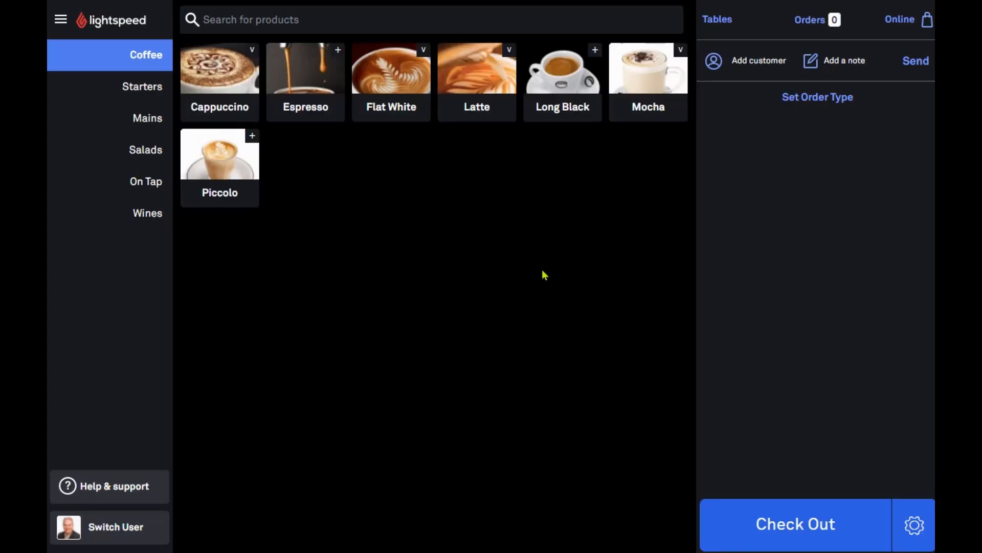
pyautogui.click(60, 22)
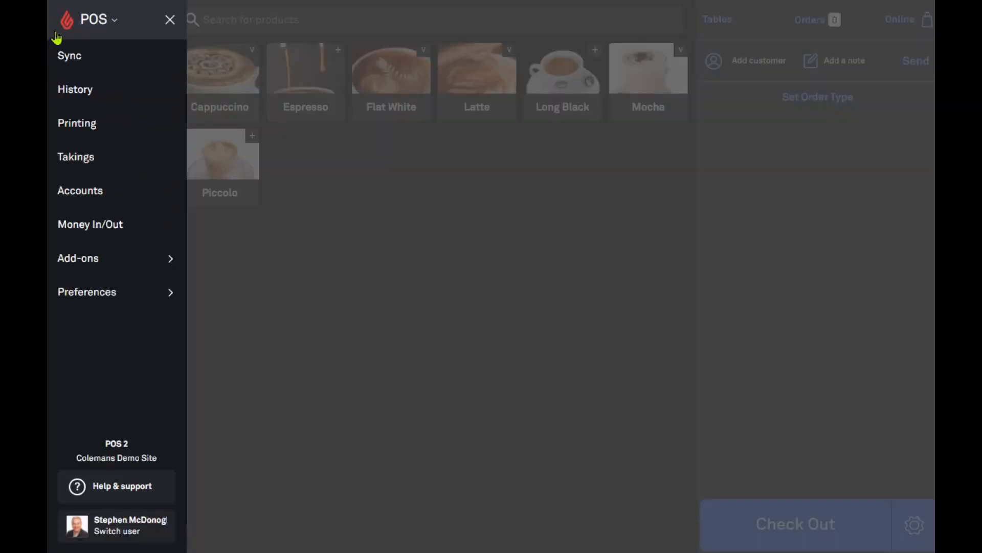
pyautogui.click(87, 305)
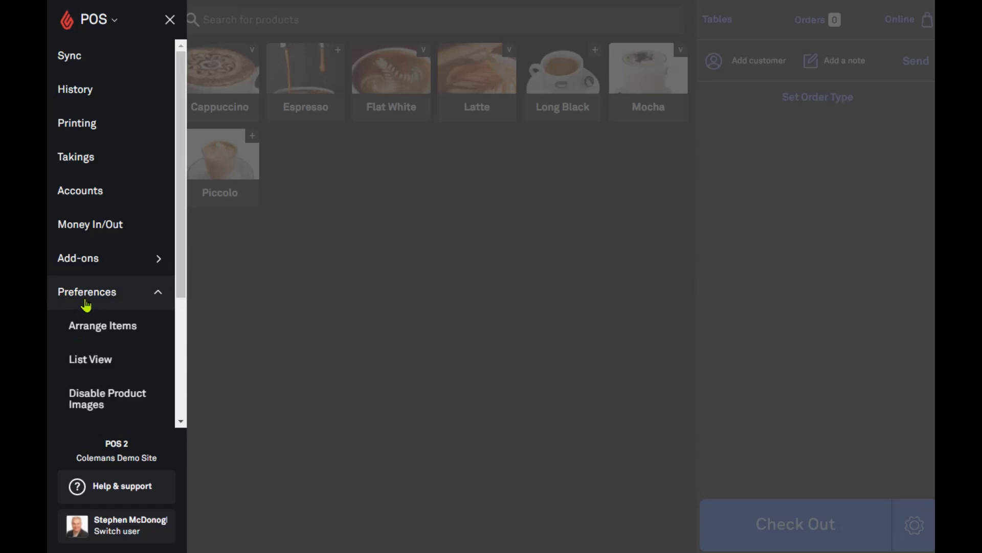
pyautogui.click(102, 327)
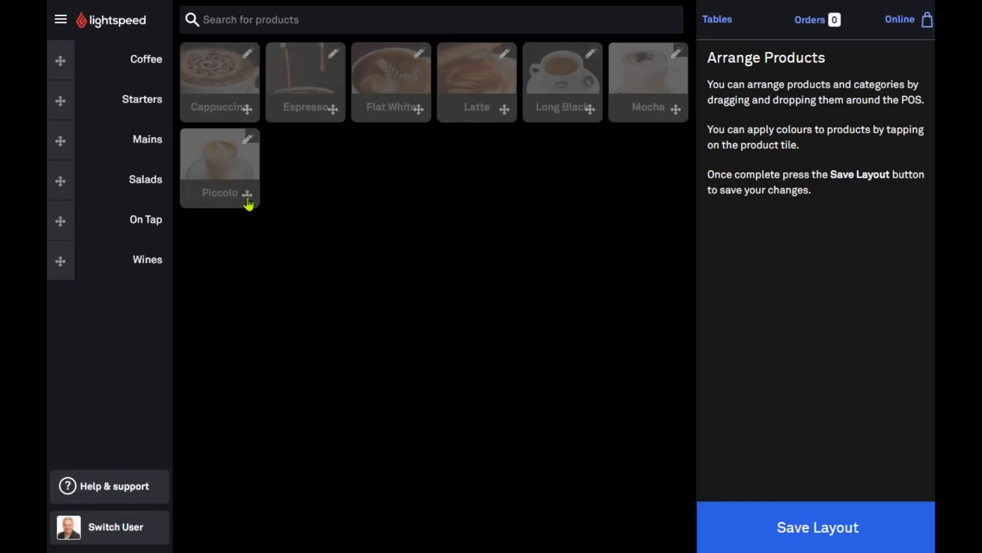
pyautogui.moveTo(248, 203)
pyautogui.mouseDown()
pyautogui.moveTo(356, 161)
pyautogui.moveTo(535, 120)
pyautogui.moveTo(373, 117)
pyautogui.moveTo(239, 164)
pyautogui.moveTo(247, 207)
pyautogui.mouseUp()
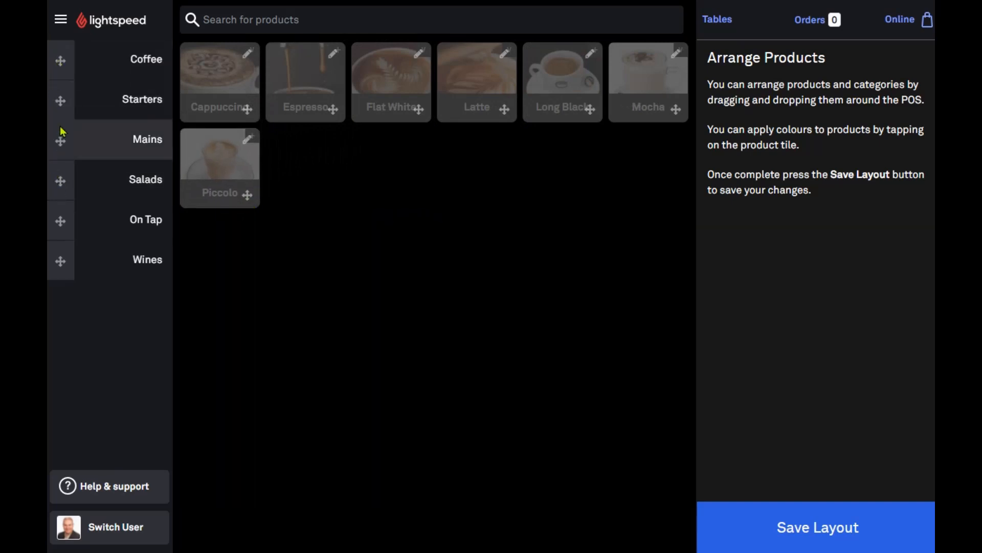
pyautogui.moveTo(60, 250); pyautogui.dragTo(63, 276)
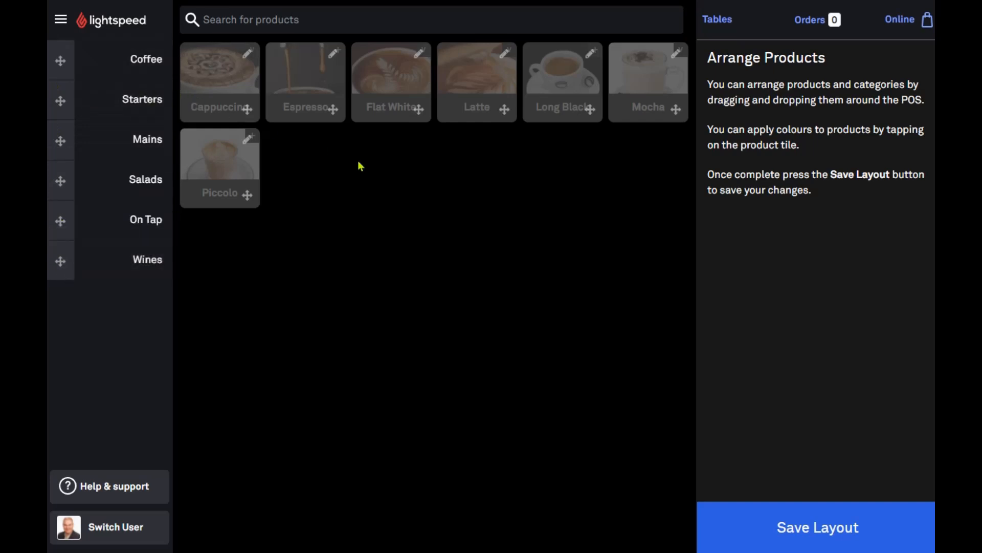
pyautogui.click(901, 534)
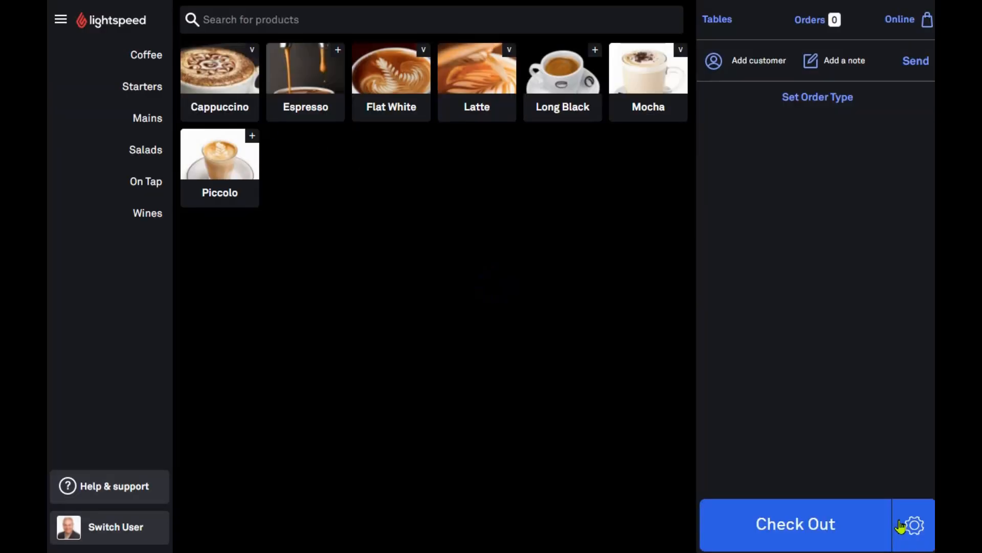
pyautogui.click(162, 128)
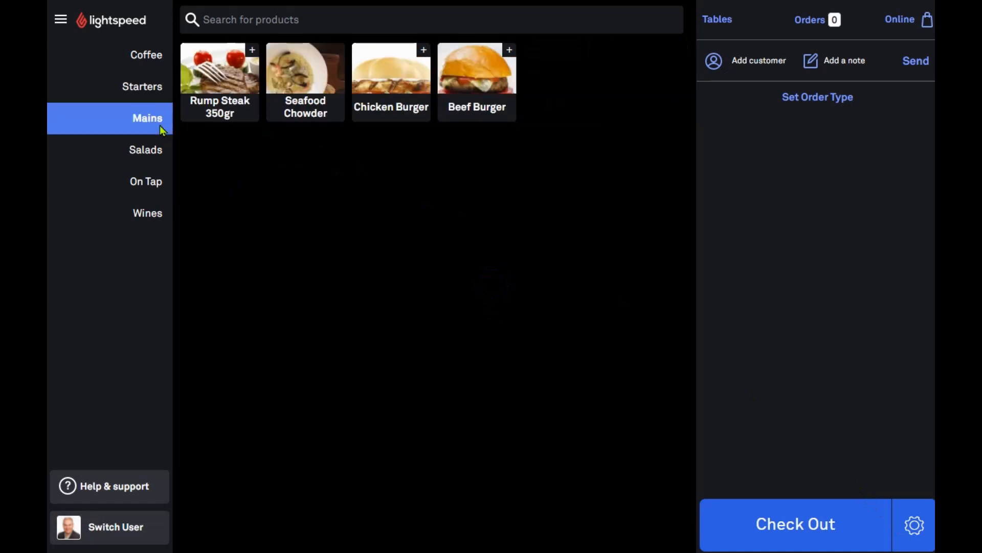
pyautogui.click(62, 22)
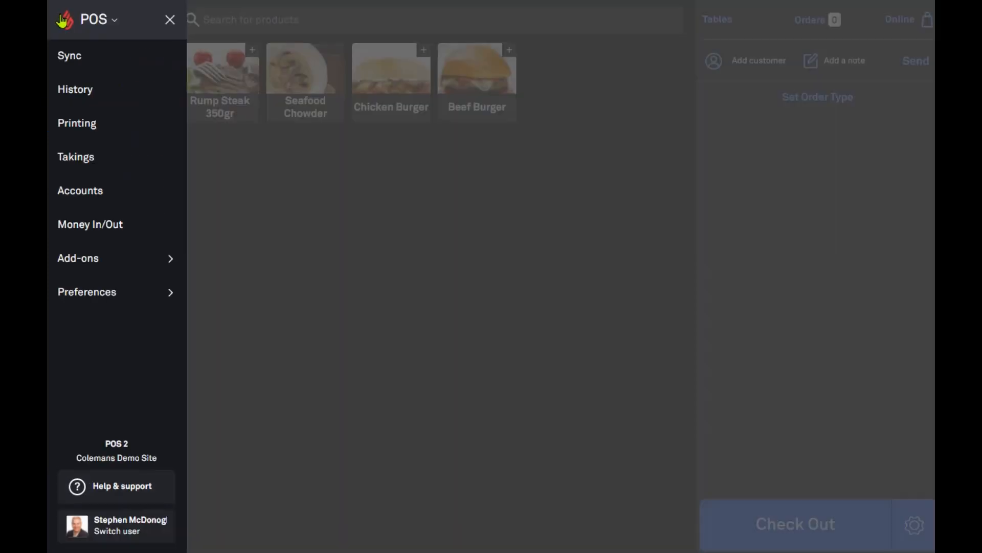
pyautogui.click(115, 304)
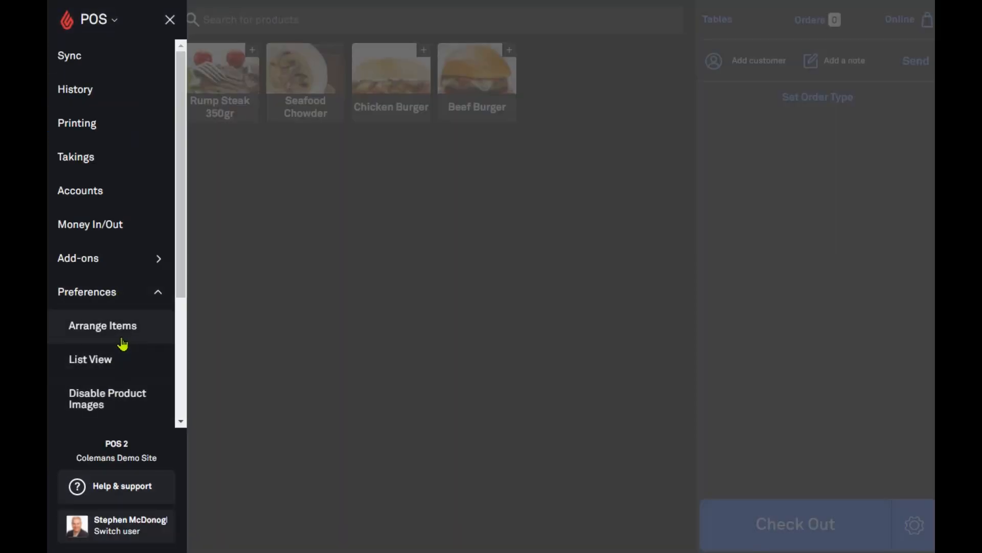
pyautogui.click(122, 336)
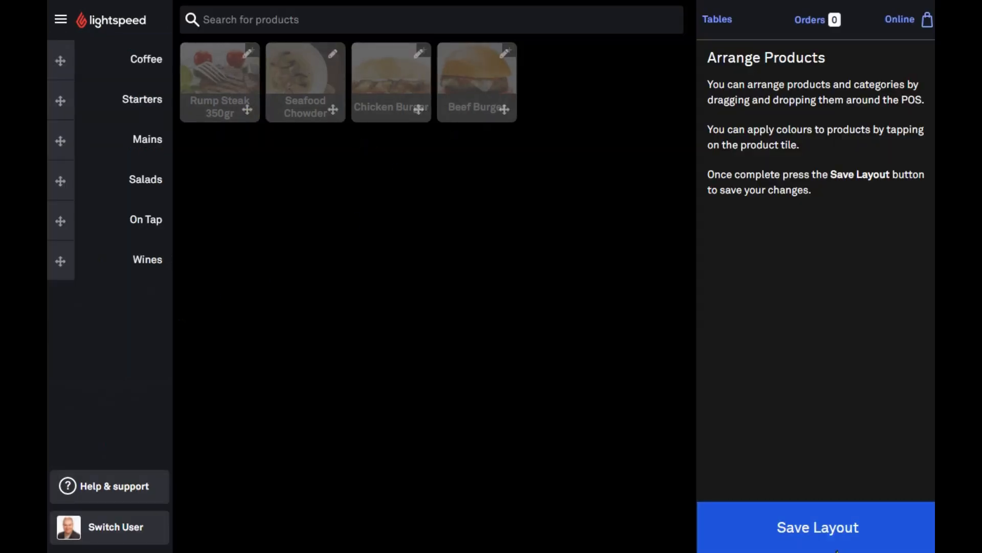
pyautogui.click(832, 541)
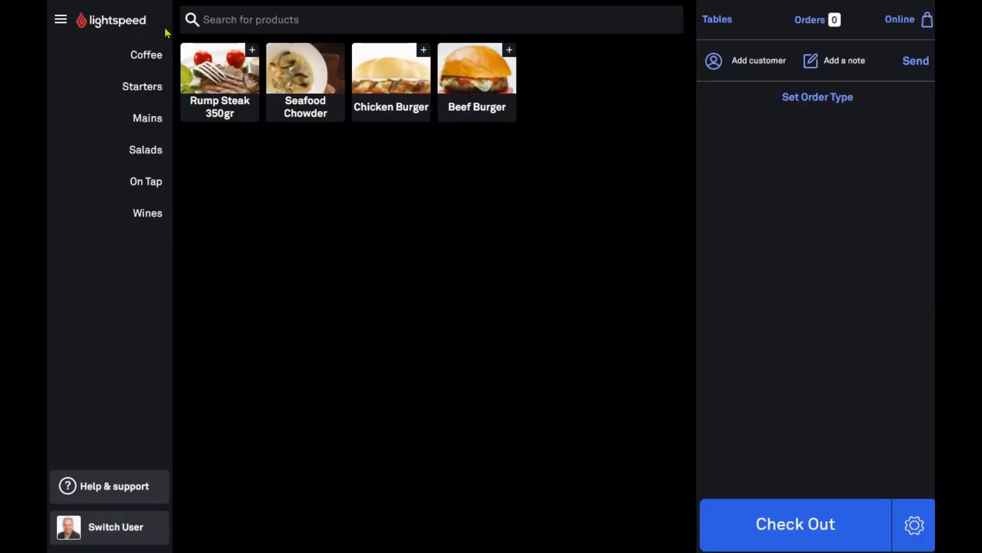
pyautogui.click(60, 19)
pyautogui.click(148, 296)
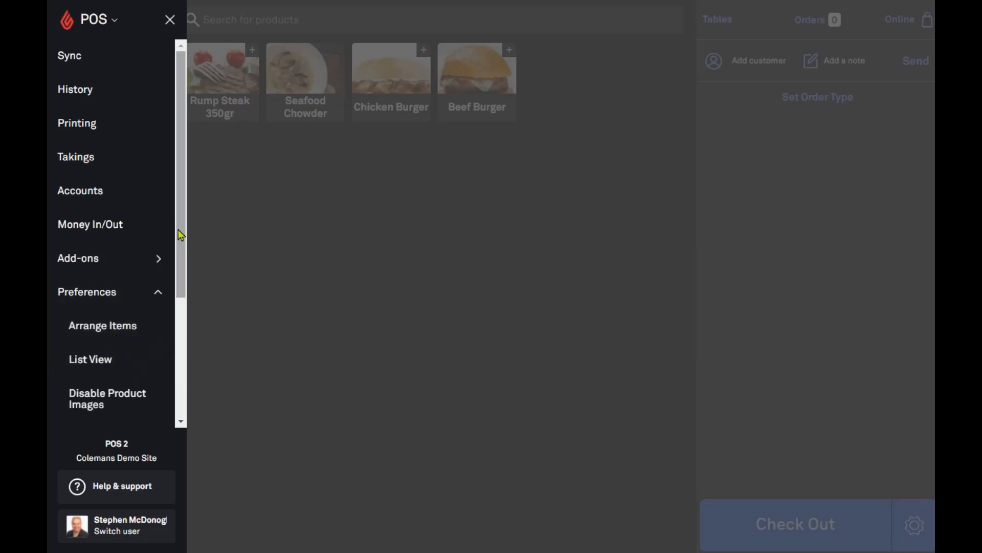
pyautogui.moveTo(187, 167); pyautogui.dragTo(161, 301)
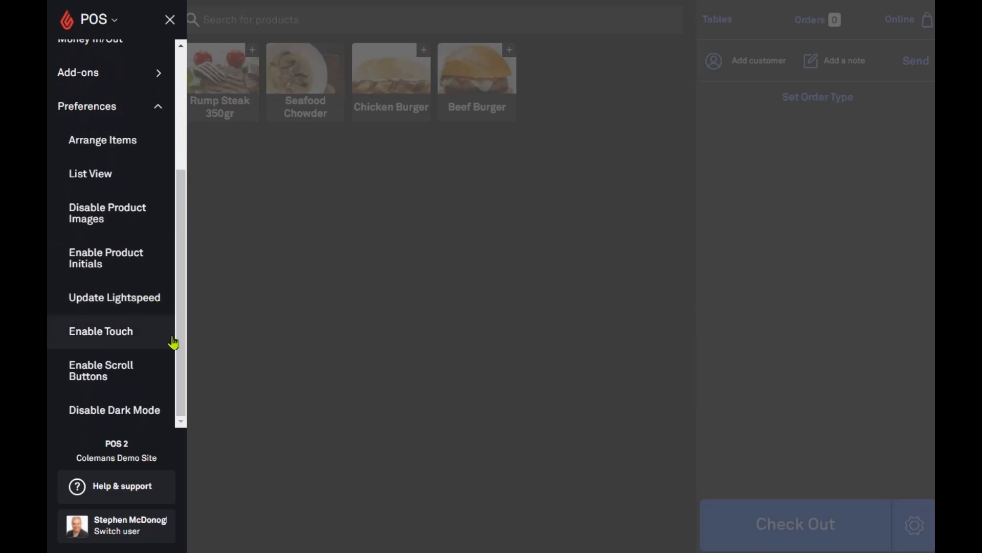
pyautogui.click(134, 421)
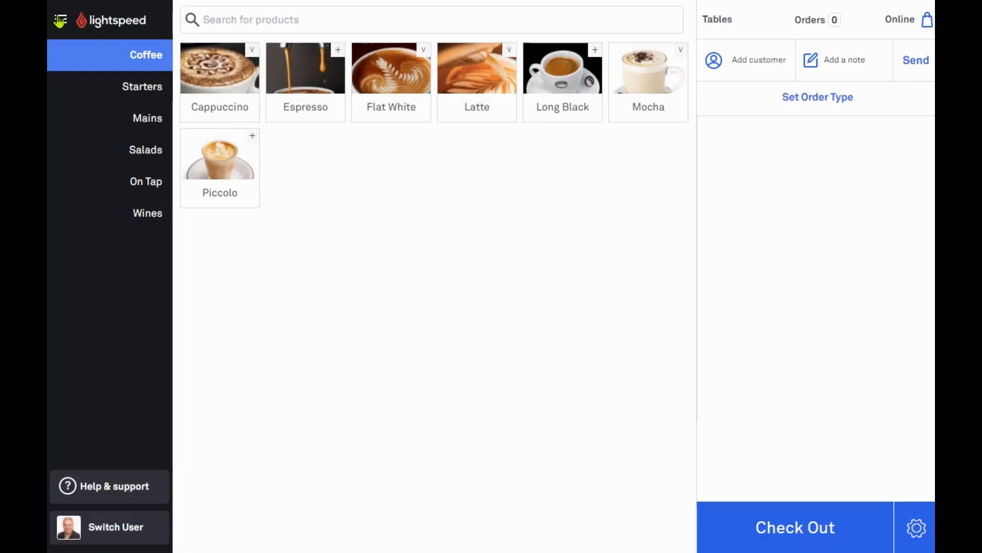
pyautogui.click(60, 20)
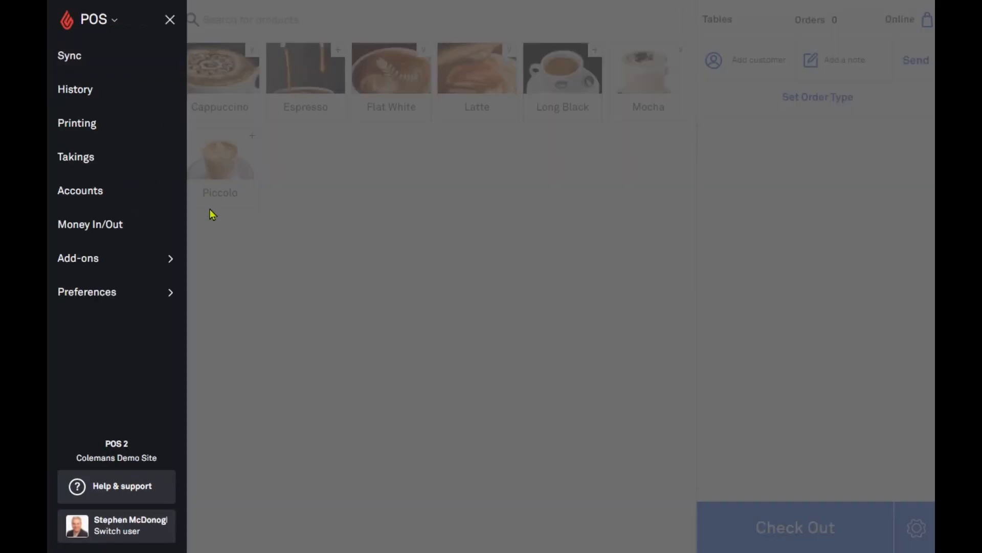
pyautogui.click(118, 291)
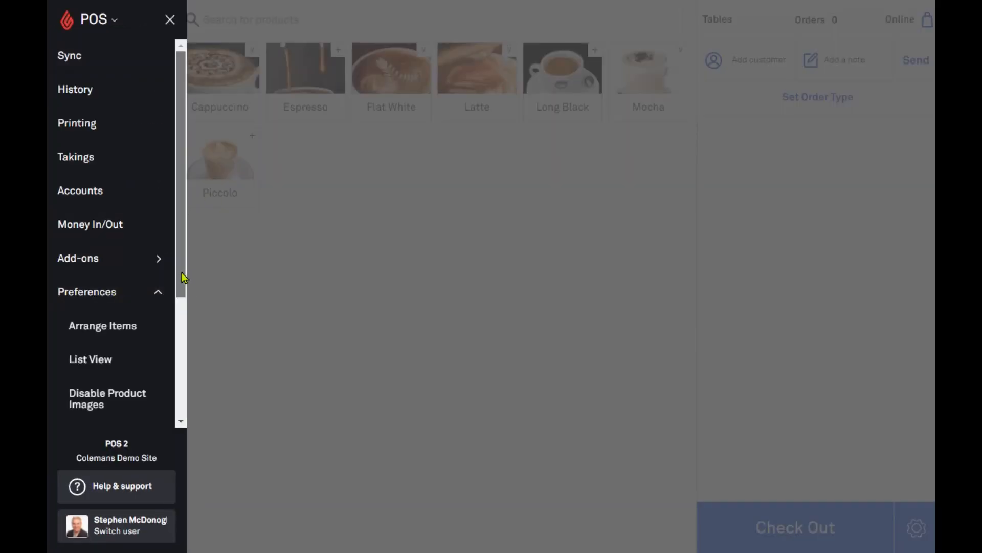
pyautogui.moveTo(183, 278); pyautogui.dragTo(164, 406)
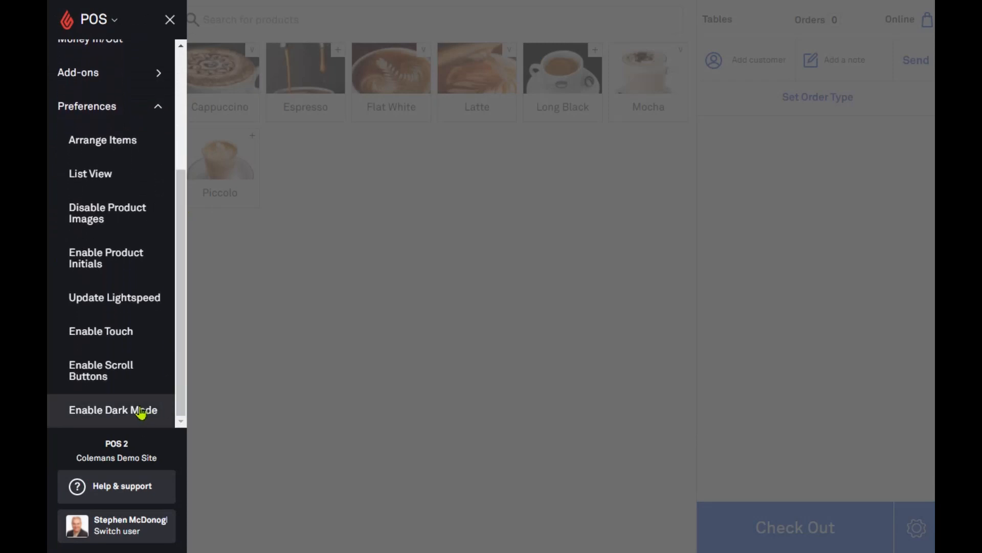
pyautogui.click(141, 413)
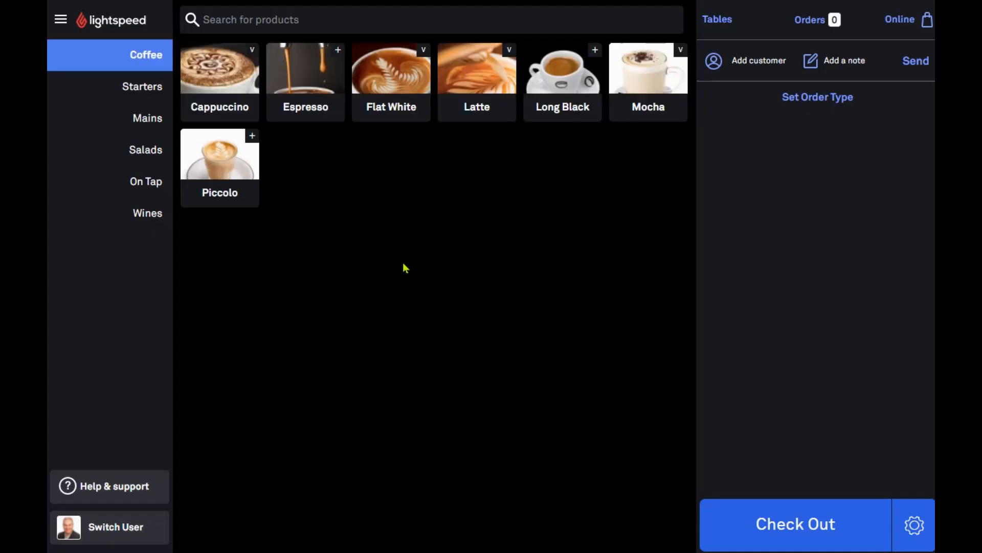
# Create a dine-in Nachos order with the item note 'dfgdfgdf'
pyautogui.click(148, 88)
pyautogui.click(311, 84)
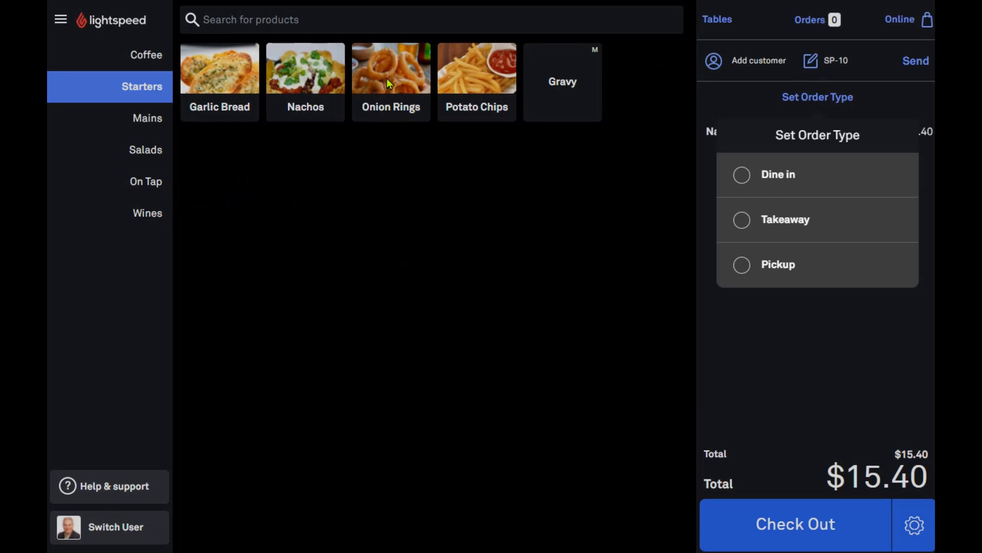
pyautogui.click(751, 180)
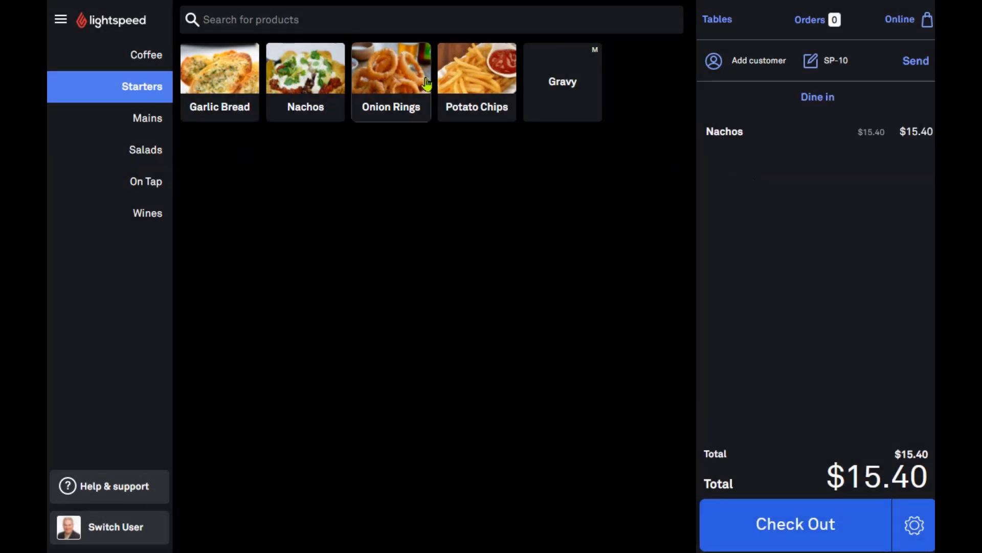
pyautogui.click(742, 138)
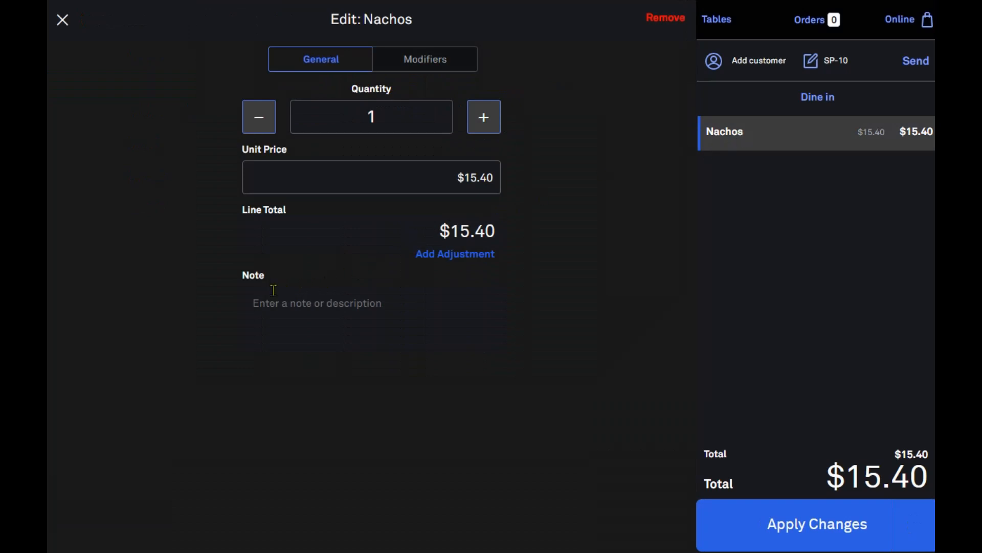
pyautogui.write('dfgdfgdffd')
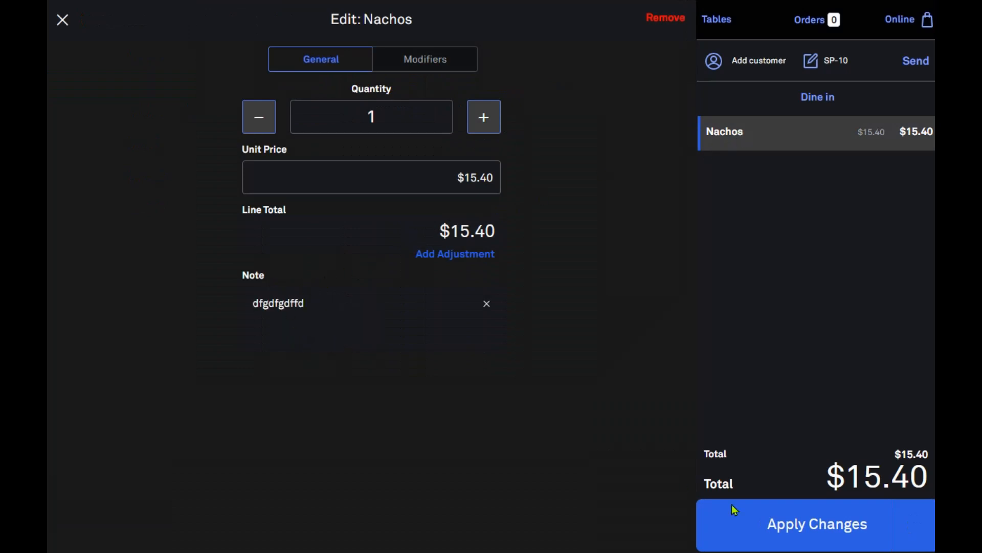
pyautogui.click(851, 538)
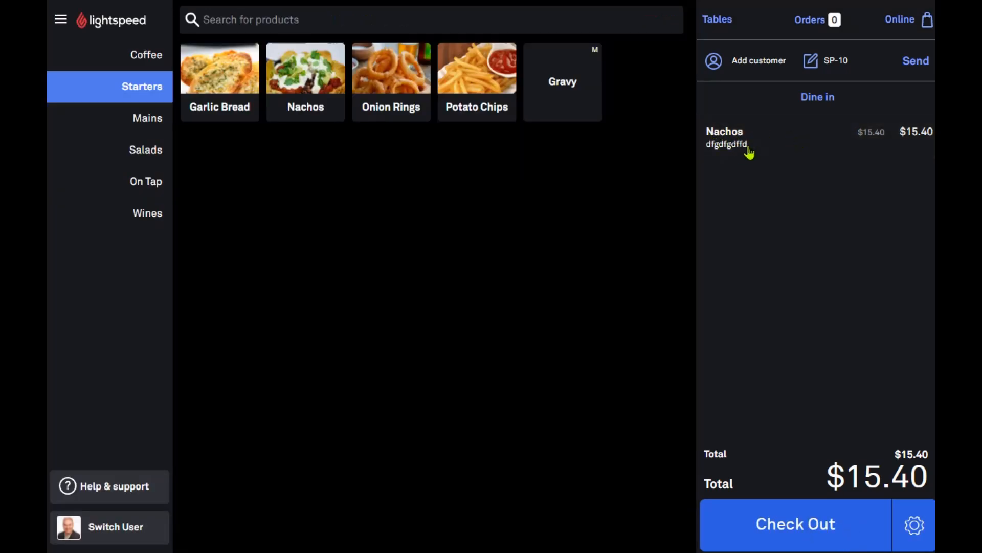
# Delete the whole order and open the main navigation menu
pyautogui.click(914, 524)
pyautogui.click(848, 474)
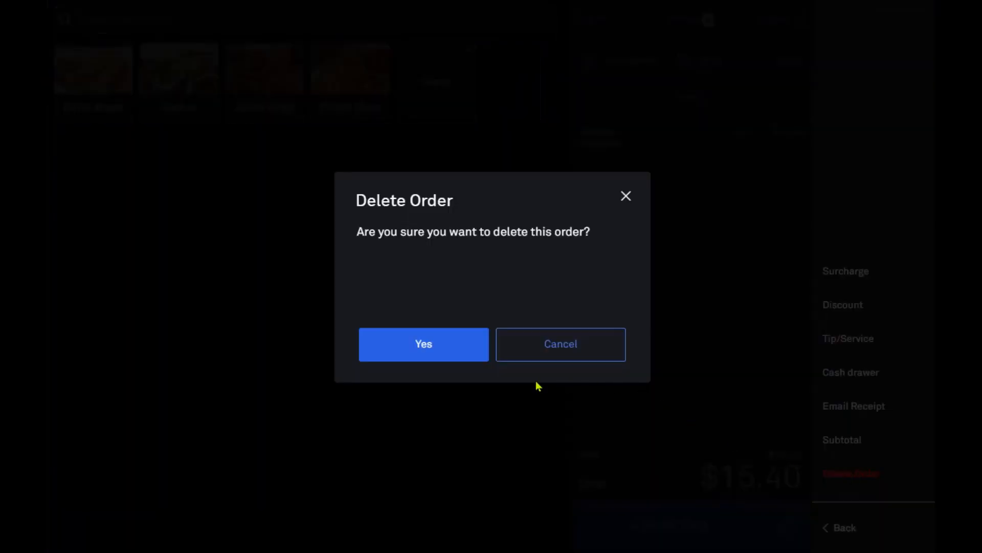
pyautogui.click(424, 344)
pyautogui.click(60, 21)
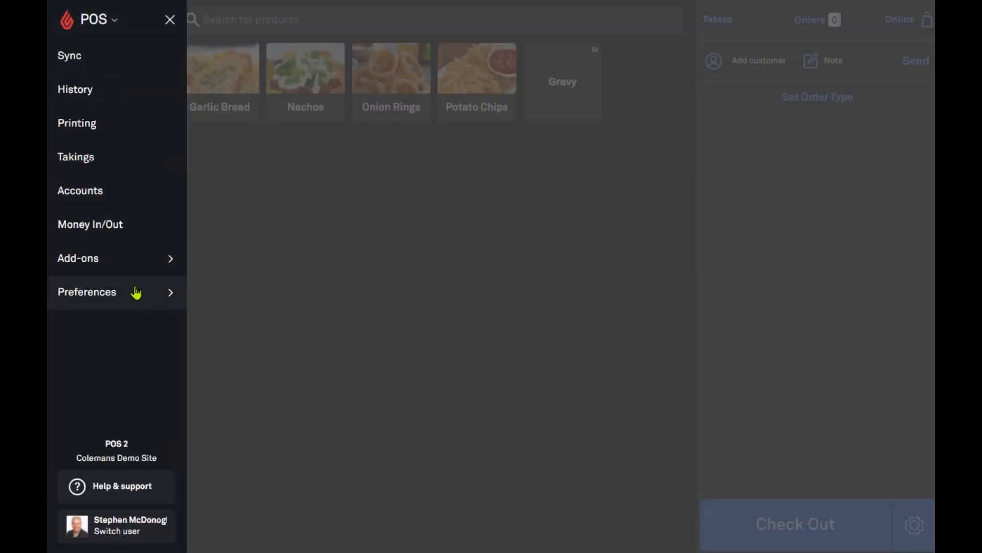
# In sales history, open table T4's $15.40 sale and reprint its receipt
pyautogui.click(112, 95)
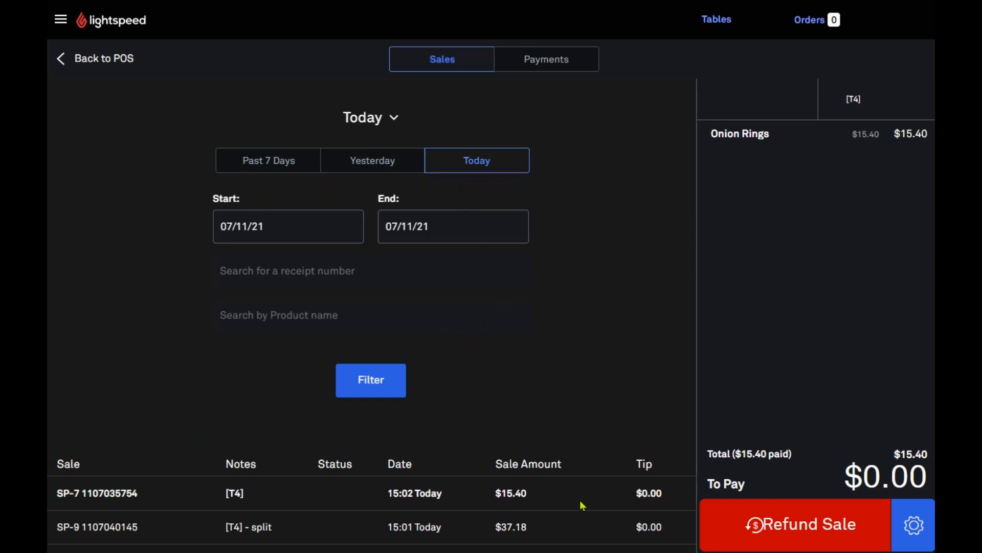
pyautogui.scroll(-2, 582, 505)
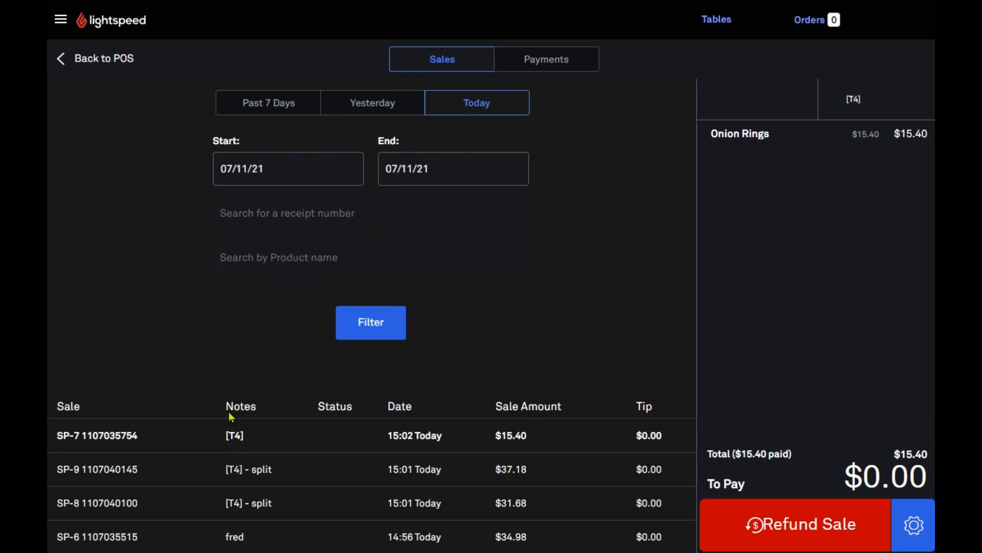
pyautogui.click(408, 439)
pyautogui.click(915, 528)
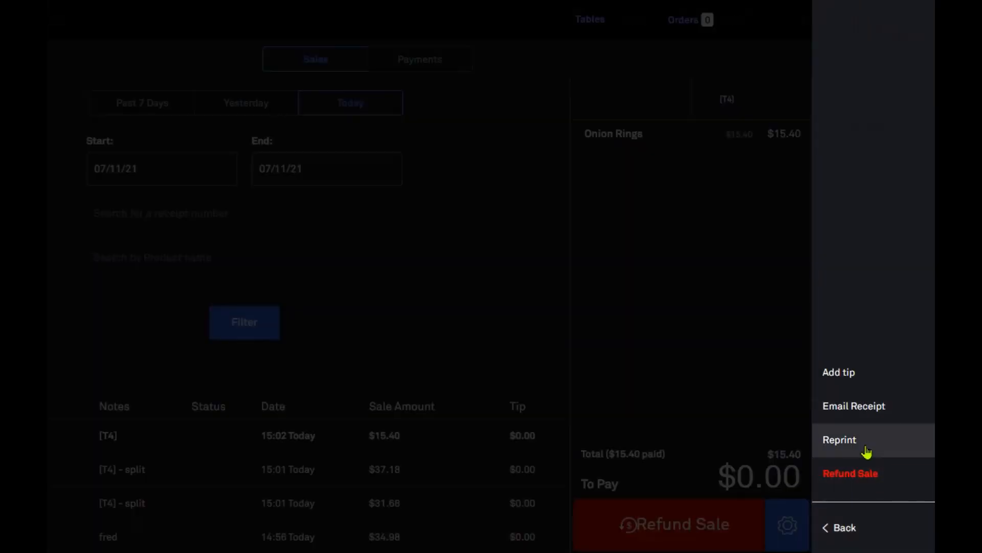
pyautogui.click(664, 339)
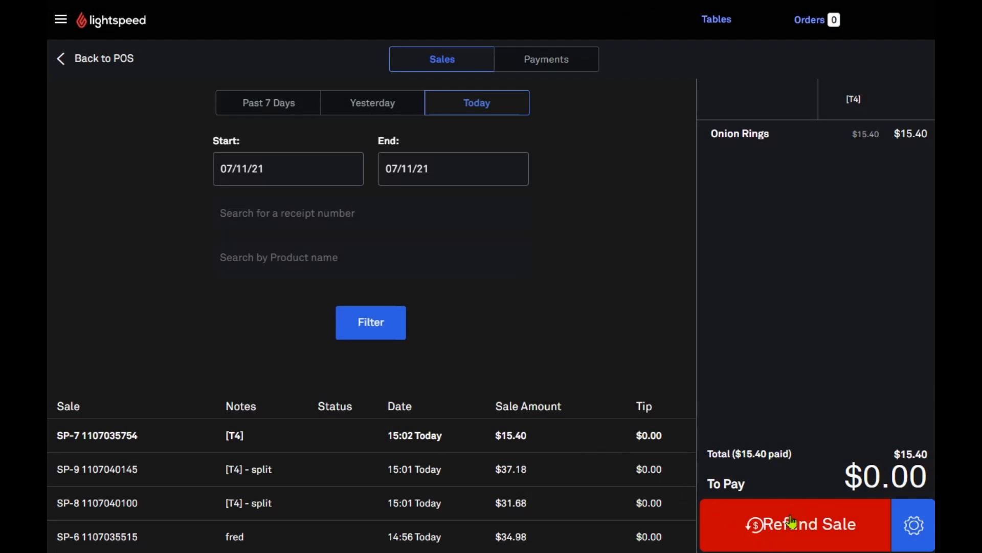
# Refund the full $15.40 T4 sale to cash
pyautogui.click(792, 525)
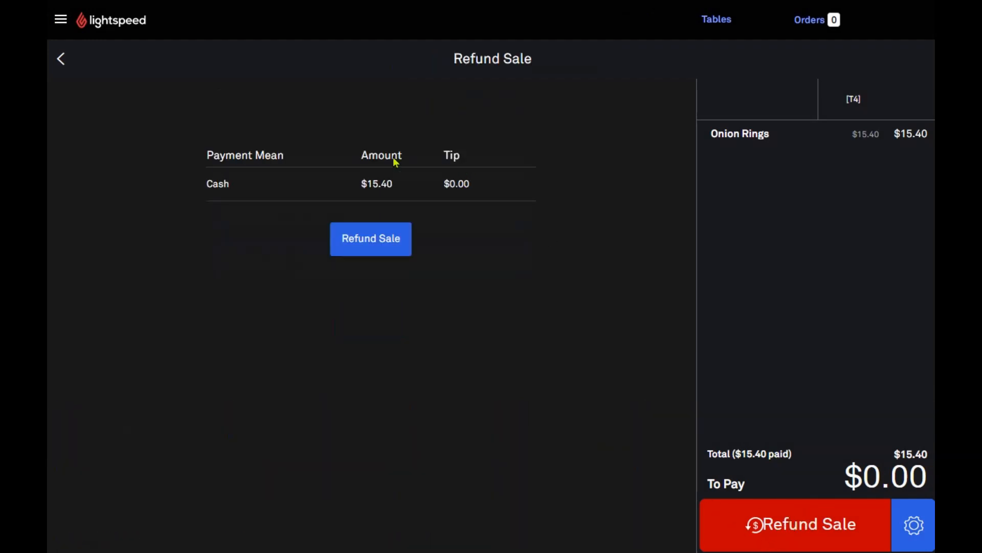
pyautogui.click(384, 236)
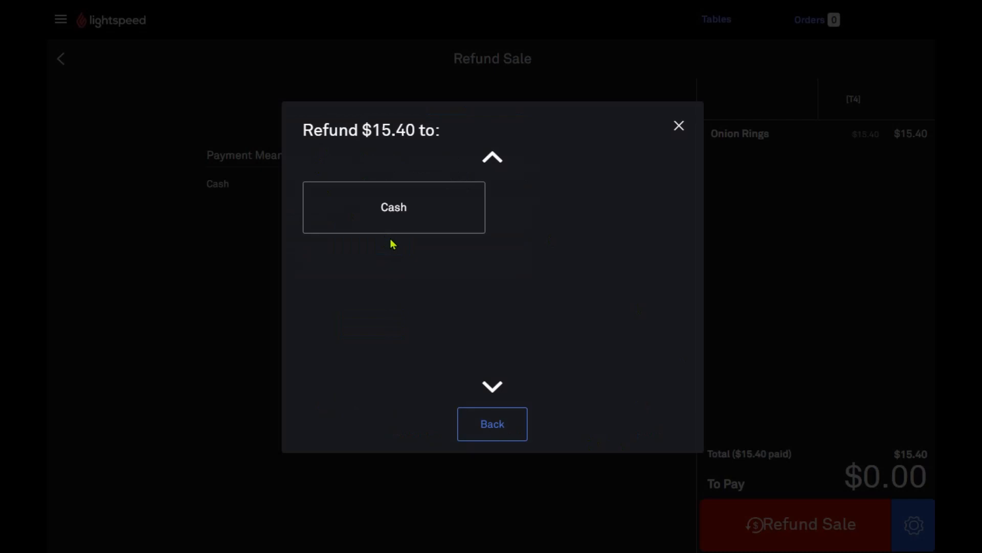
pyautogui.click(373, 214)
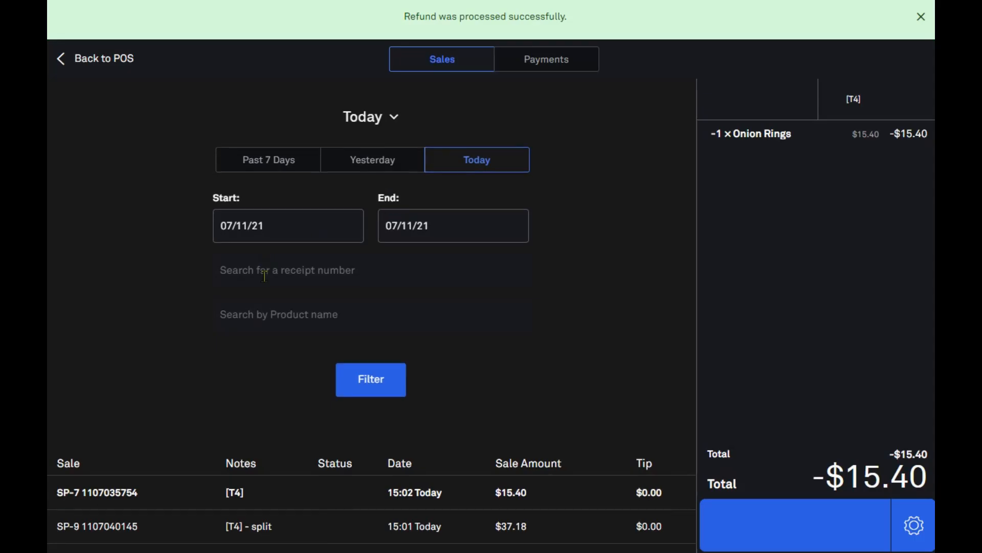
# Refund only the Garlic Bread ($9.68) from the $34.98 sale as cash
pyautogui.scroll(-1, 272, 327)
pyautogui.click(276, 545)
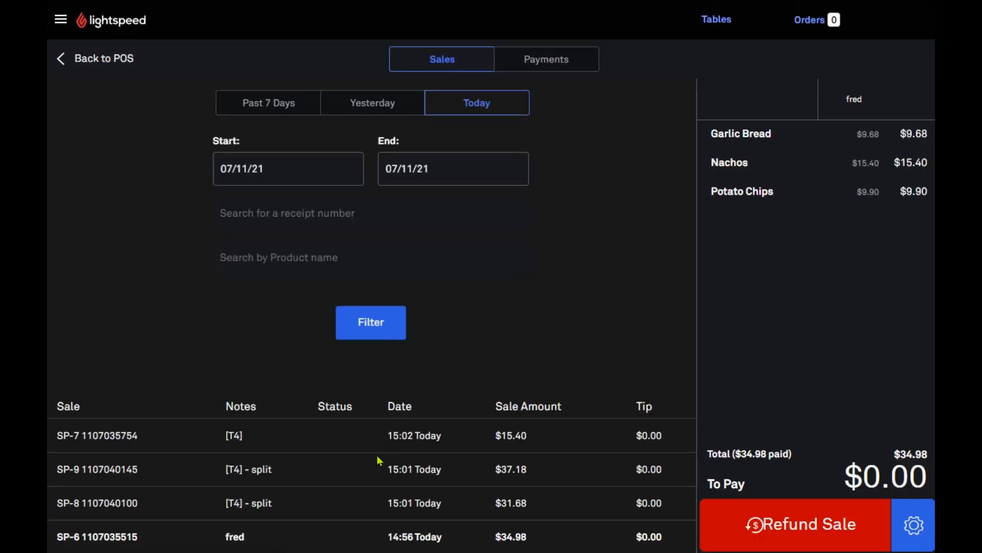
pyautogui.click(779, 519)
pyautogui.click(371, 239)
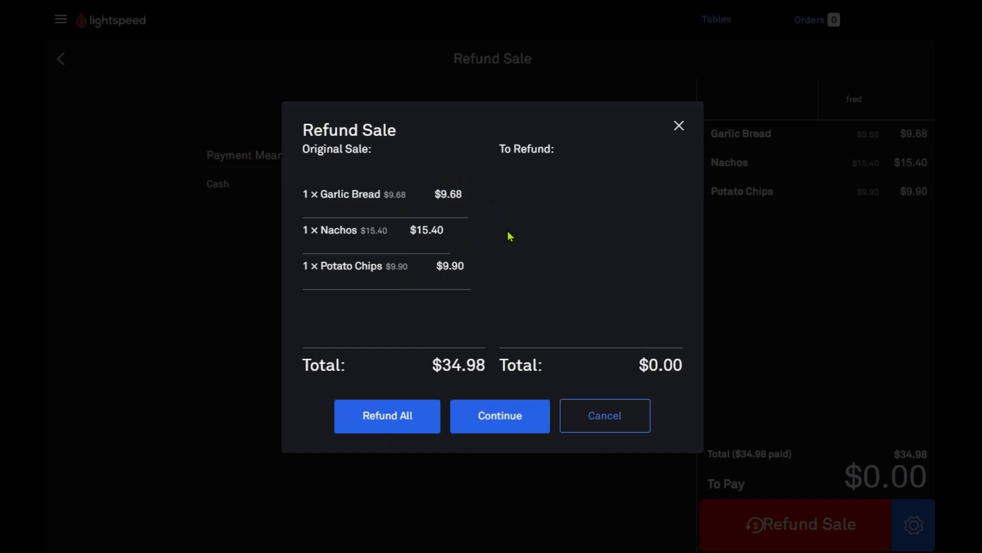
pyautogui.click(387, 199)
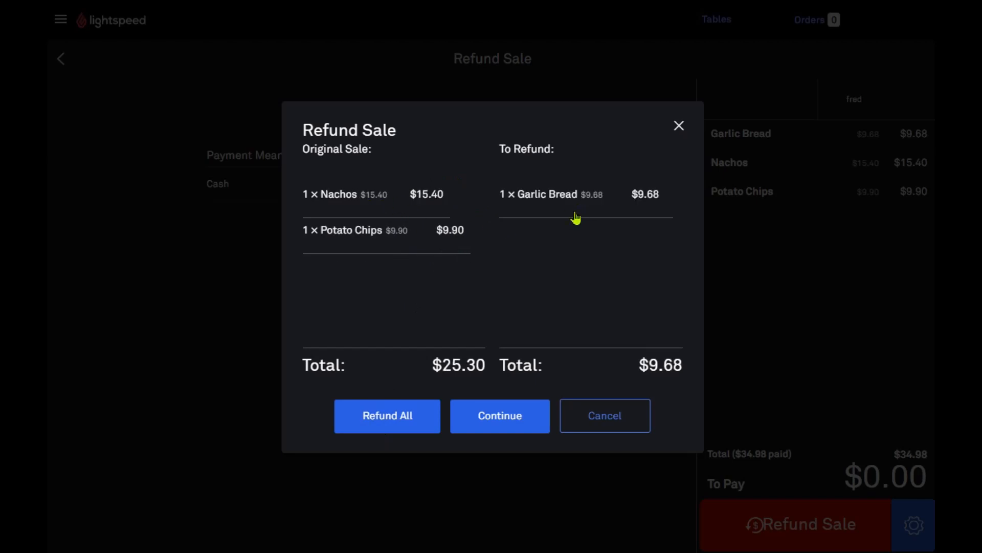
pyautogui.click(511, 429)
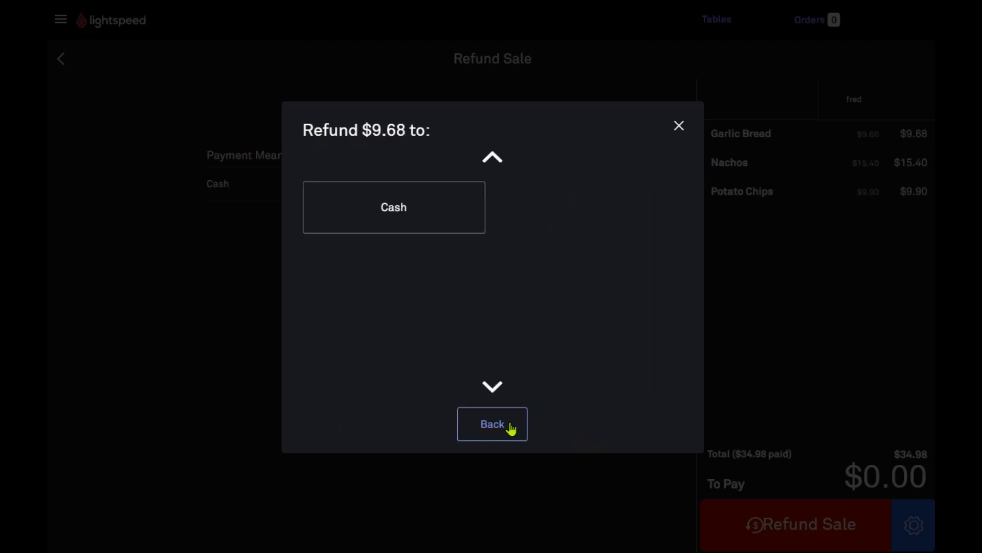
pyautogui.click(408, 213)
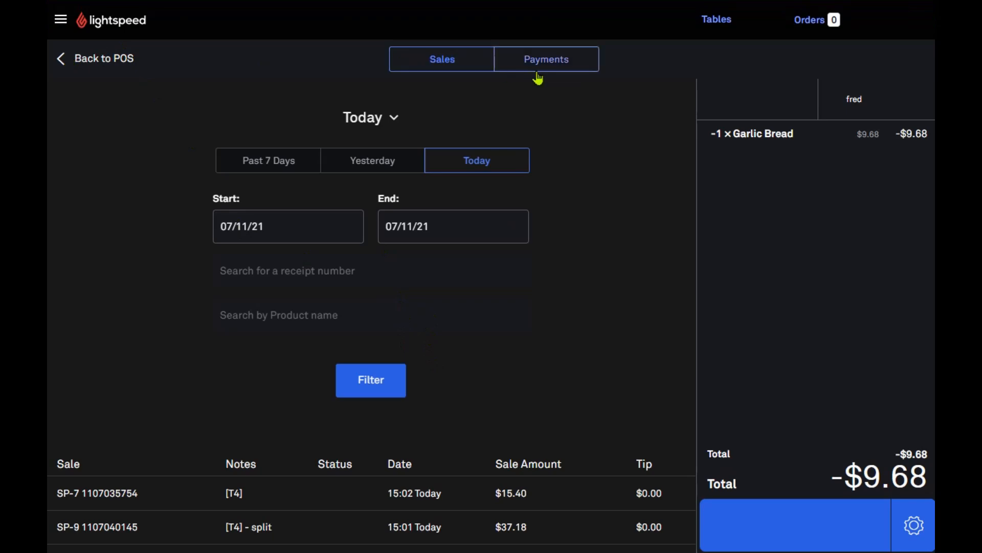
# Return to the register, view the printer settings, then open the Takings reconciliation page
pyautogui.click(71, 60)
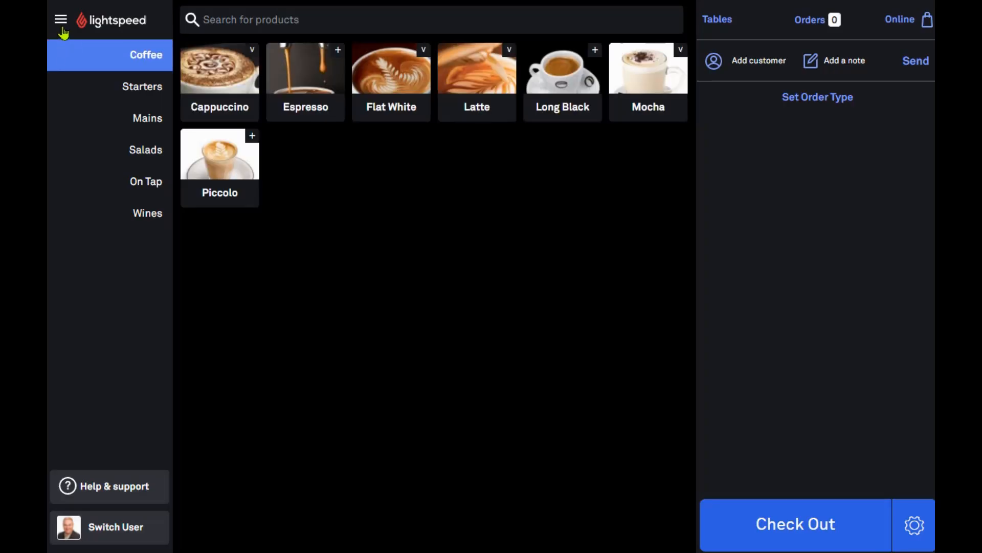
pyautogui.click(61, 21)
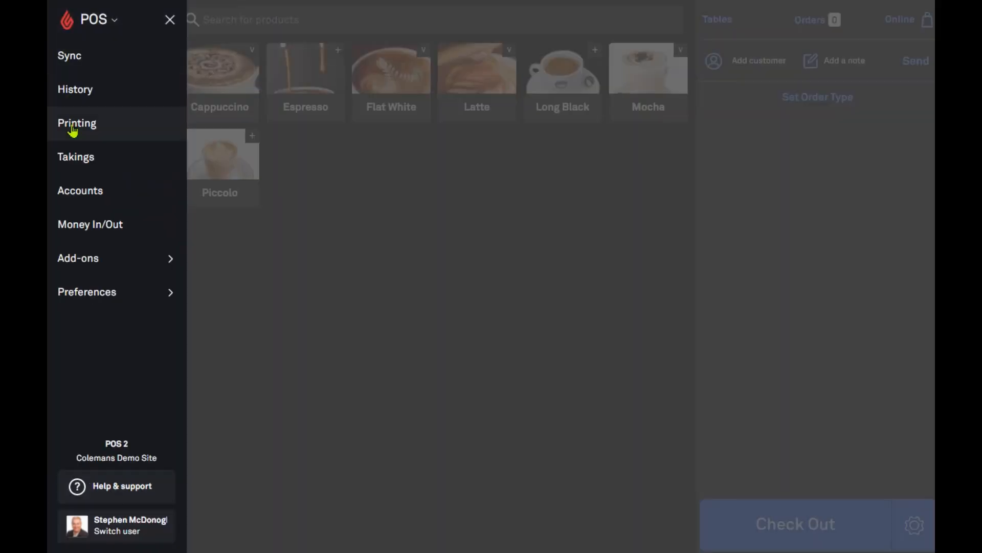
pyautogui.click(73, 129)
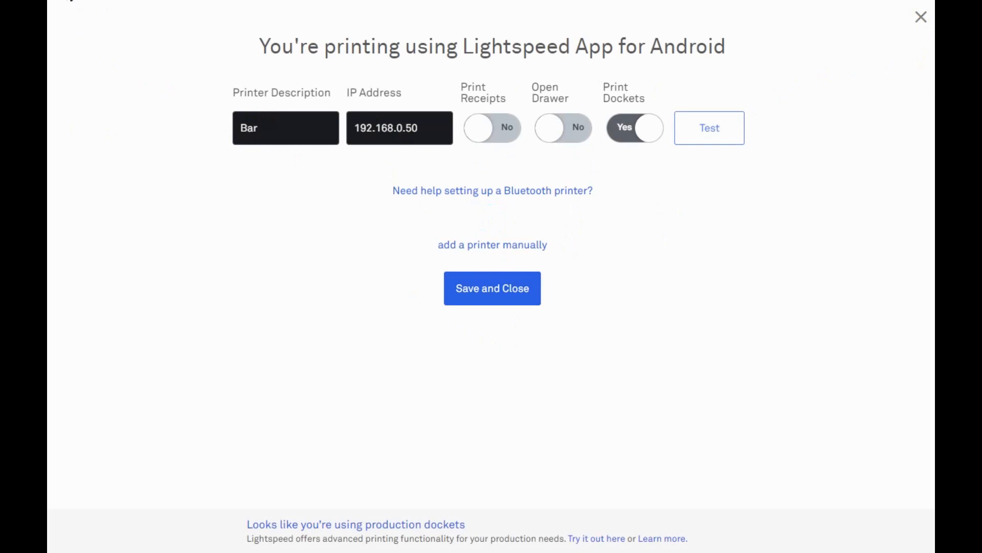
pyautogui.click(71, 0)
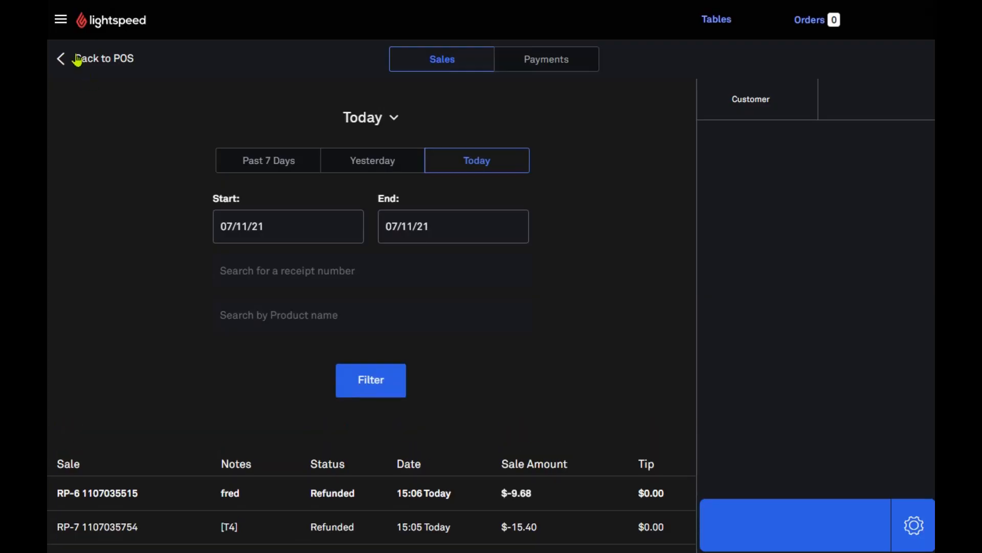
pyautogui.click(61, 20)
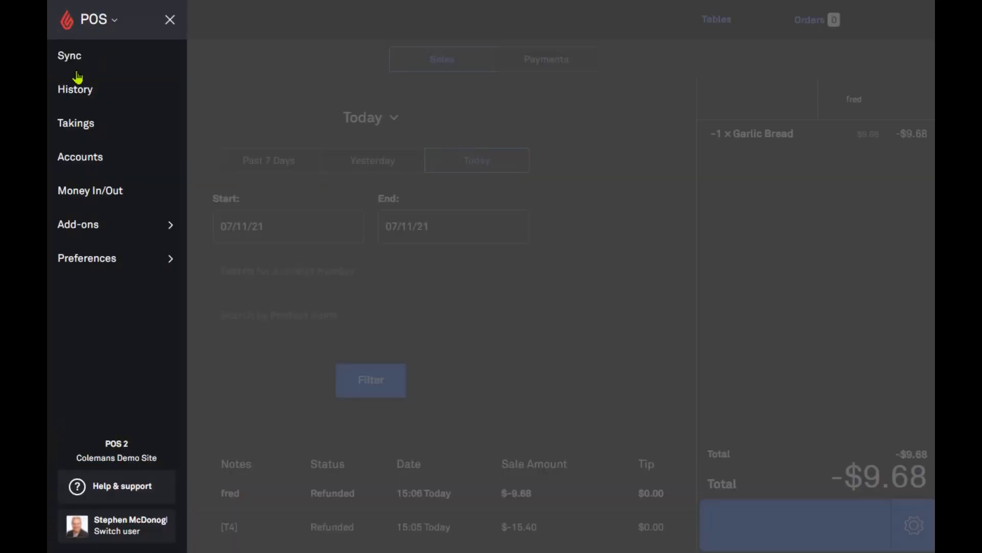
pyautogui.click(77, 127)
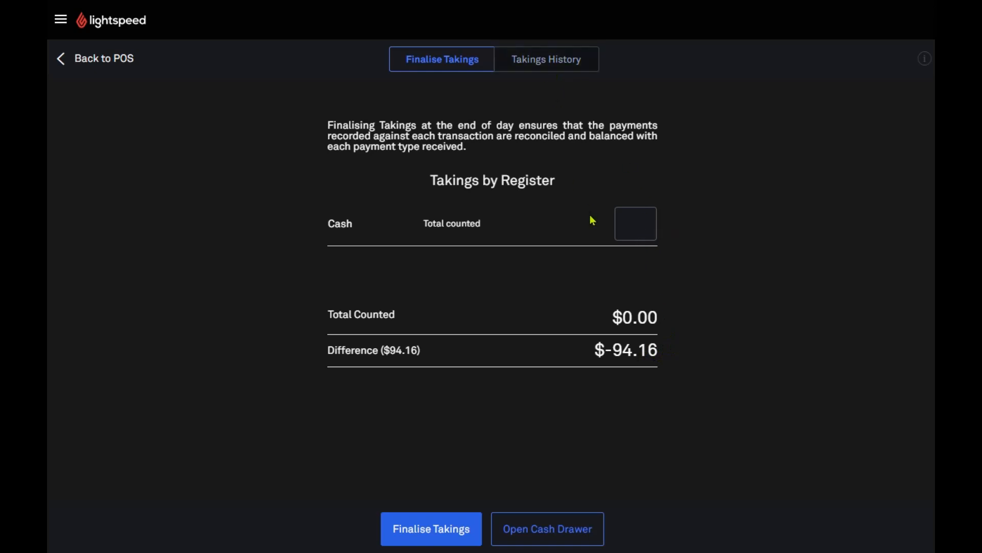
# Enter $94 as the counted cash total, leaving a -$0.16 difference
pyautogui.click(631, 232)
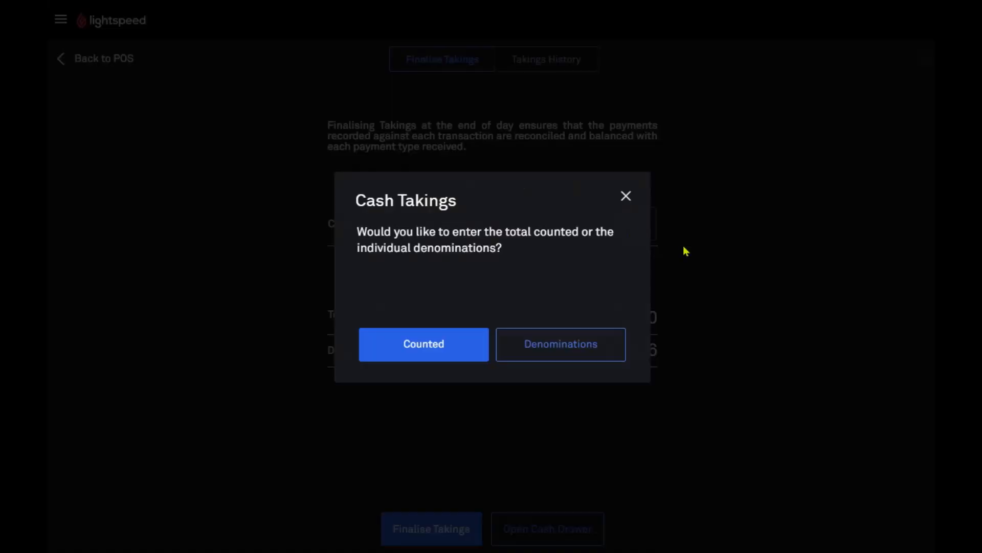
pyautogui.click(419, 345)
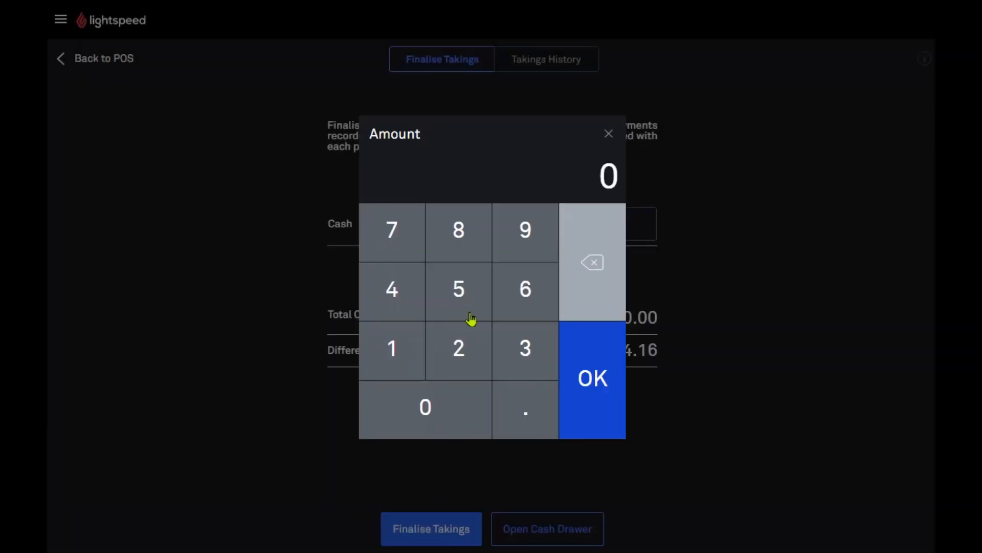
pyautogui.click(520, 237)
pyautogui.click(400, 295)
pyautogui.click(596, 399)
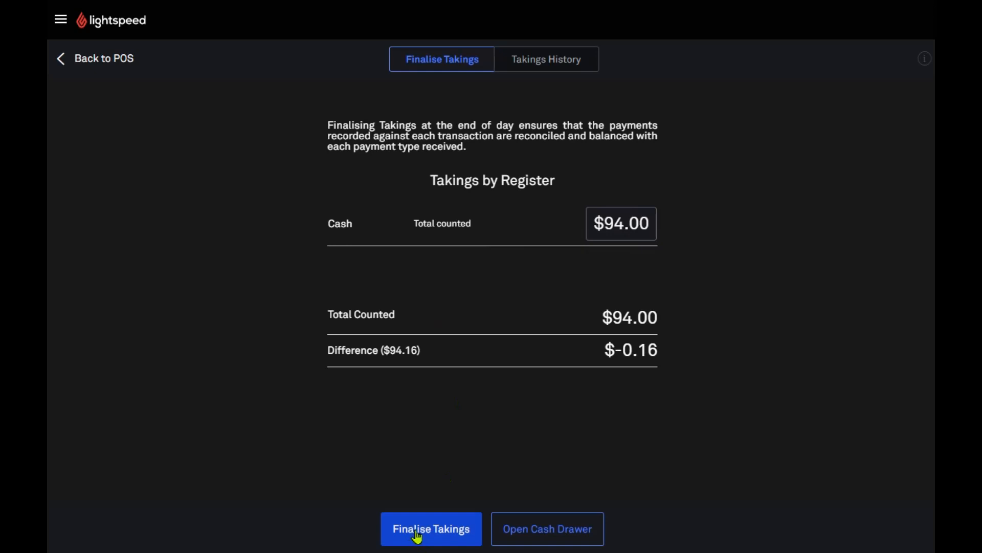
# Review today's entry in Takings History, then go back to the register
pyautogui.click(551, 64)
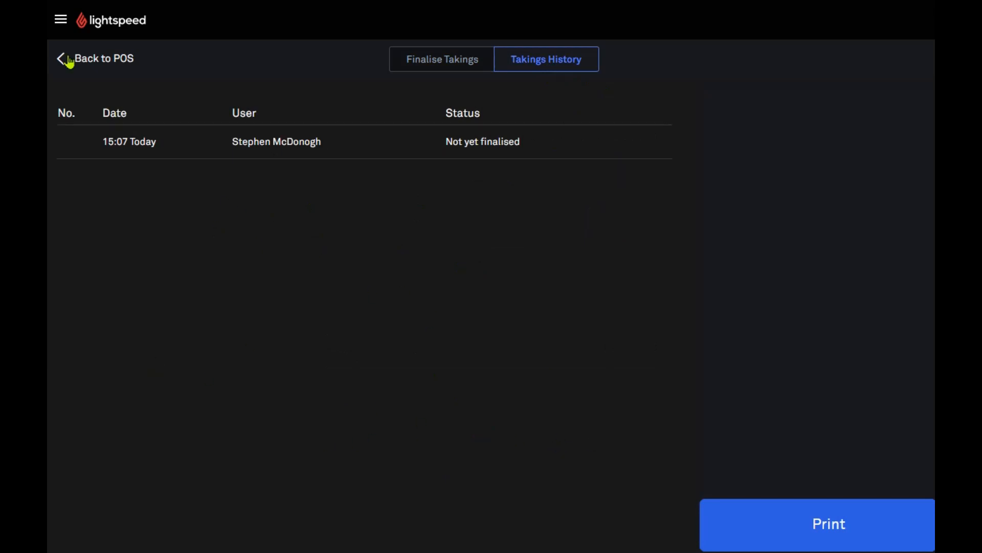
pyautogui.click(278, 143)
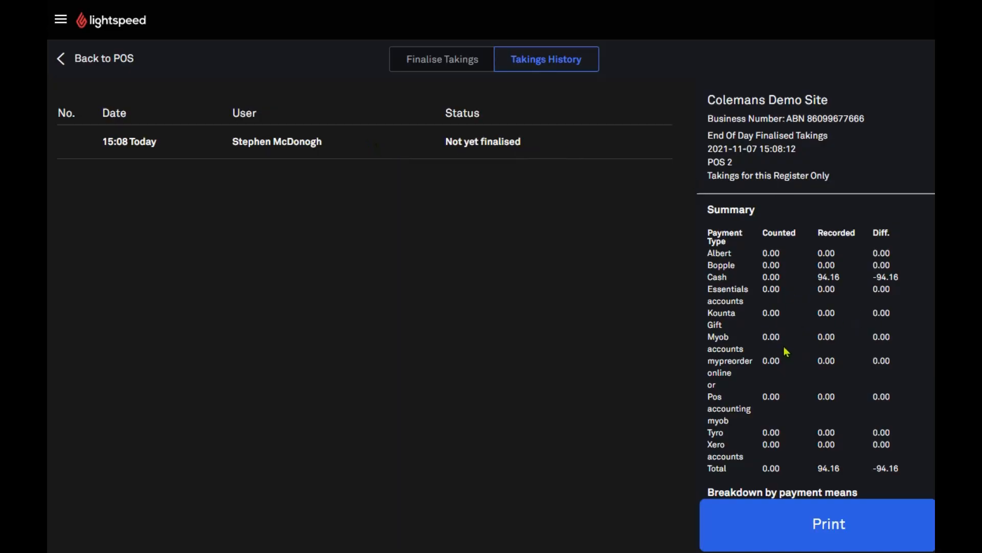
pyautogui.scroll(-5, 788, 351)
pyautogui.scroll(-5, 799, 351)
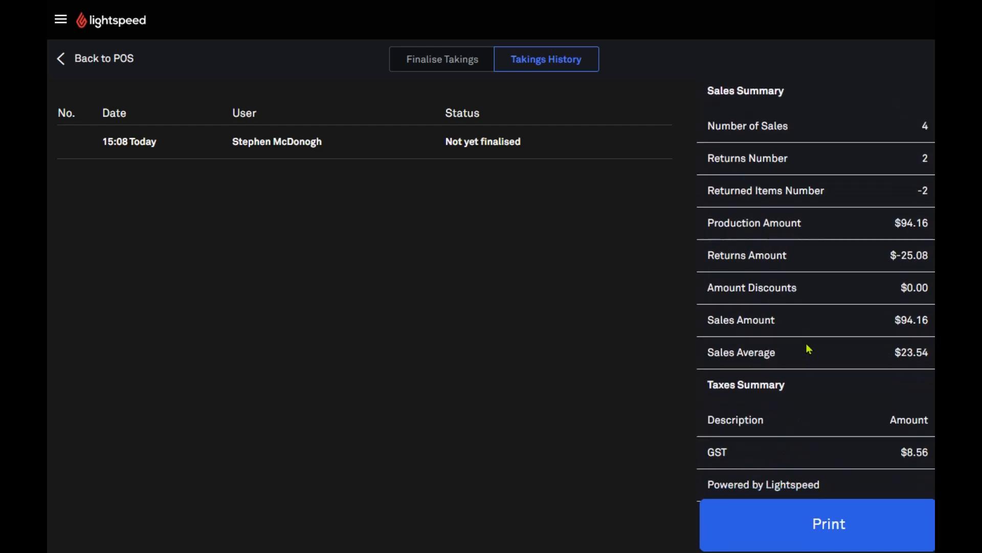
pyautogui.scroll(10, 810, 349)
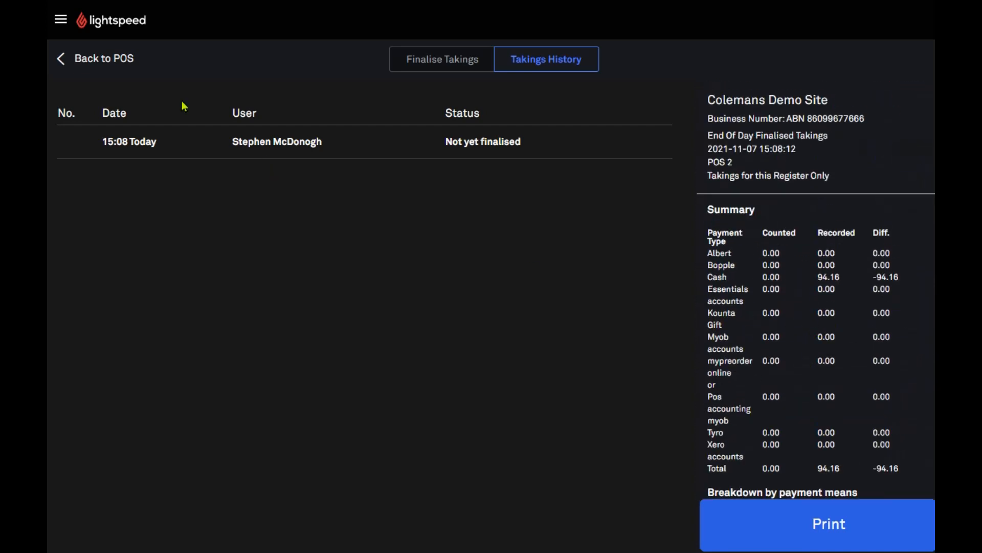
pyautogui.click(63, 60)
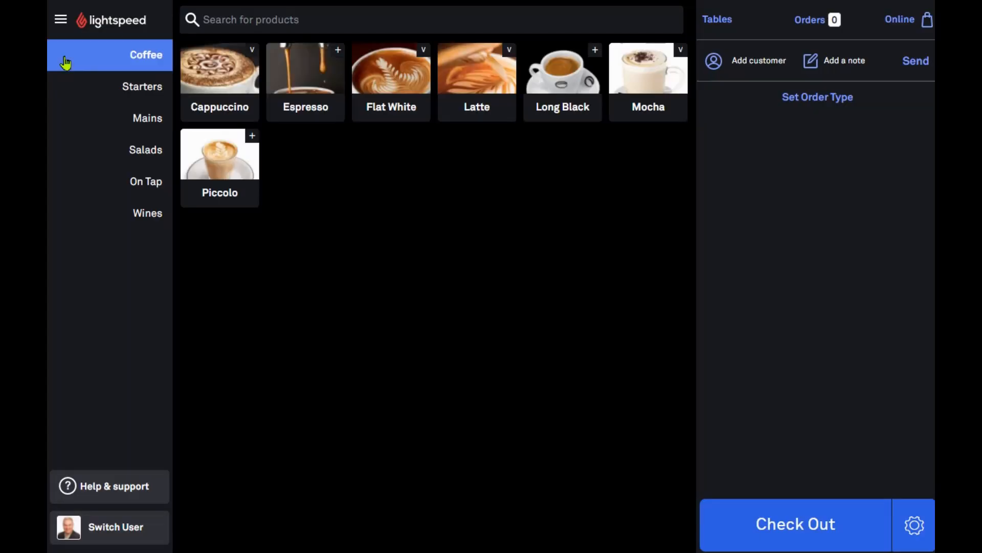
# Look at the customer Accounts page, then go to Money In/Out
pyautogui.click(61, 20)
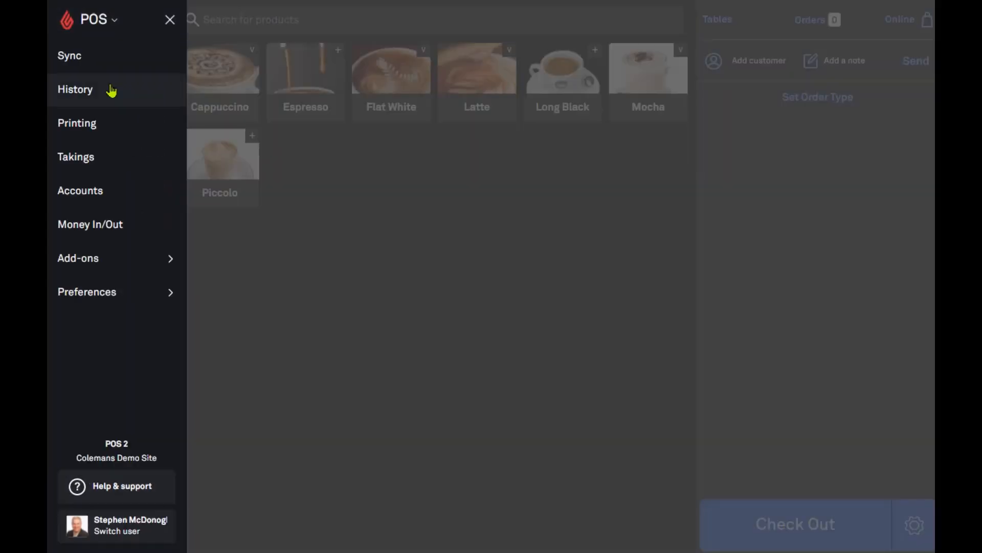
pyautogui.click(121, 201)
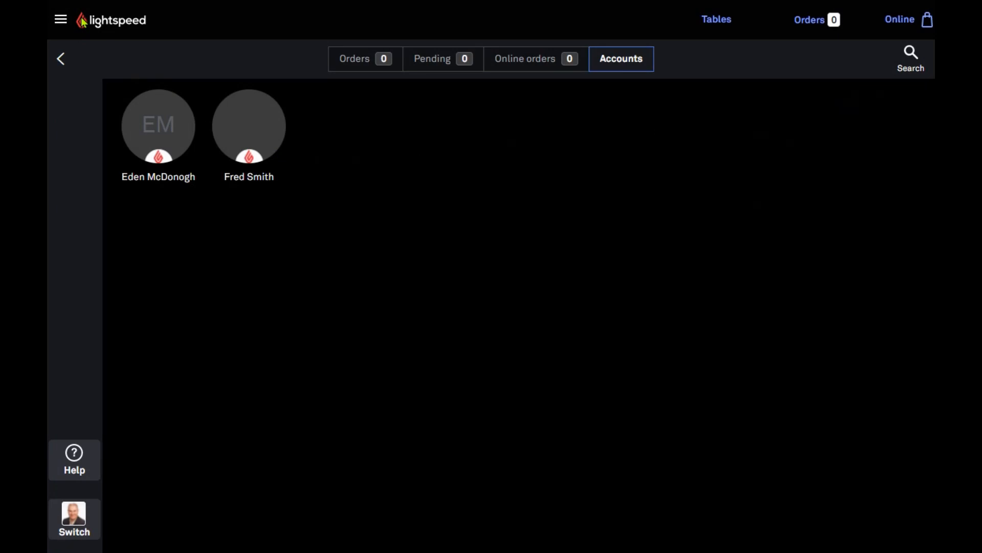
pyautogui.click(60, 59)
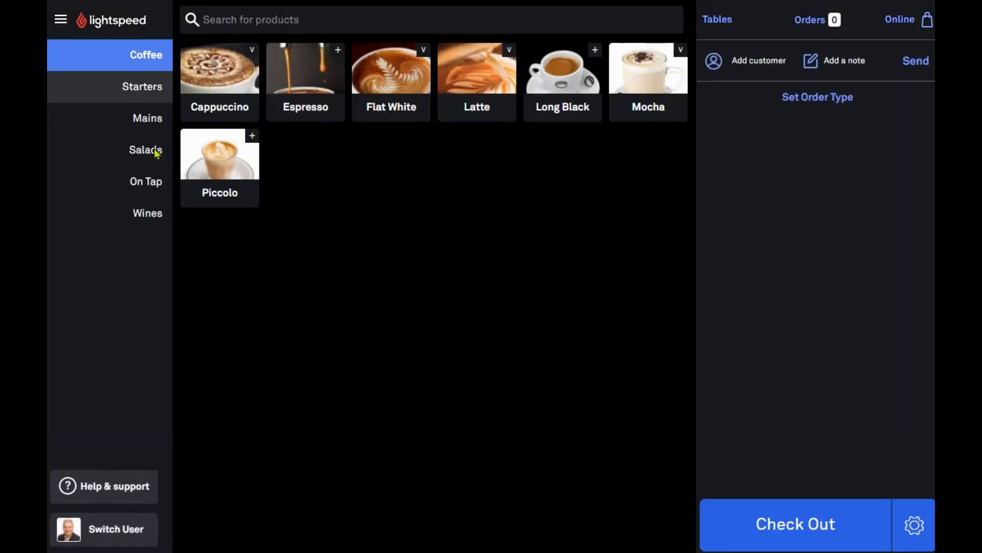
pyautogui.click(60, 19)
pyautogui.click(98, 222)
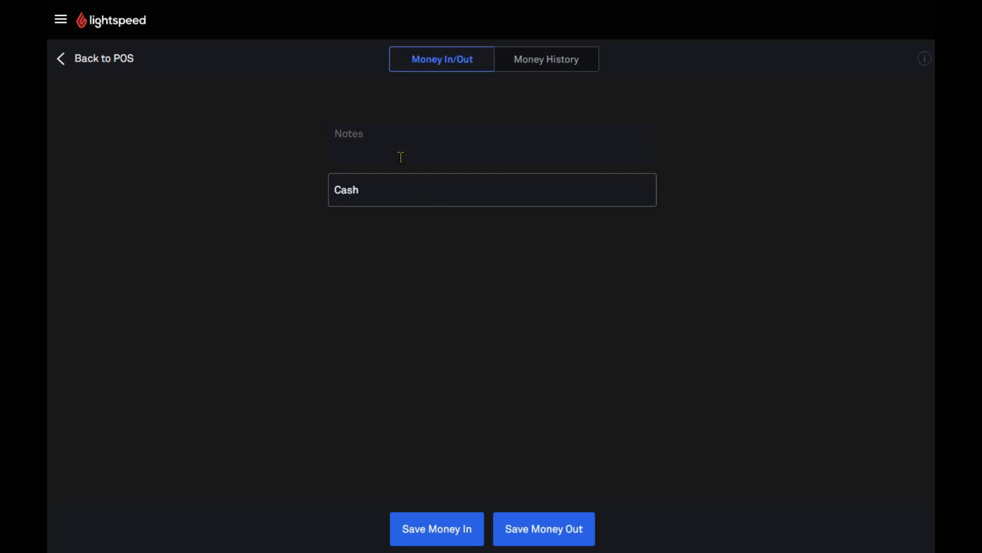
# Go back to the register, expand and collapse Add-ons in the menu, then close it
pyautogui.click(72, 58)
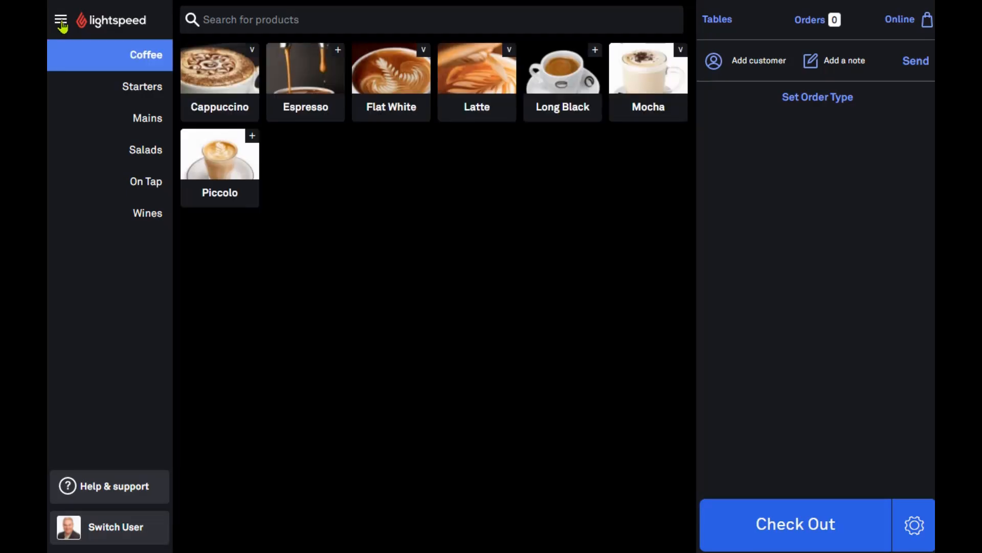
pyautogui.click(60, 20)
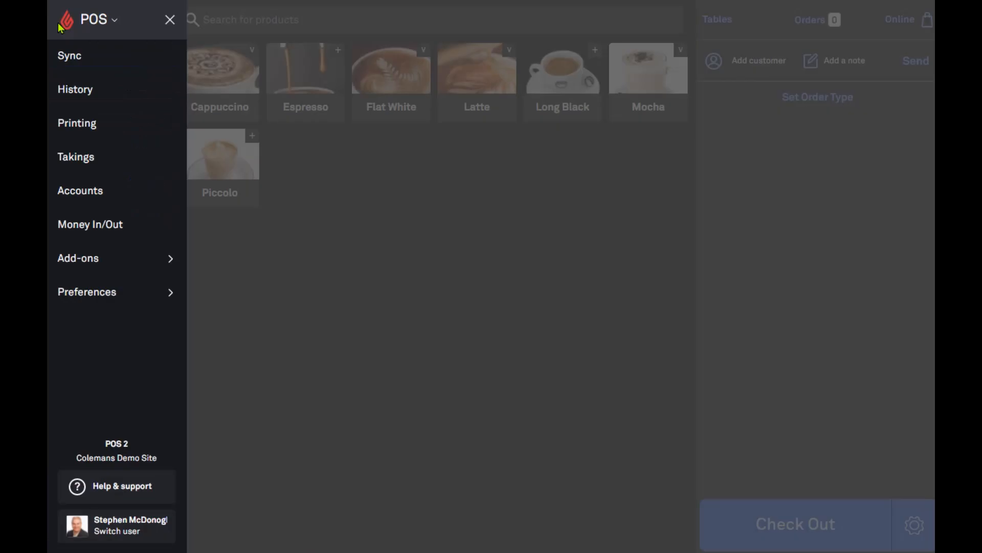
pyautogui.click(105, 264)
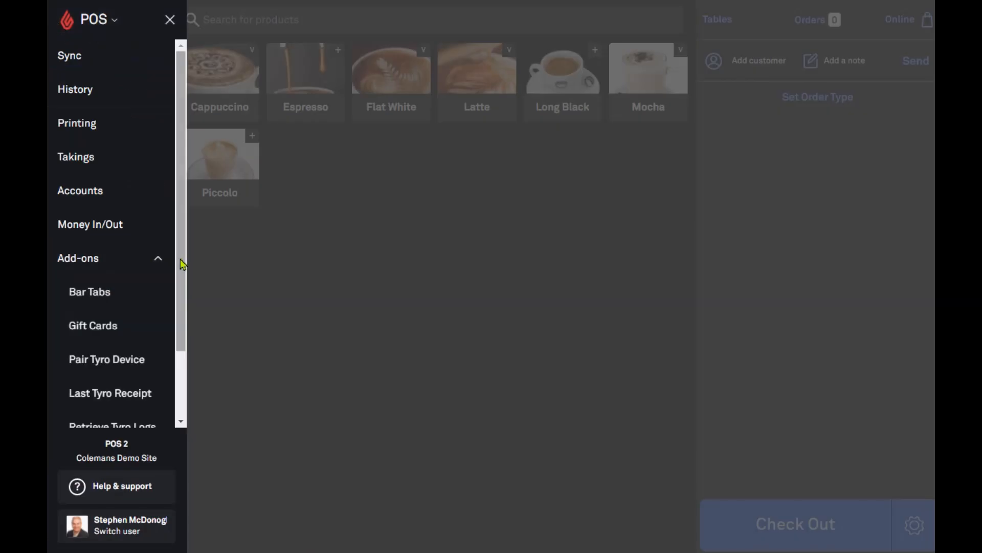
pyautogui.moveTo(183, 264)
pyautogui.mouseDown()
pyautogui.moveTo(180, 350)
pyautogui.moveTo(185, 270)
pyautogui.mouseUp()
pyautogui.click(157, 252)
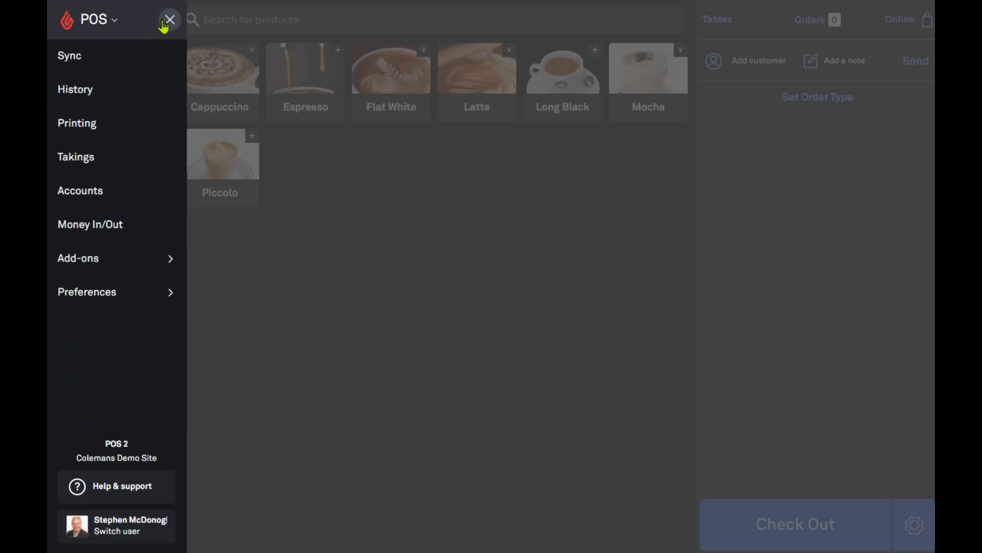
pyautogui.click(191, 48)
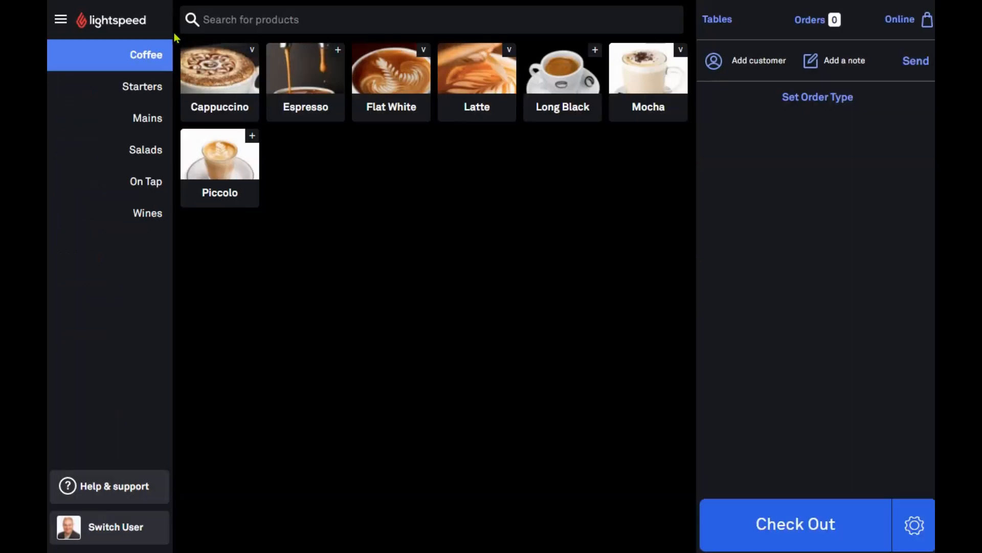